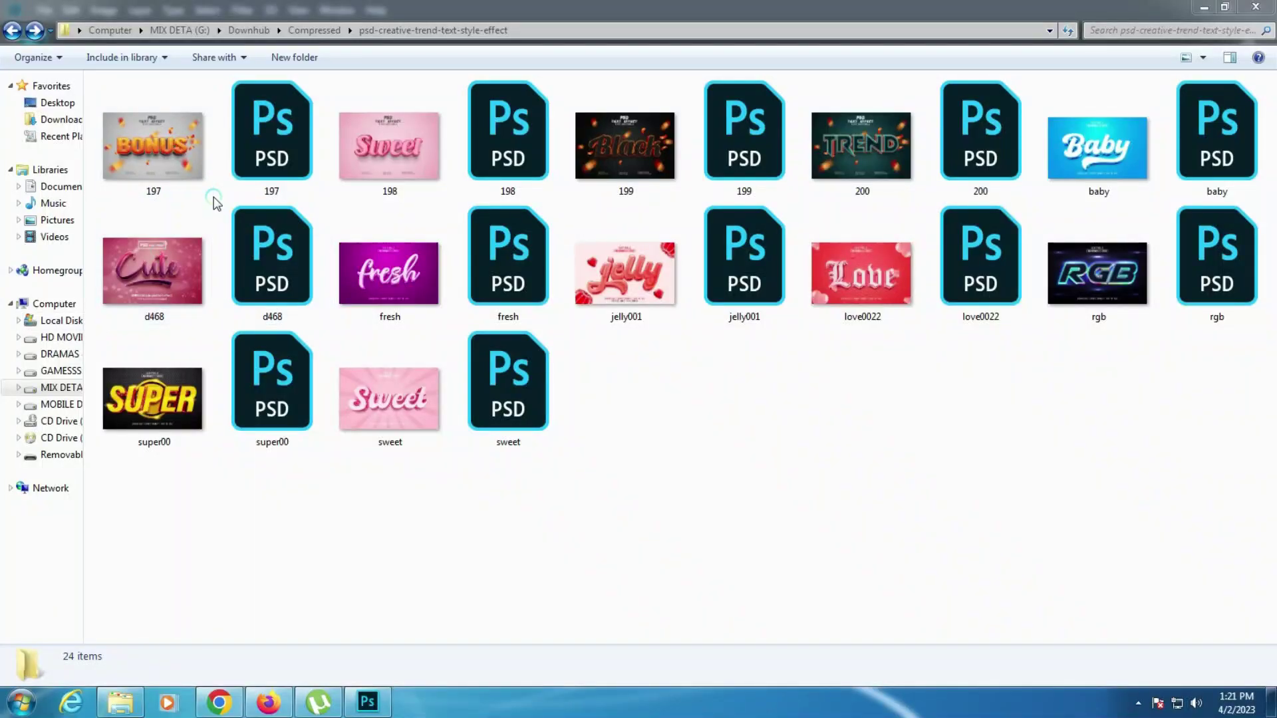
Step: Open the 197 BONUS preview JPEG from the templates folder in Windows Photo Viewer
double_click(163, 165)
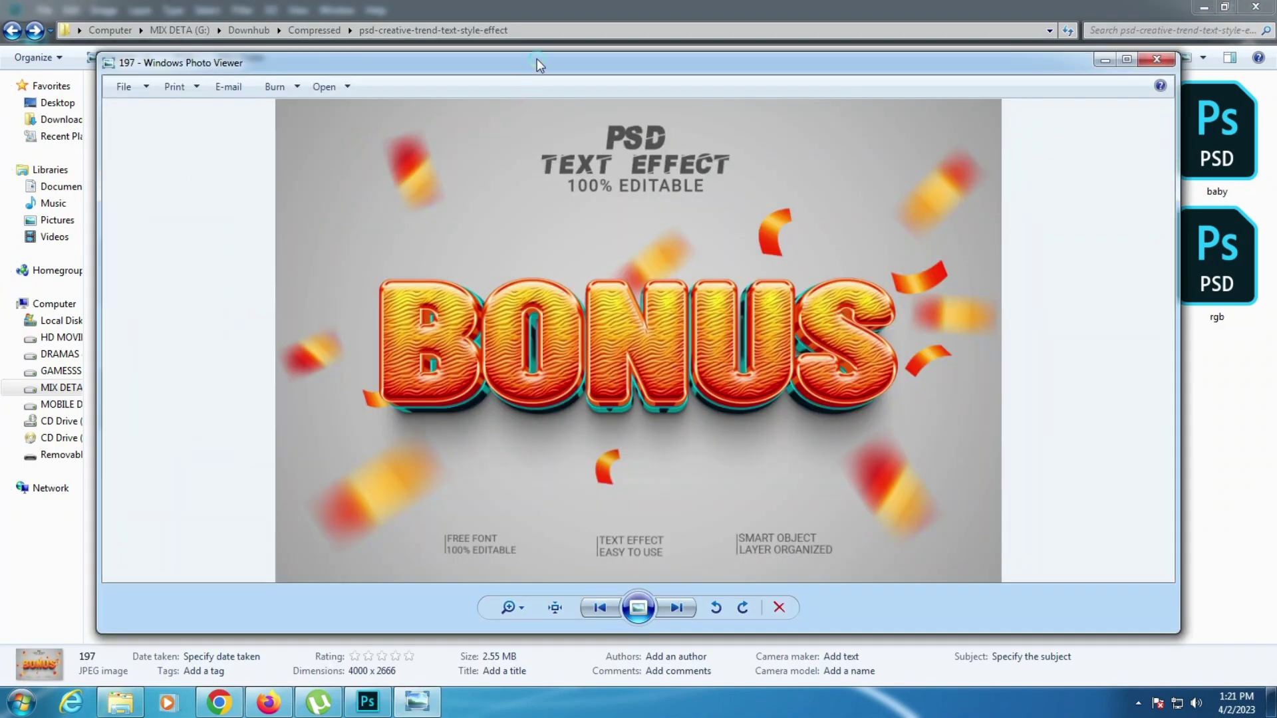
Step: Maximize Photo Viewer, skim the next four previews, then close the viewer
double_click(539, 64)
key("Right")
key("Right")
key("Right")
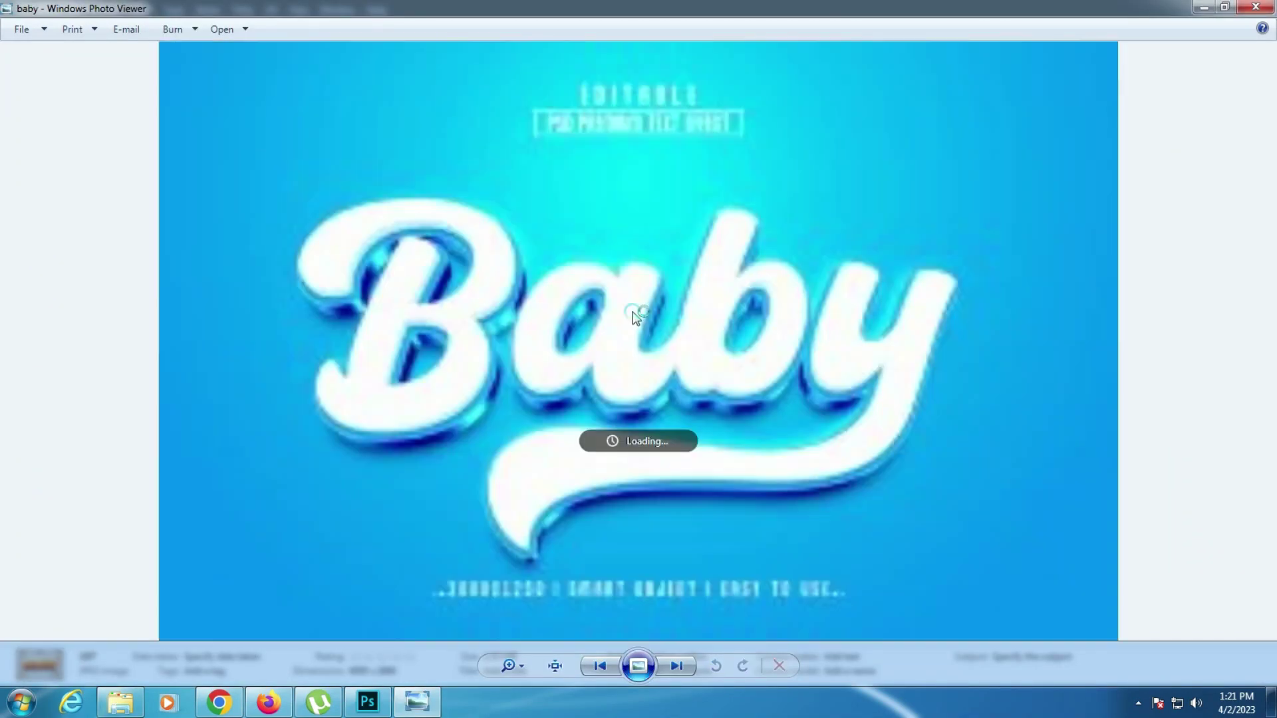
key("Right")
key("Right")
key("Right")
key("Right")
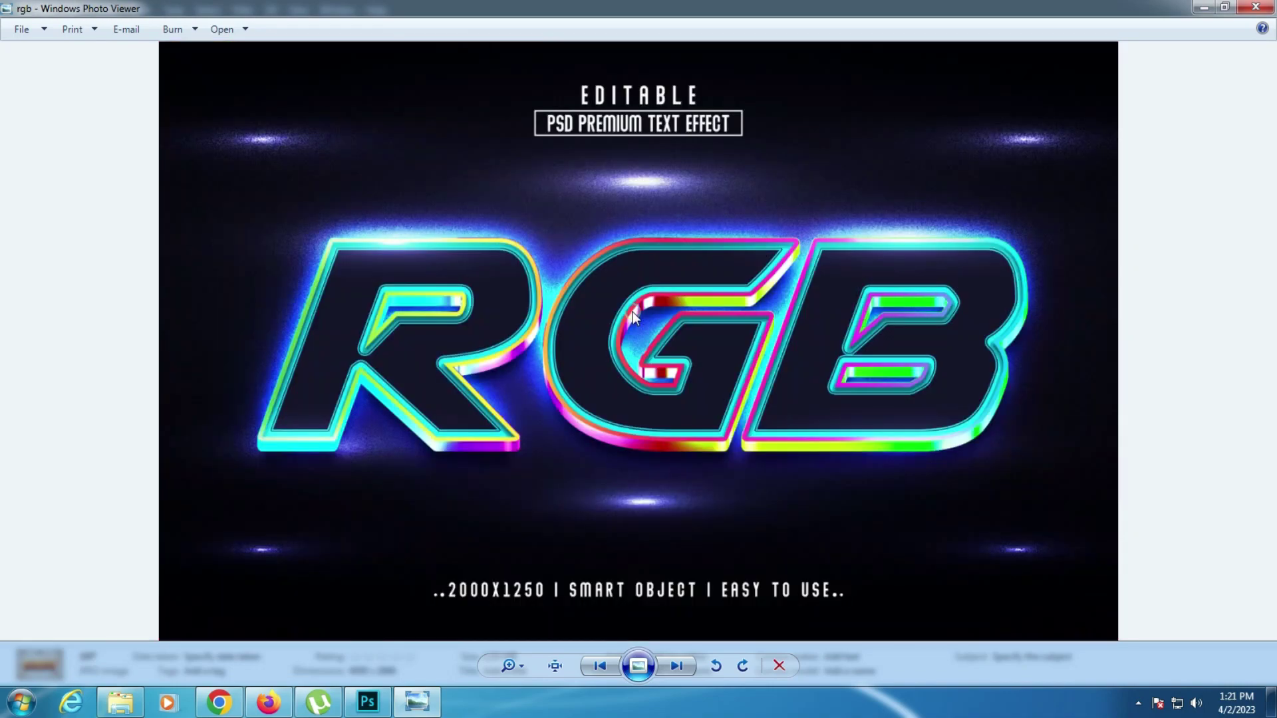
key("Right")
key("Right")
key("Right")
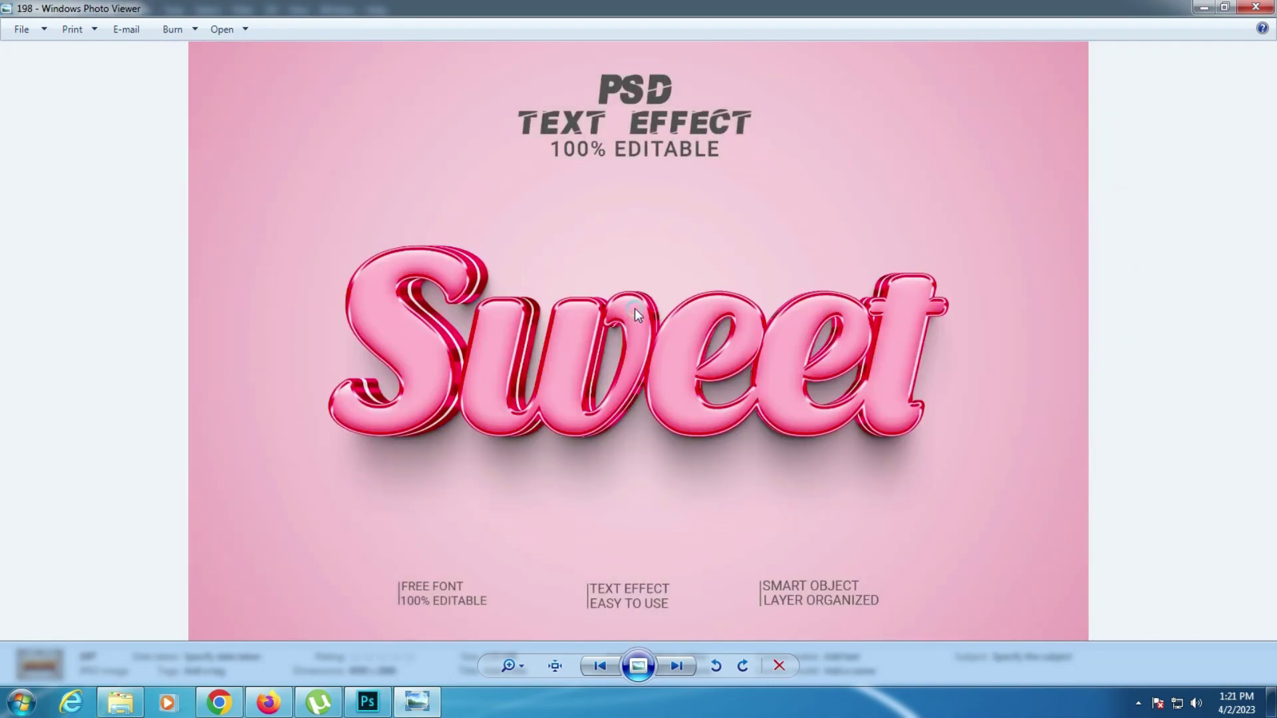
key("Right")
key("Escape")
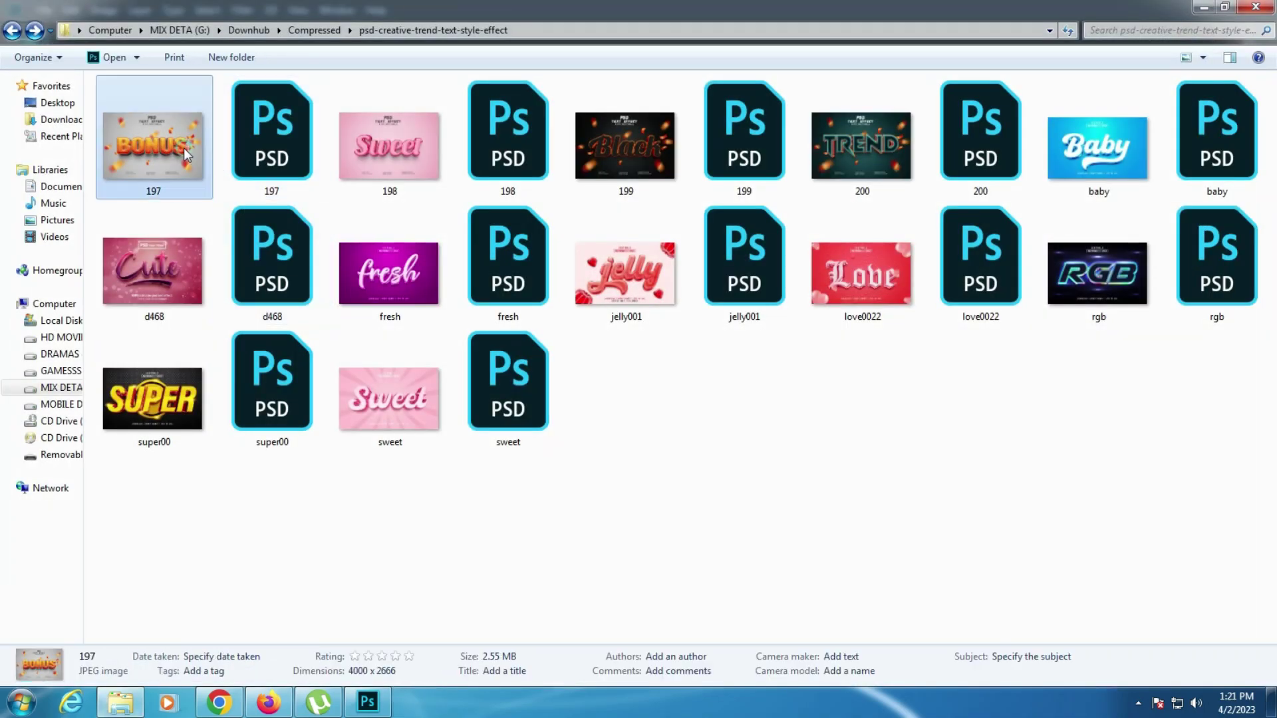
Step: Reopen the 197 BONUS preview and zoom in and back out on it
double_click(183, 147)
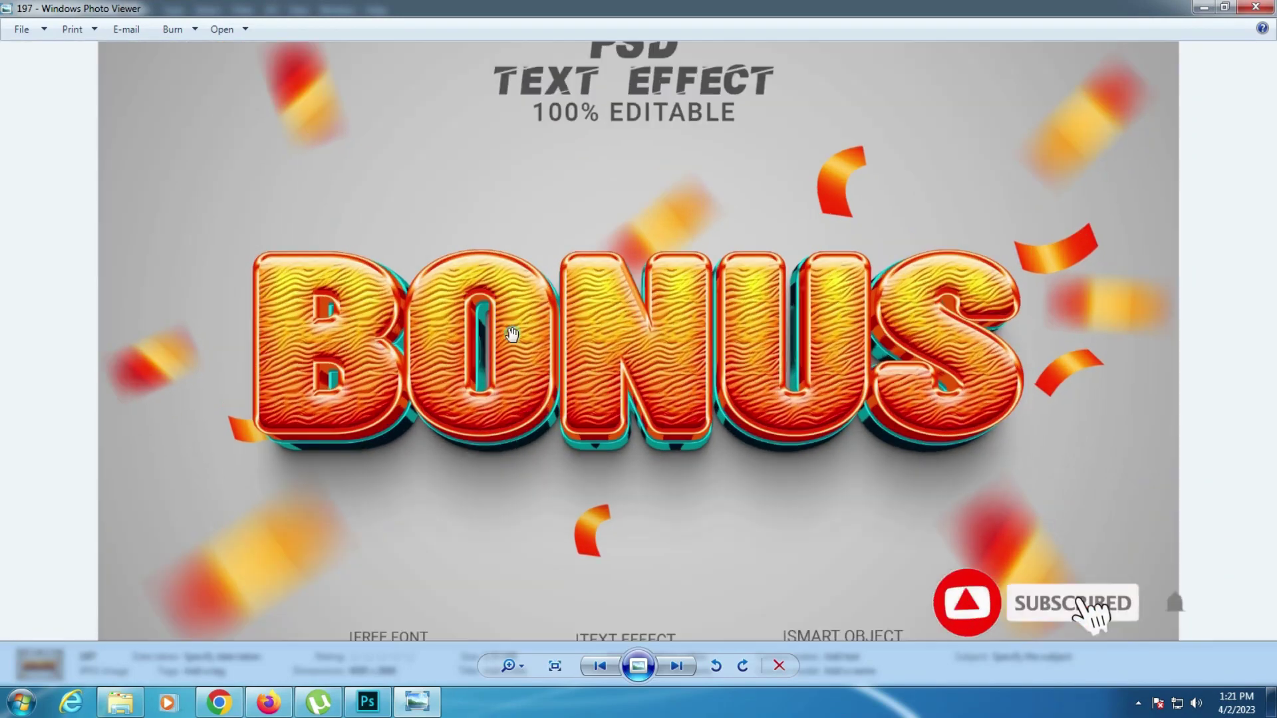
scroll(513, 334, "up", 2)
scroll(536, 379, "up", 1)
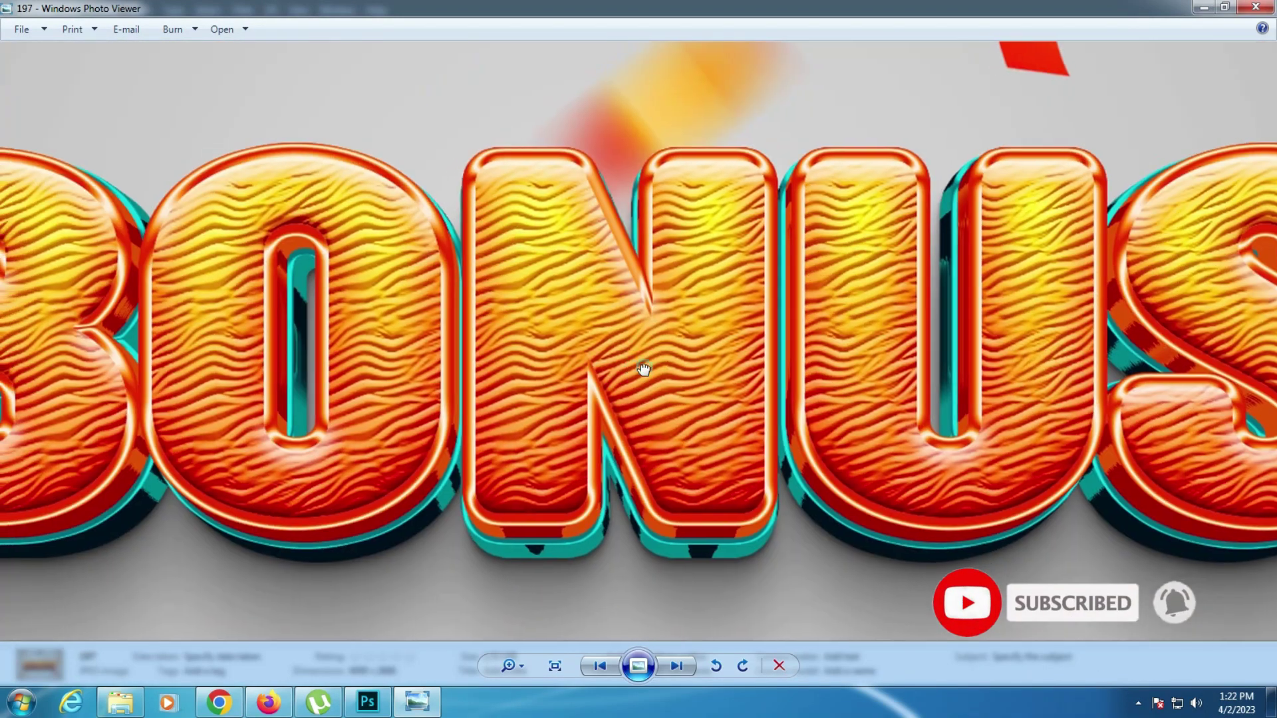
scroll(644, 368, "down", 1)
scroll(548, 343, "down", 1)
scroll(548, 344, "down", 1)
Step: Zoom and pan through the 198 Sweet and 199 Black previews
key("Right")
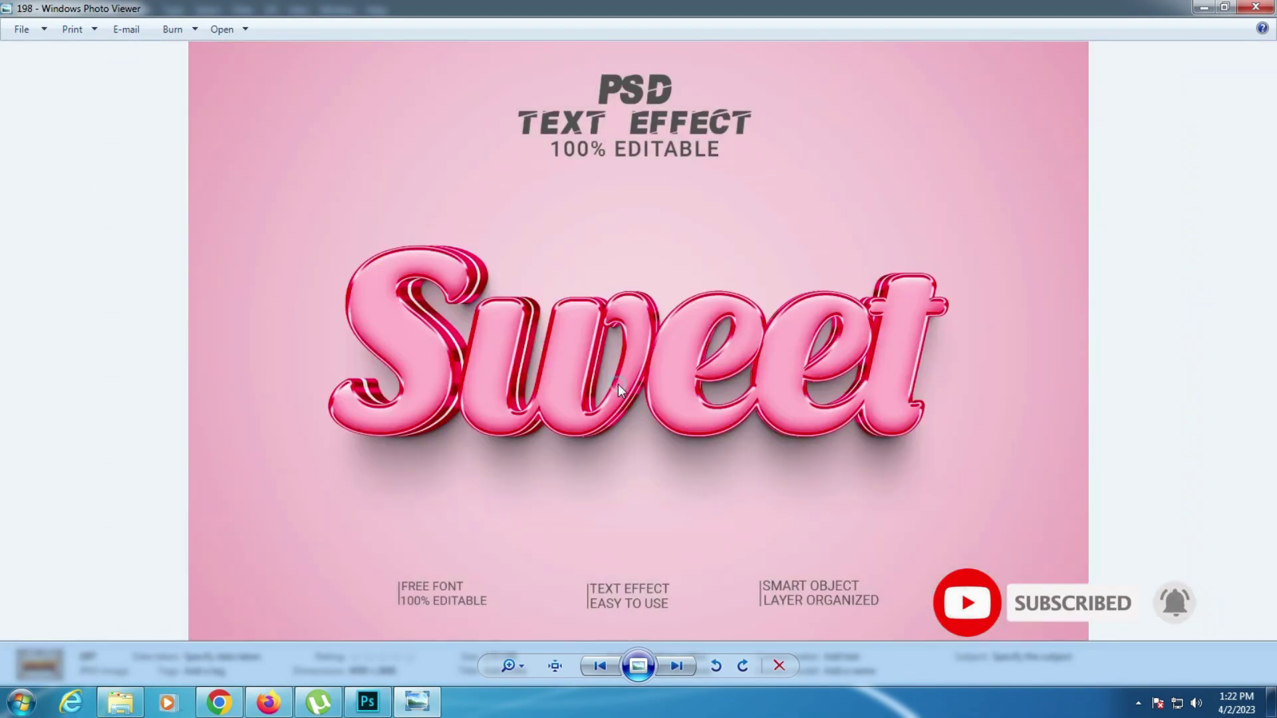
scroll(618, 376, "up", 2)
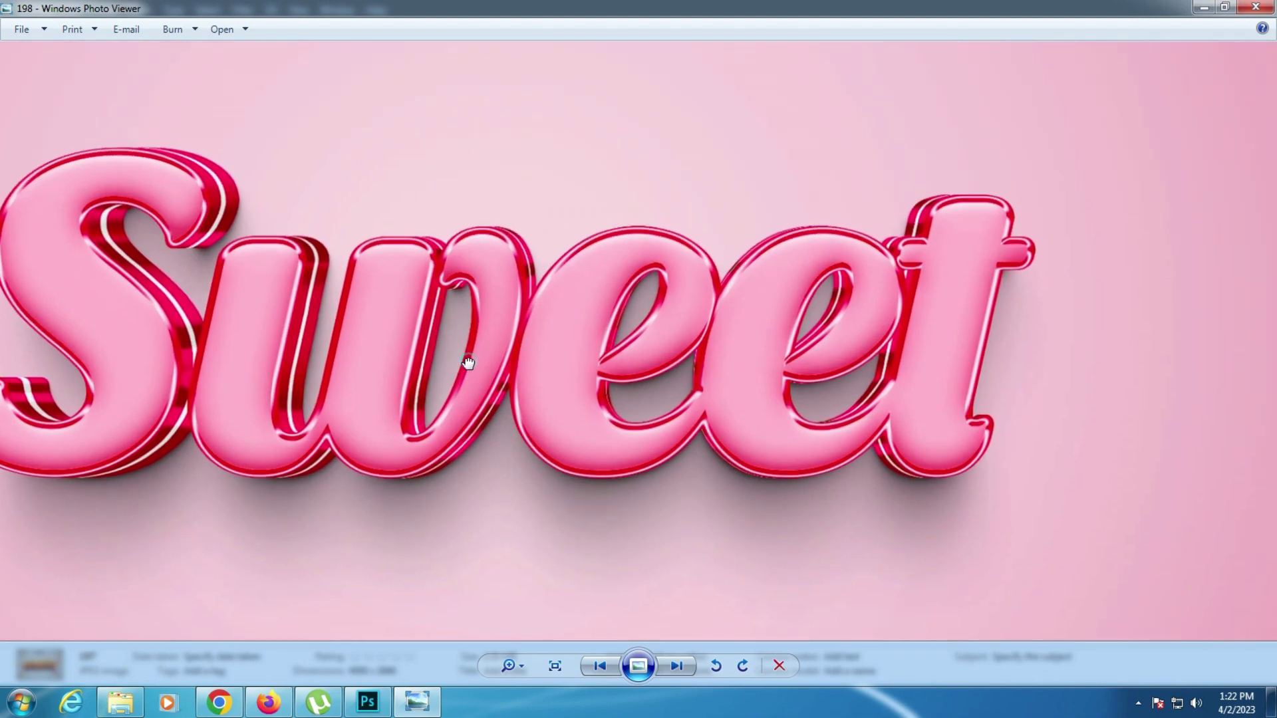
left_click_drag(465, 365, 674, 380)
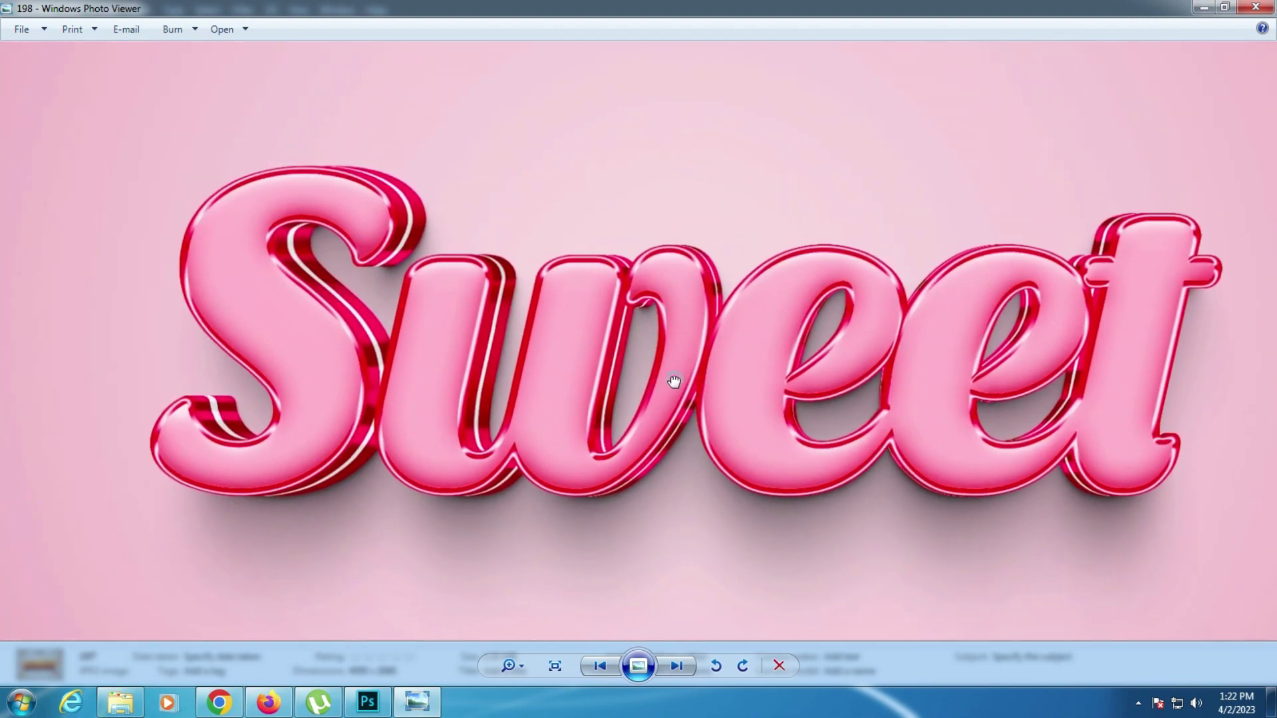
scroll(636, 393, "down", 2)
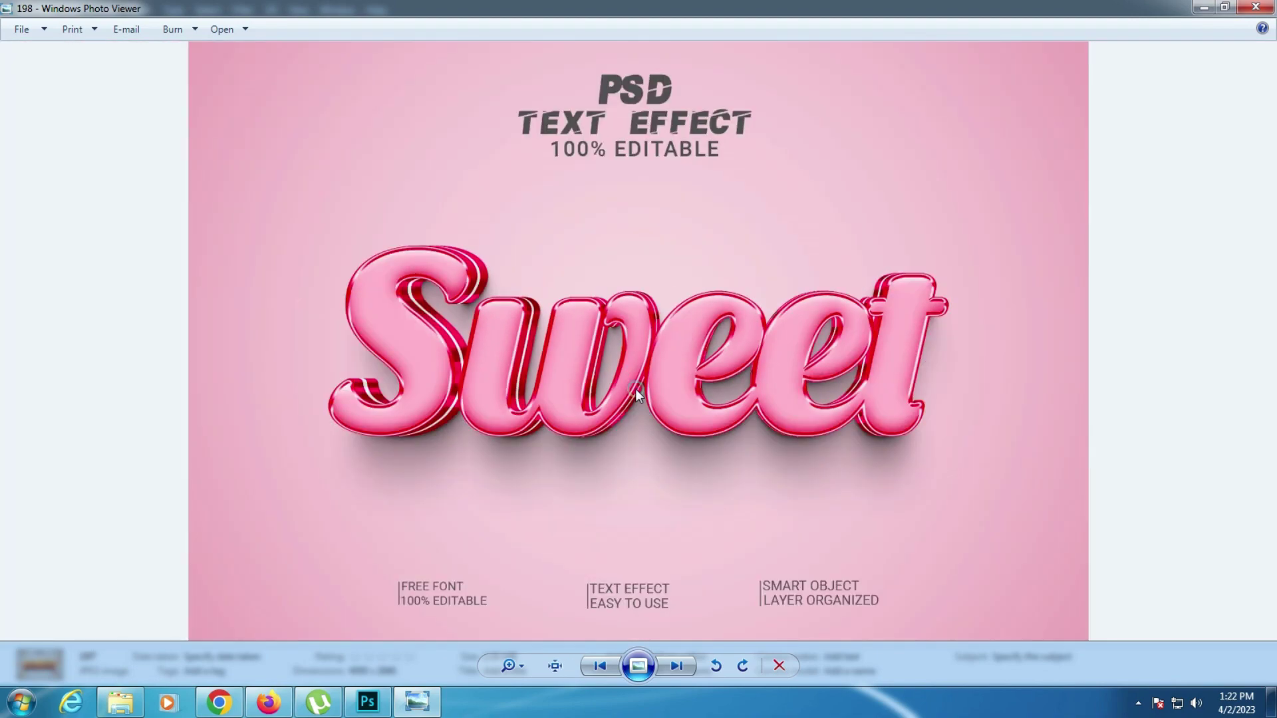
key("Right")
scroll(633, 390, "up", 1)
scroll(622, 390, "up", 1)
scroll(666, 399, "up", 1)
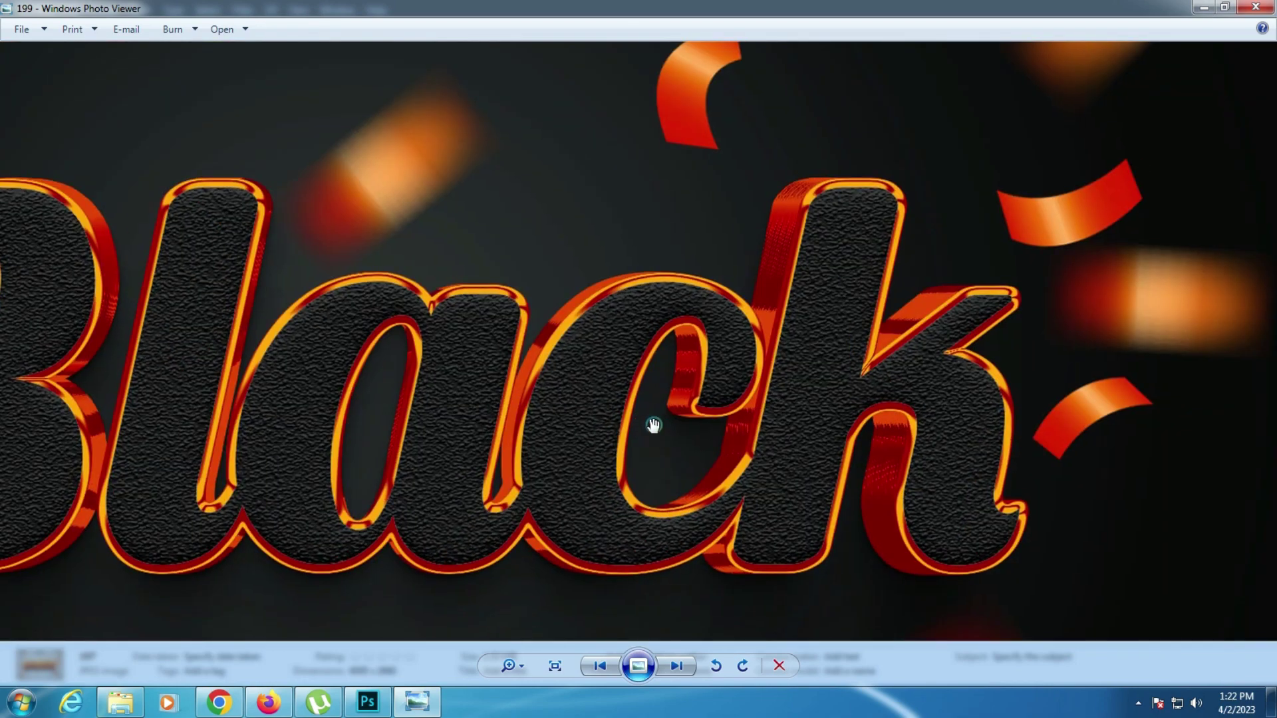
scroll(632, 412, "down", 3)
Step: Zoom into the 200 TREND preview to reveal its TEXT EFFECT heading
key("Right")
scroll(598, 405, "up", 1)
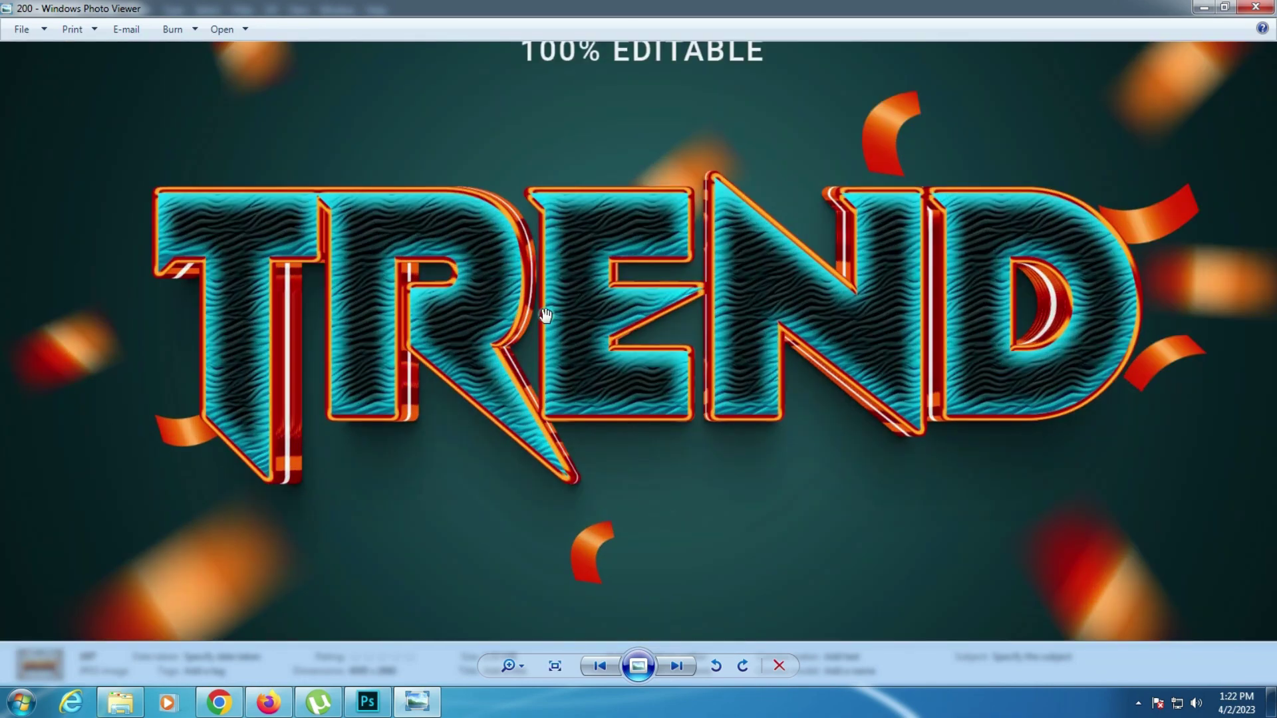
left_click_drag(544, 316, 588, 375)
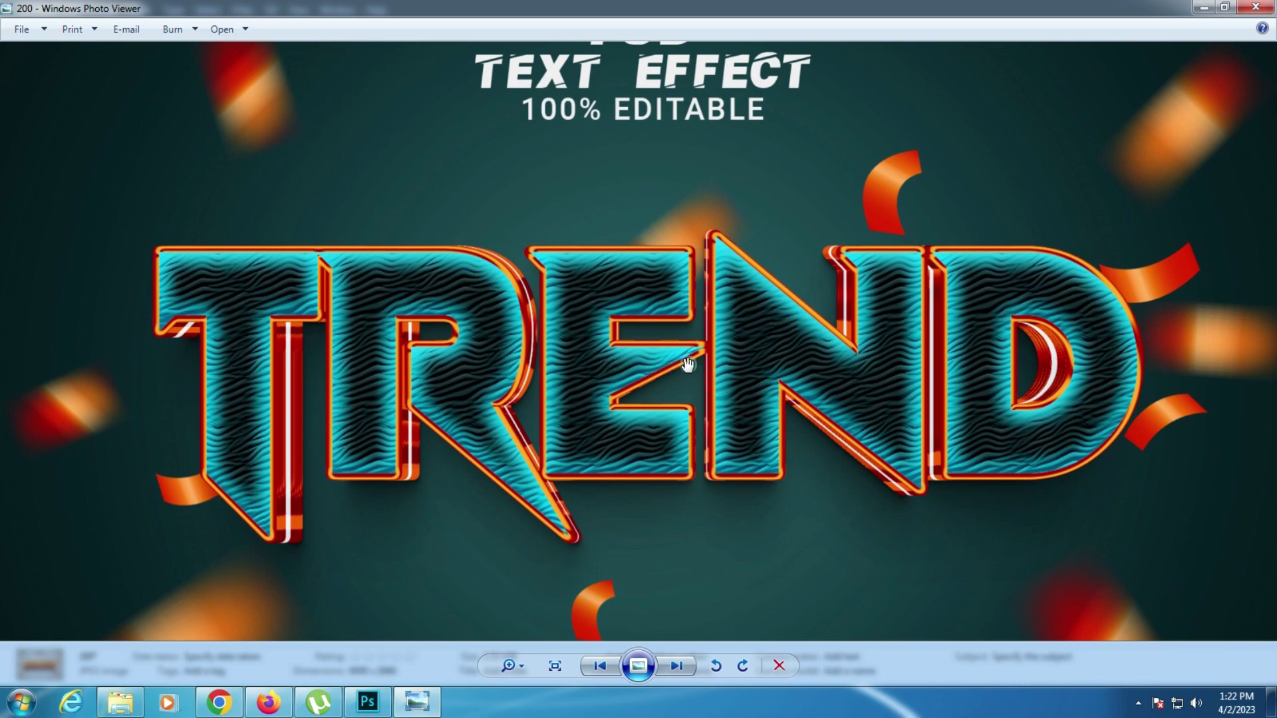
scroll(687, 365, "down", 3)
Step: Zoom and pan across the Baby preview, then reach the d468 Cute preview
key("Right")
scroll(664, 365, "up", 1)
scroll(628, 362, "up", 2)
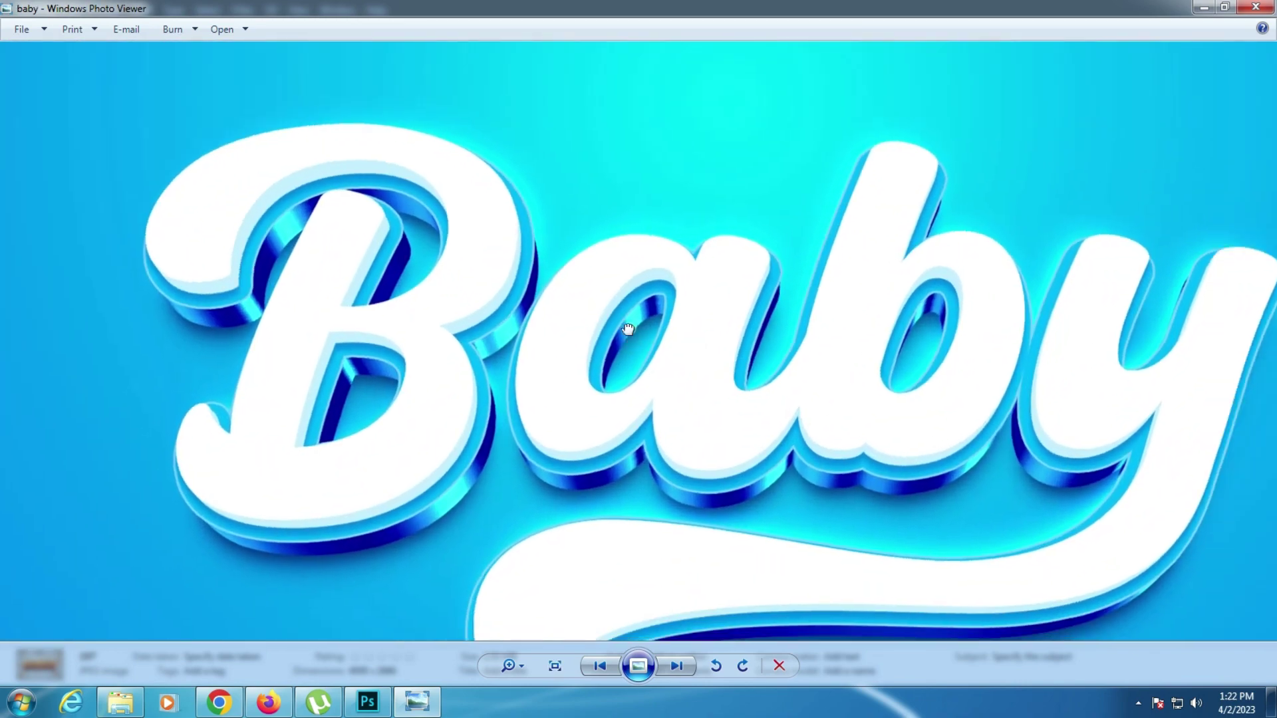
left_click_drag(607, 305, 538, 257)
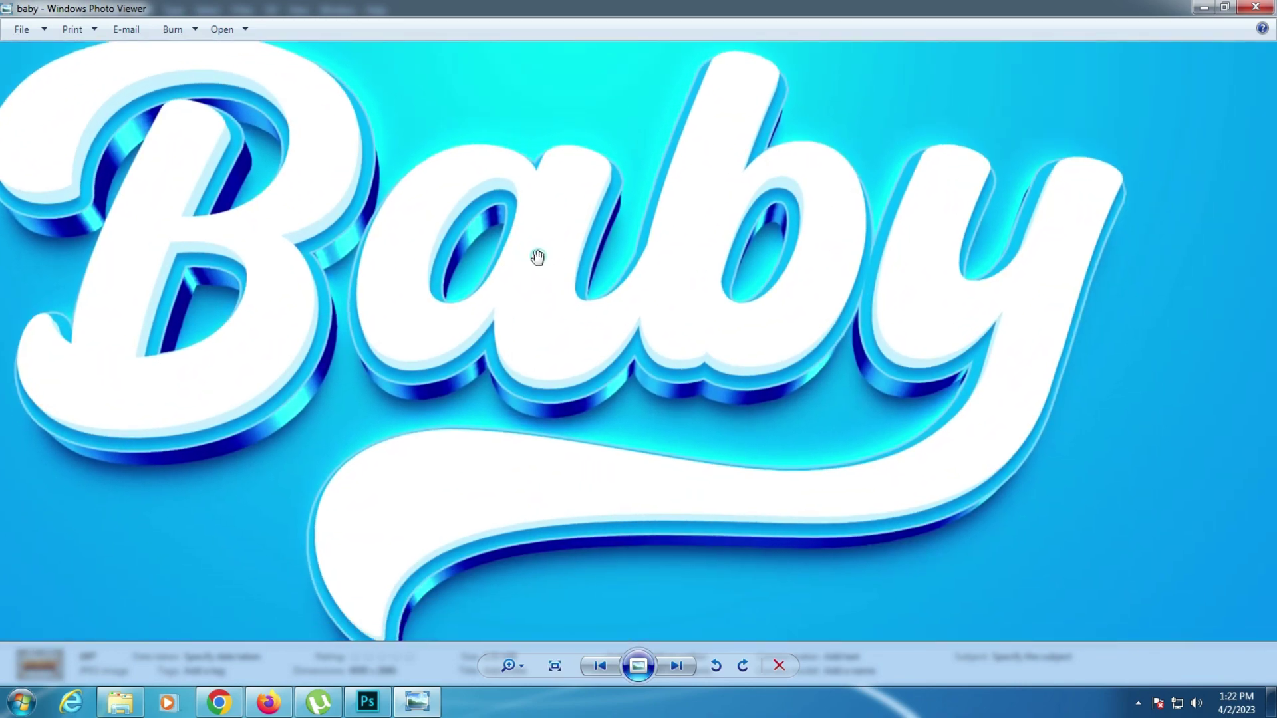
scroll(537, 286, "down", 3)
key("Right")
scroll(536, 322, "up", 1)
Step: Zoom into the d468 Cute preview, then the fresh preview
scroll(585, 346, "up", 1)
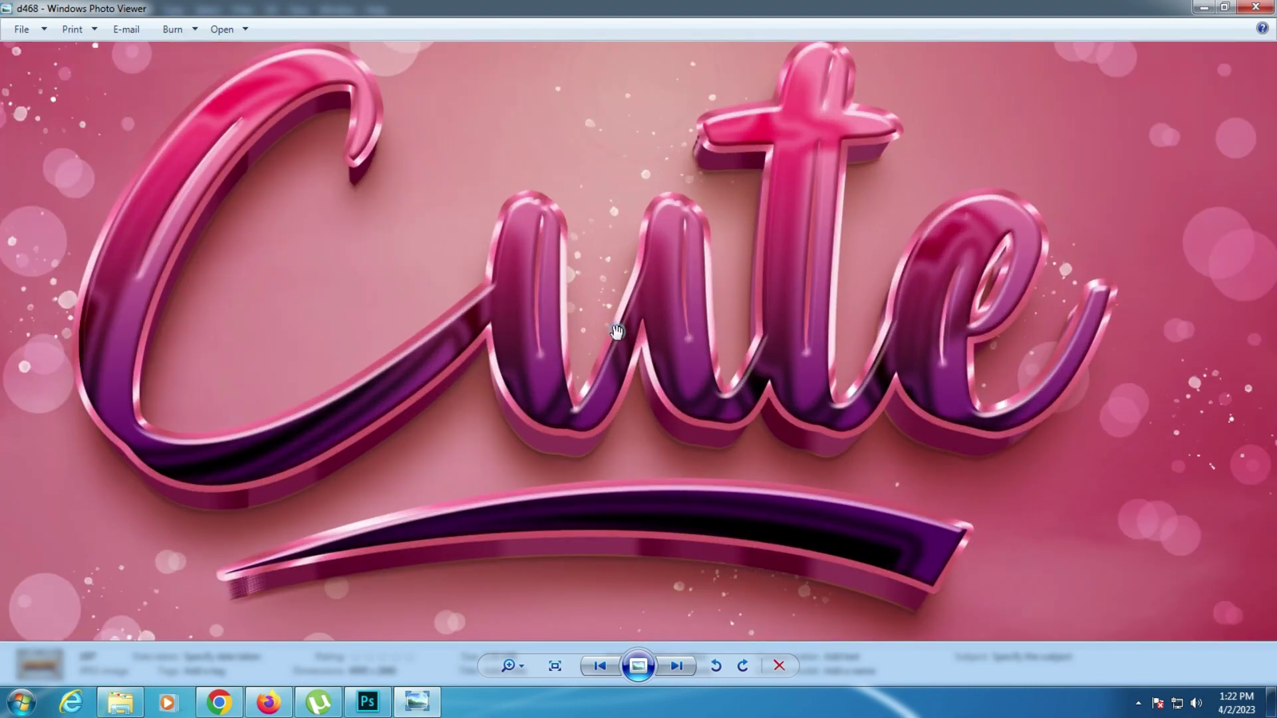
scroll(617, 331, "down", 2)
scroll(617, 331, "down", 1)
key("Right")
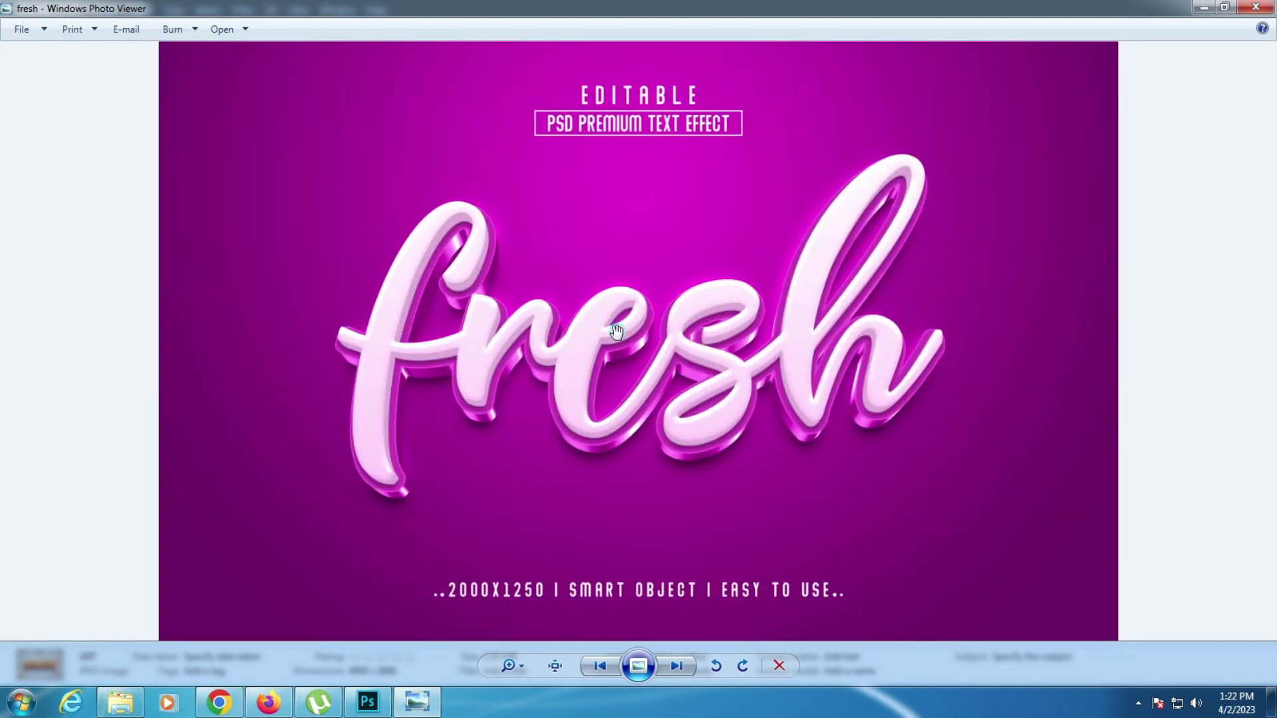
scroll(618, 332, "up", 1)
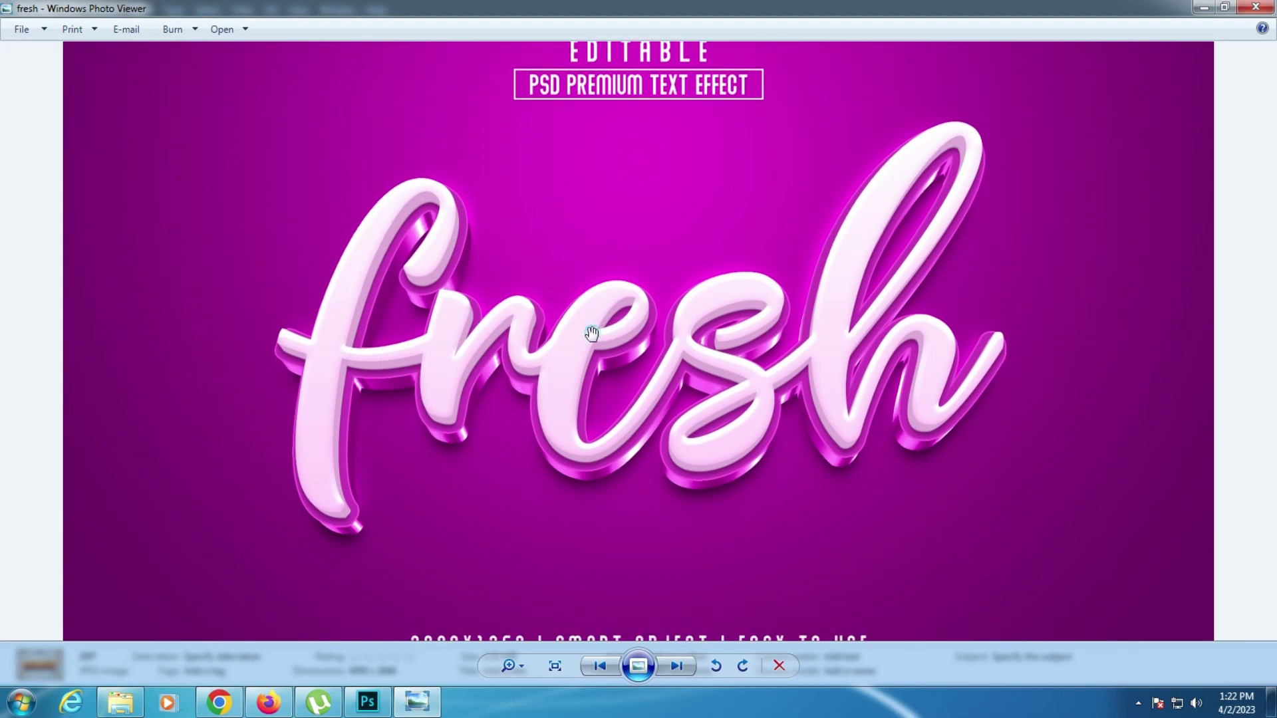
scroll(592, 331, "down", 1)
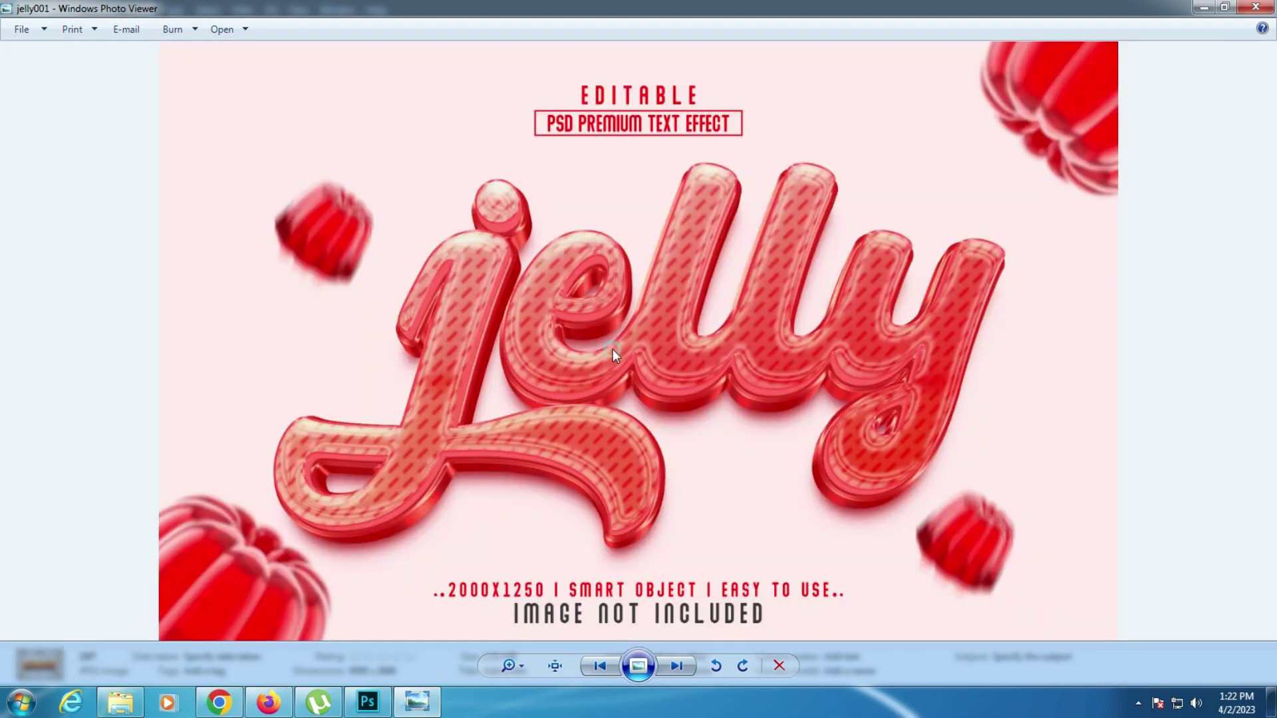
scroll(612, 349, "up", 2)
scroll(611, 348, "down", 1)
scroll(611, 349, "down", 1)
Step: Zoom and pan through the love0022, rgb and super00 previews
key("Right")
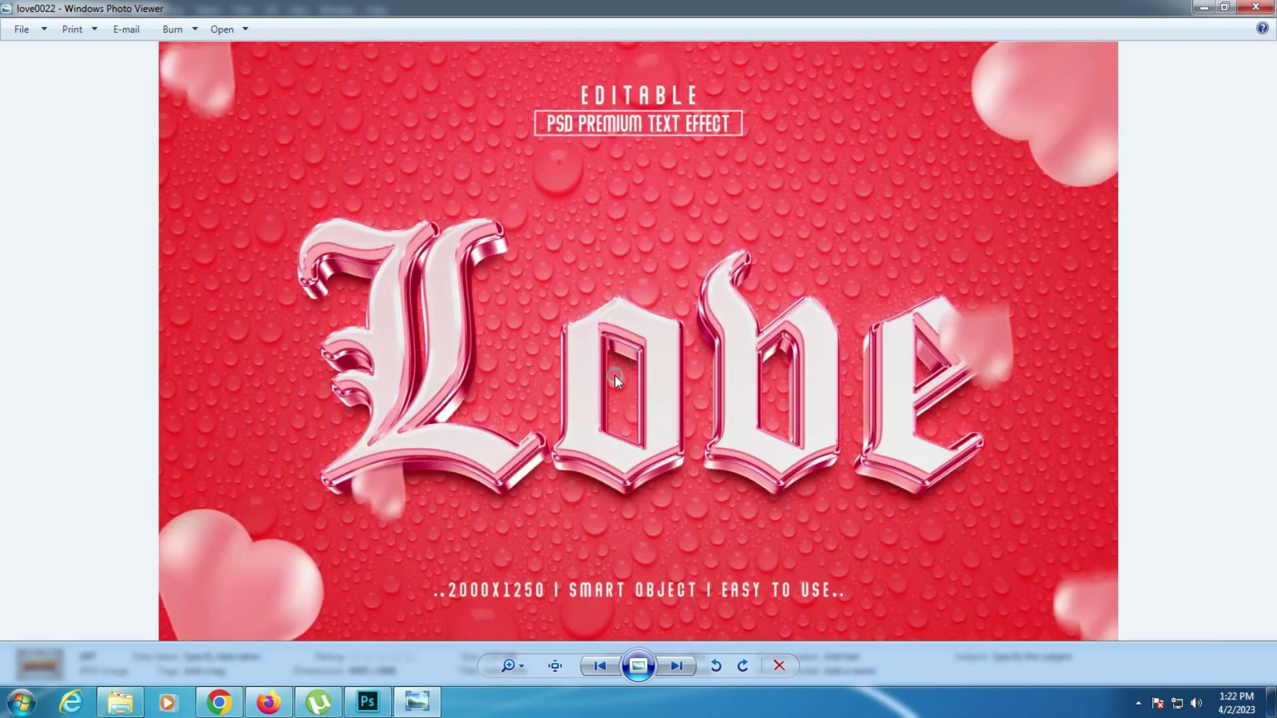
scroll(615, 375, "up", 2)
mouse_move(613, 376)
left_mouse_down()
mouse_move(820, 419)
mouse_move(732, 407)
mouse_move(856, 391)
mouse_move(456, 402)
left_mouse_up()
scroll(457, 402, "down", 2)
key("Right")
scroll(556, 399, "up", 1)
scroll(563, 386, "up", 1)
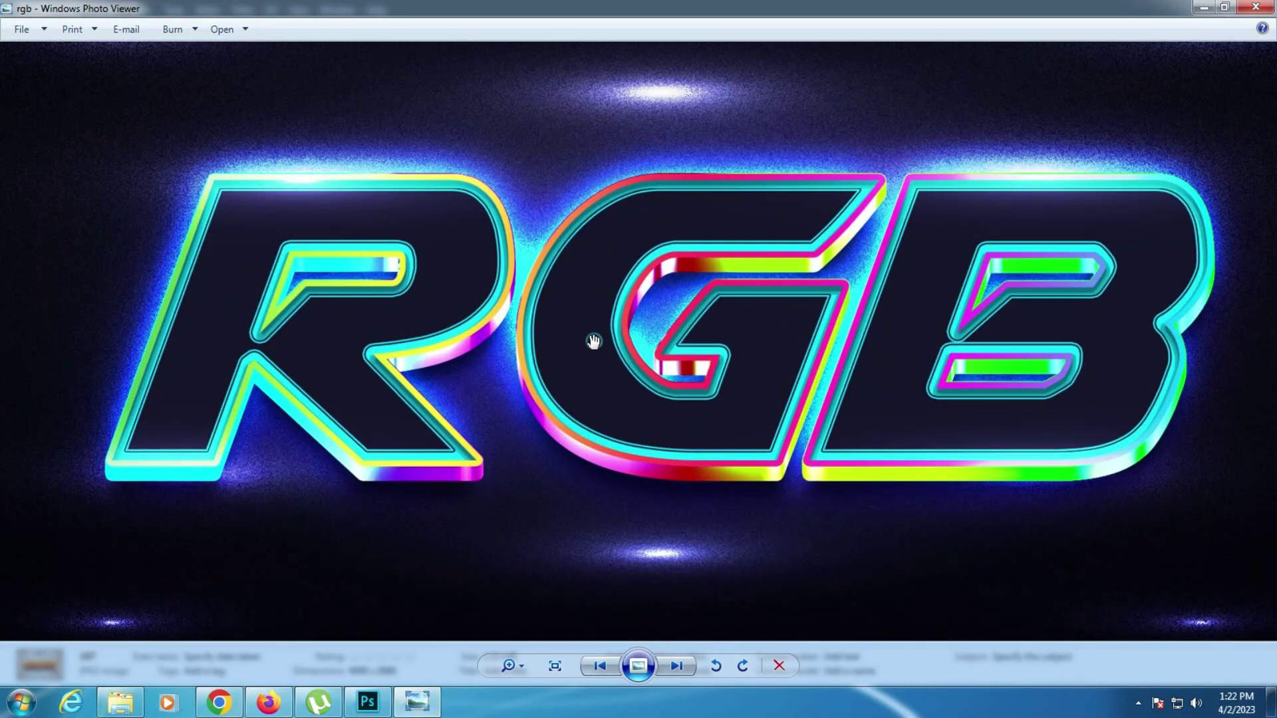
scroll(500, 426, "up", 1)
scroll(500, 427, "down", 2)
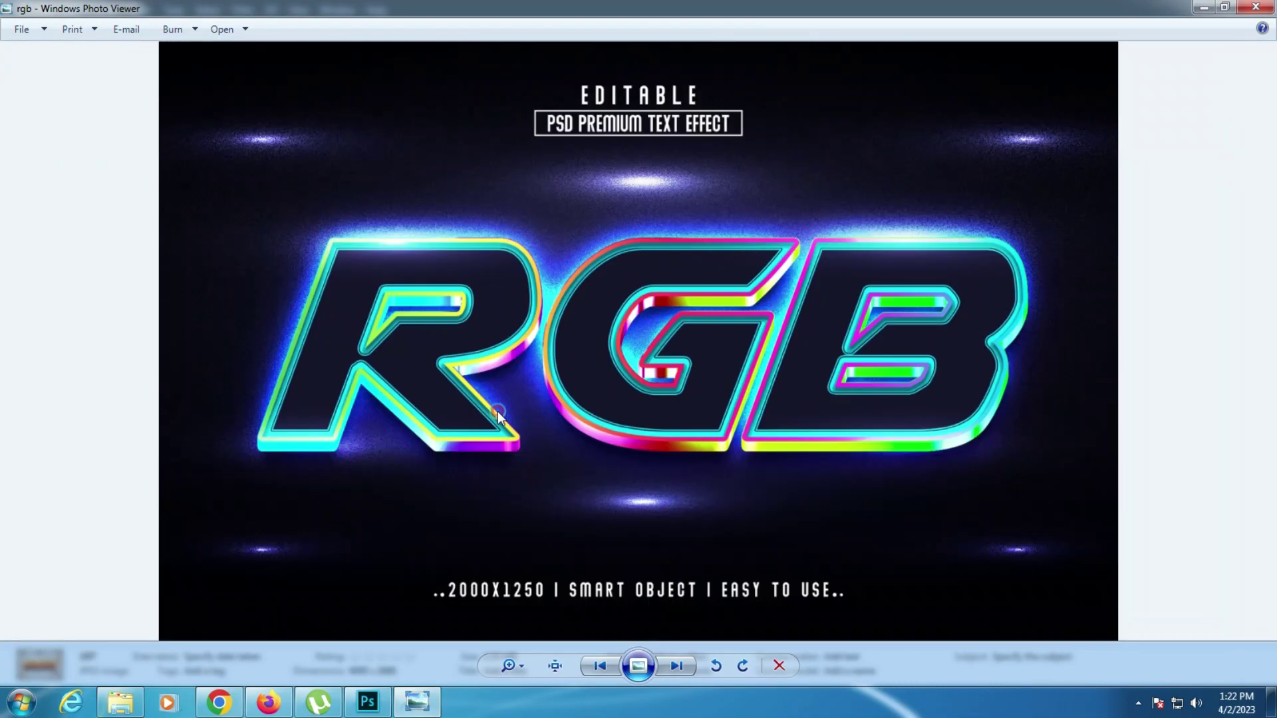
key("Right")
scroll(645, 407, "up", 1)
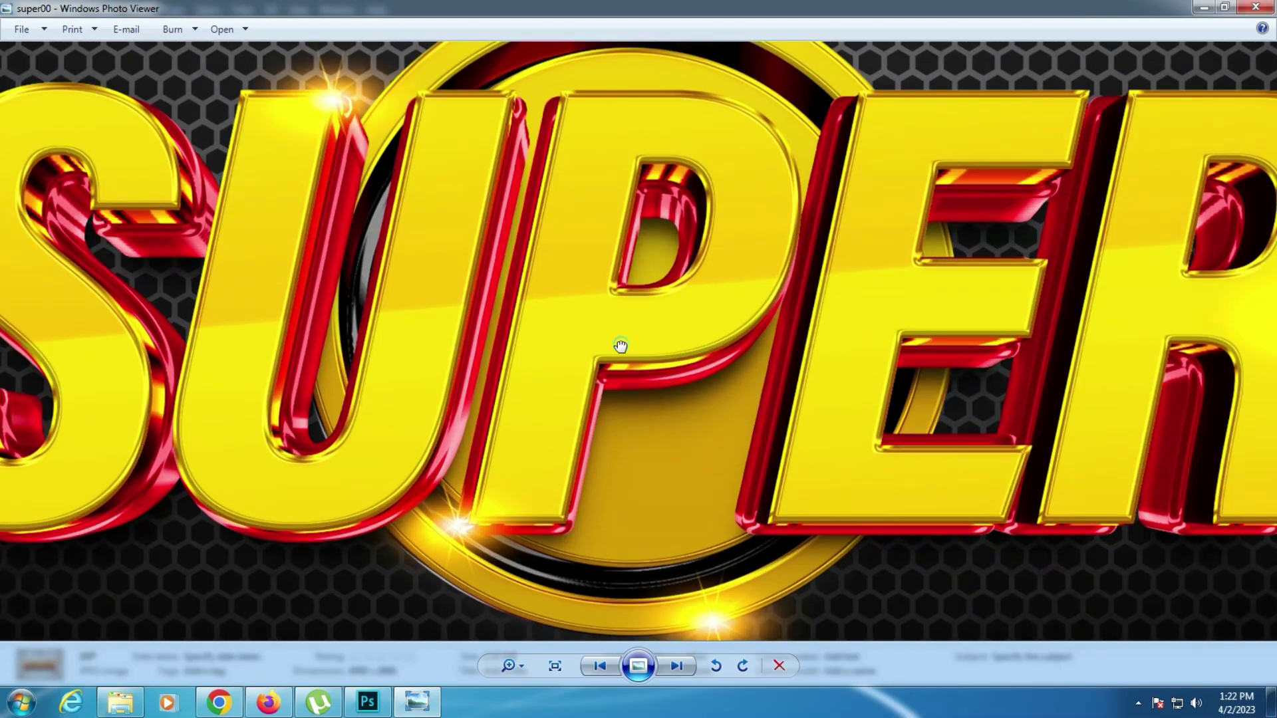
scroll(618, 399, "down", 2)
Step: Zoom into the sweet preview, then wrap around to the 197 BONUS preview
key("Right")
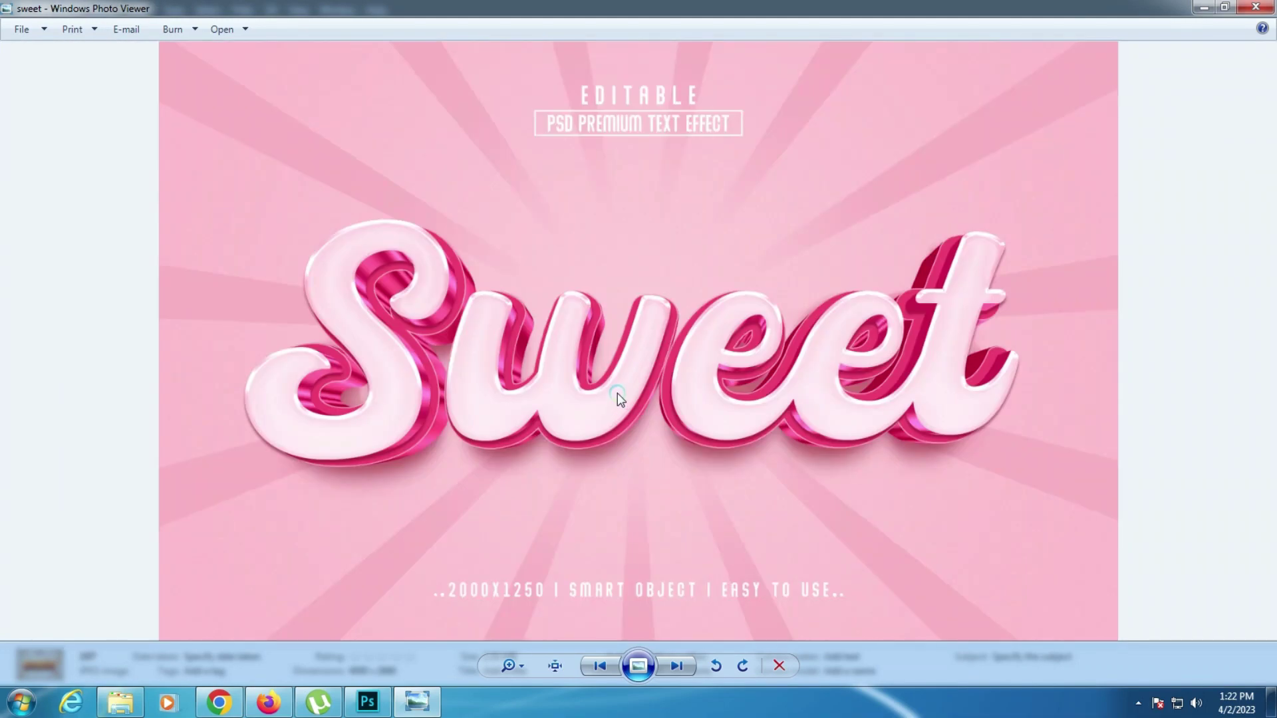
scroll(617, 393, "up", 1)
scroll(619, 393, "up", 1)
scroll(630, 388, "up", 1)
scroll(456, 421, "up", 1)
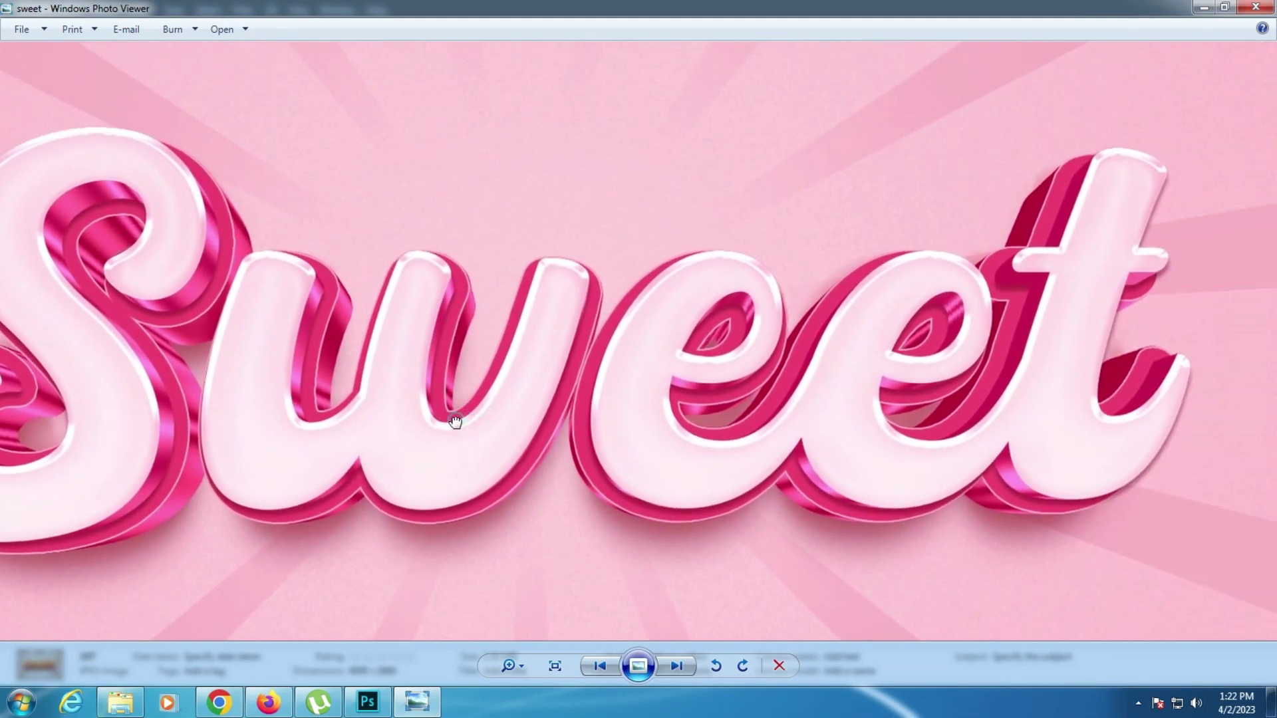
scroll(439, 421, "down", 1)
scroll(424, 421, "down", 1)
key("Right")
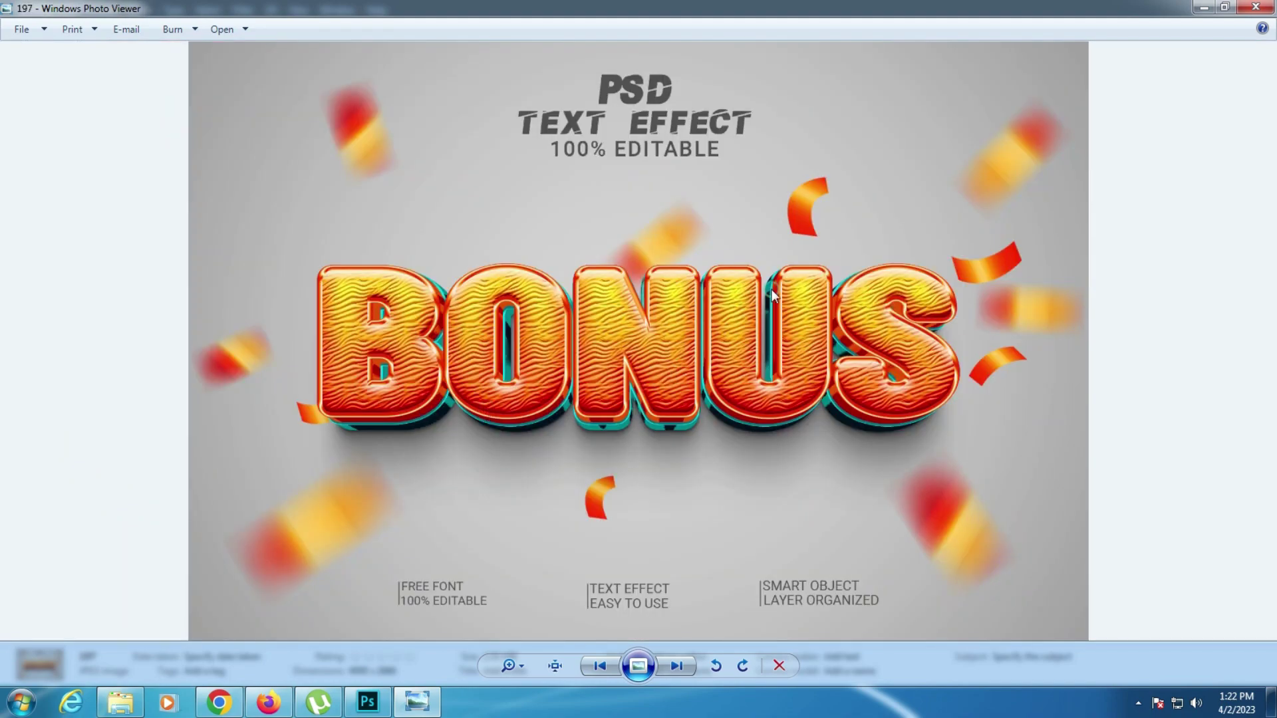
scroll(747, 318, "up", 1)
key("Right")
Step: Open 197.psd, cancel Missing Fonts, and open its Bonus.psb text smart object
key("Escape")
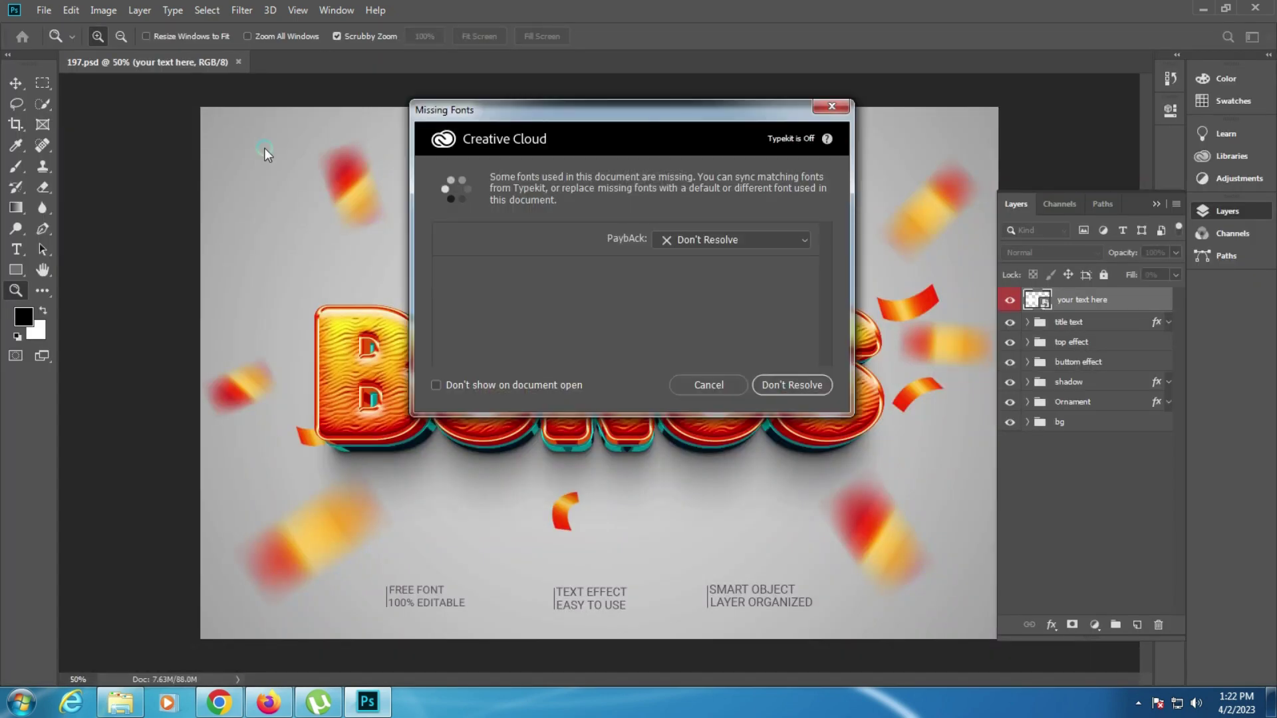
left_click(723, 387)
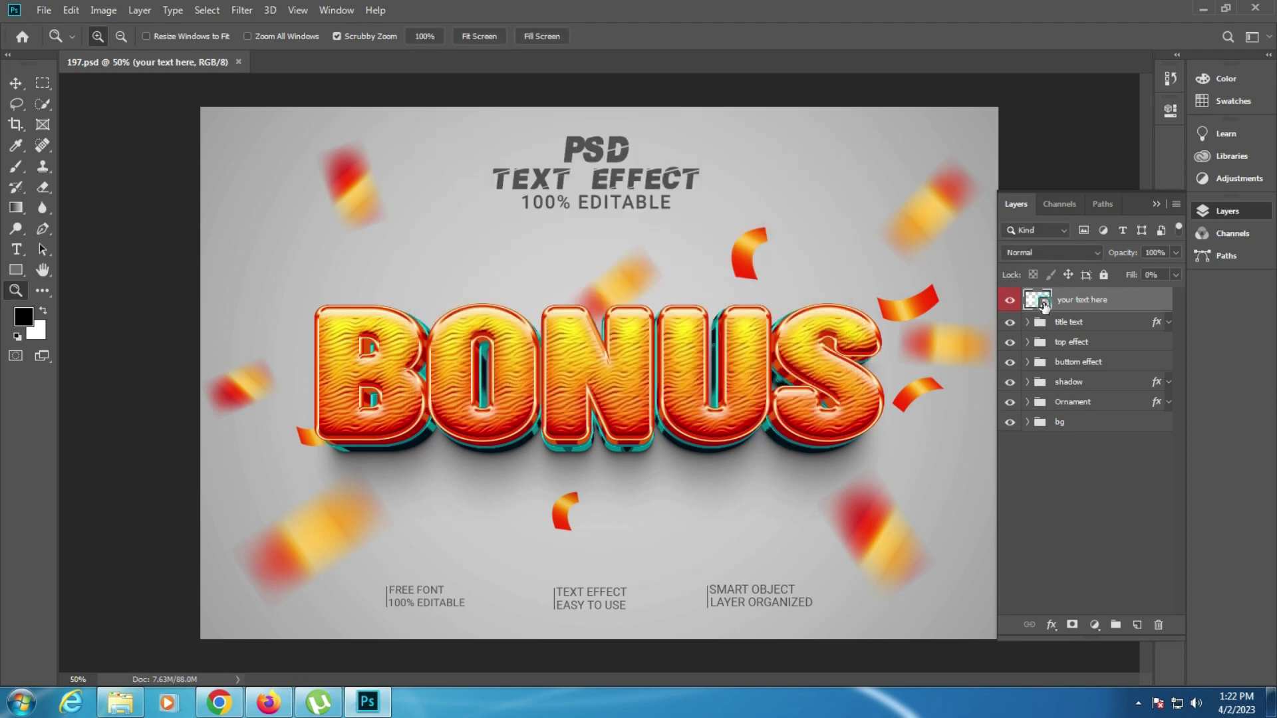
double_click(1043, 300)
Step: Replace BONUS with FAMOUS at 88 pt and save the smart object
left_click(16, 249)
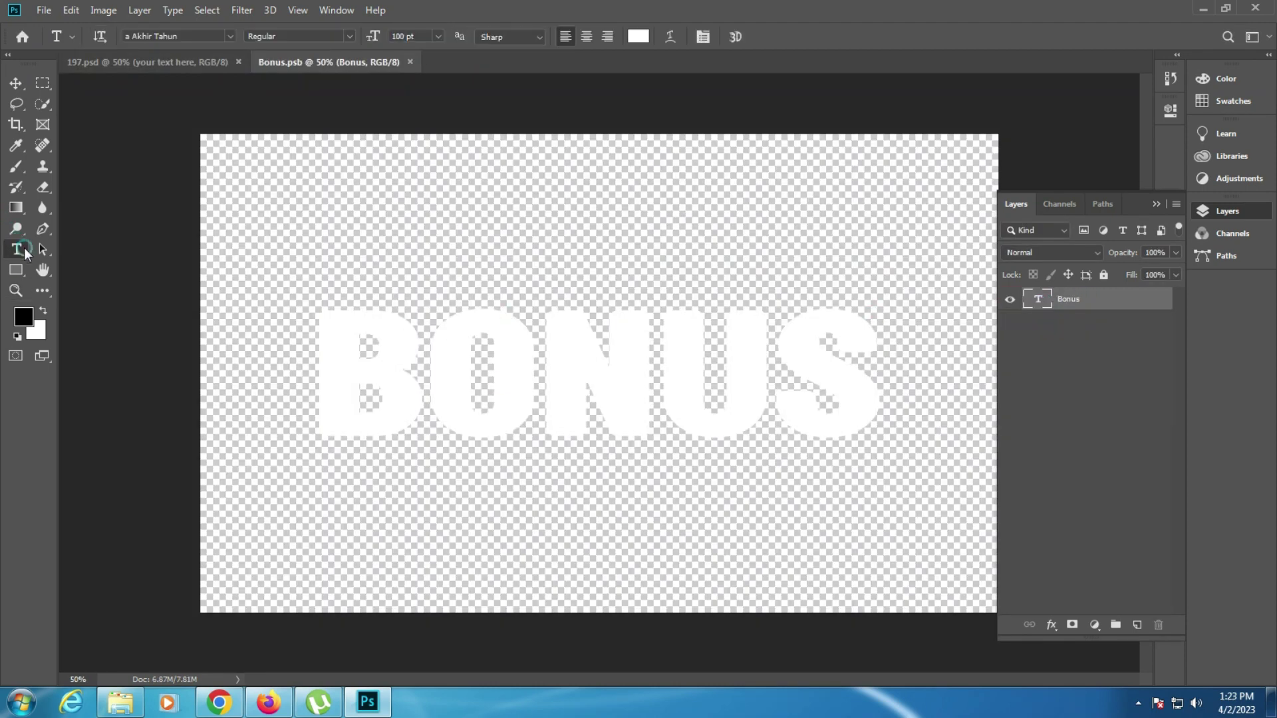
left_click(506, 337)
key("ctrl+a")
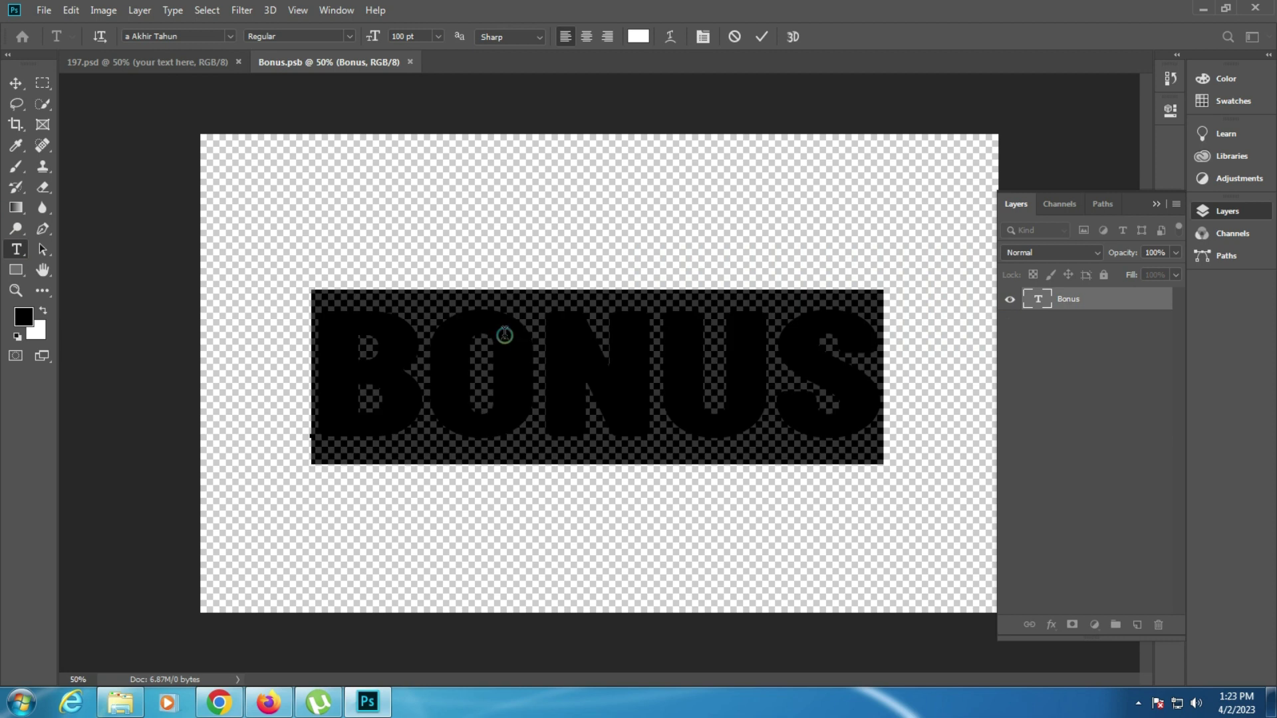
type("FAMO")
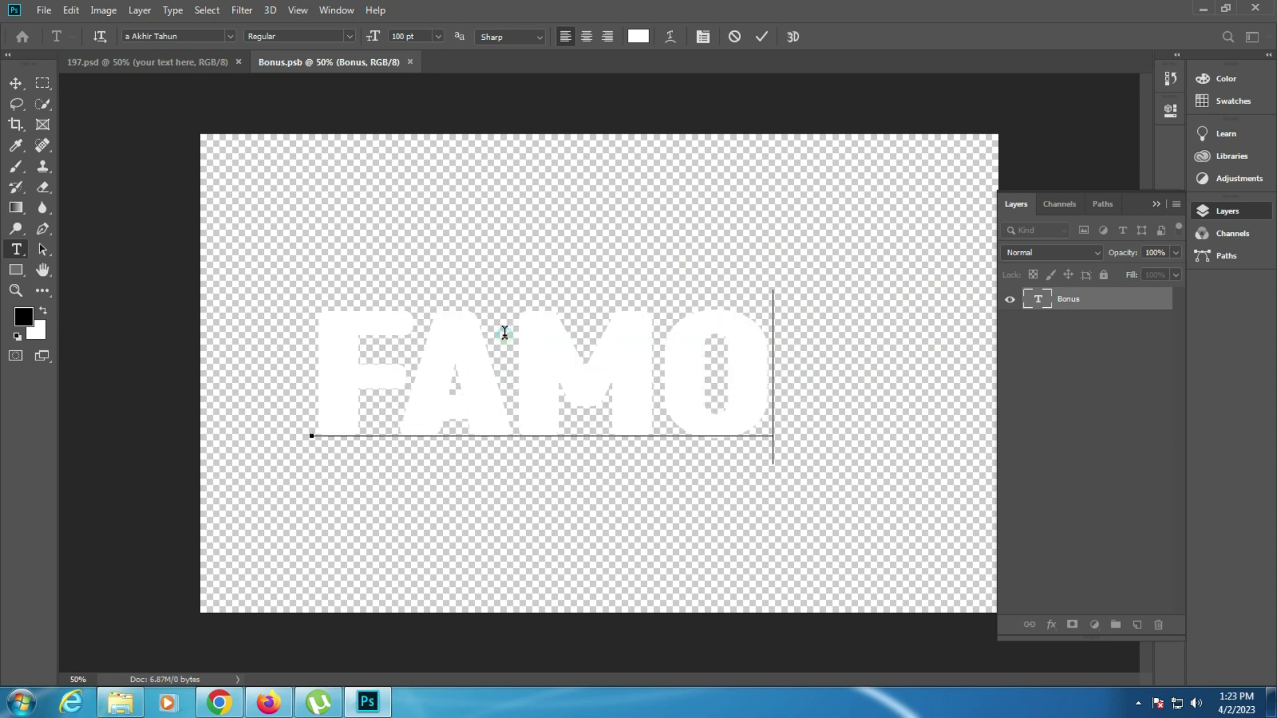
type("US")
key("ctrl+a")
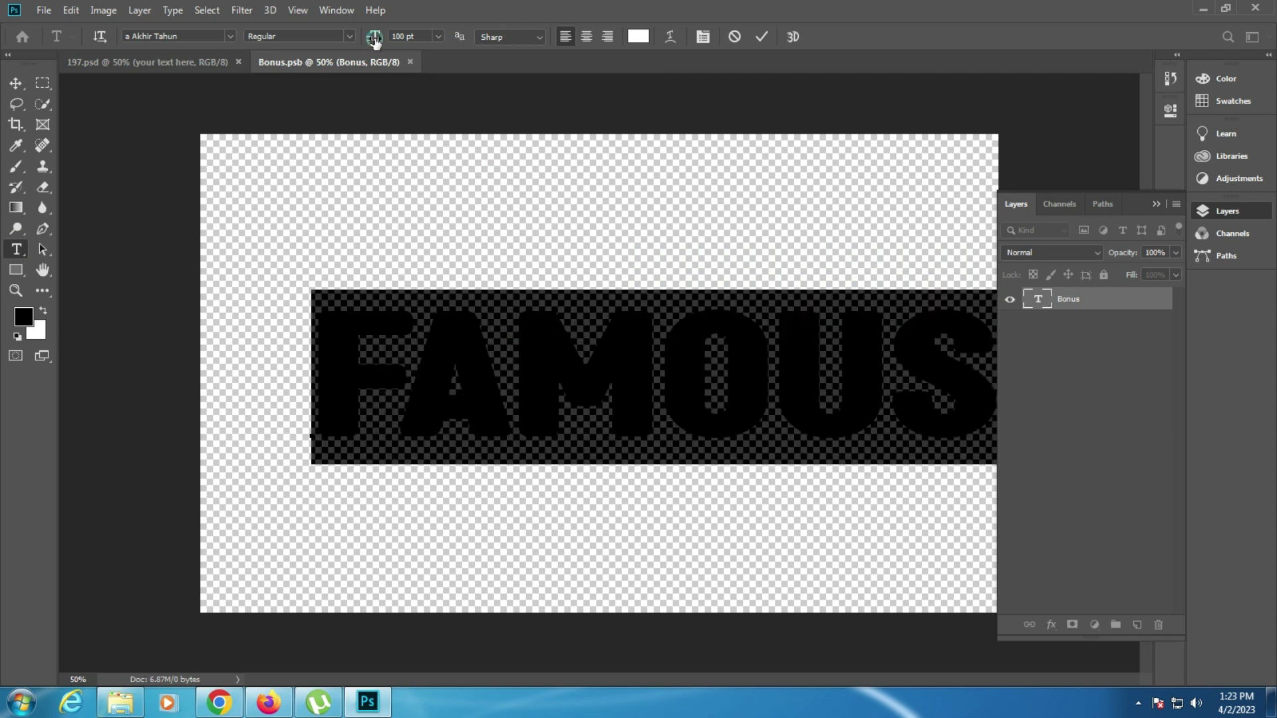
left_click_drag(365, 42, 365, 43)
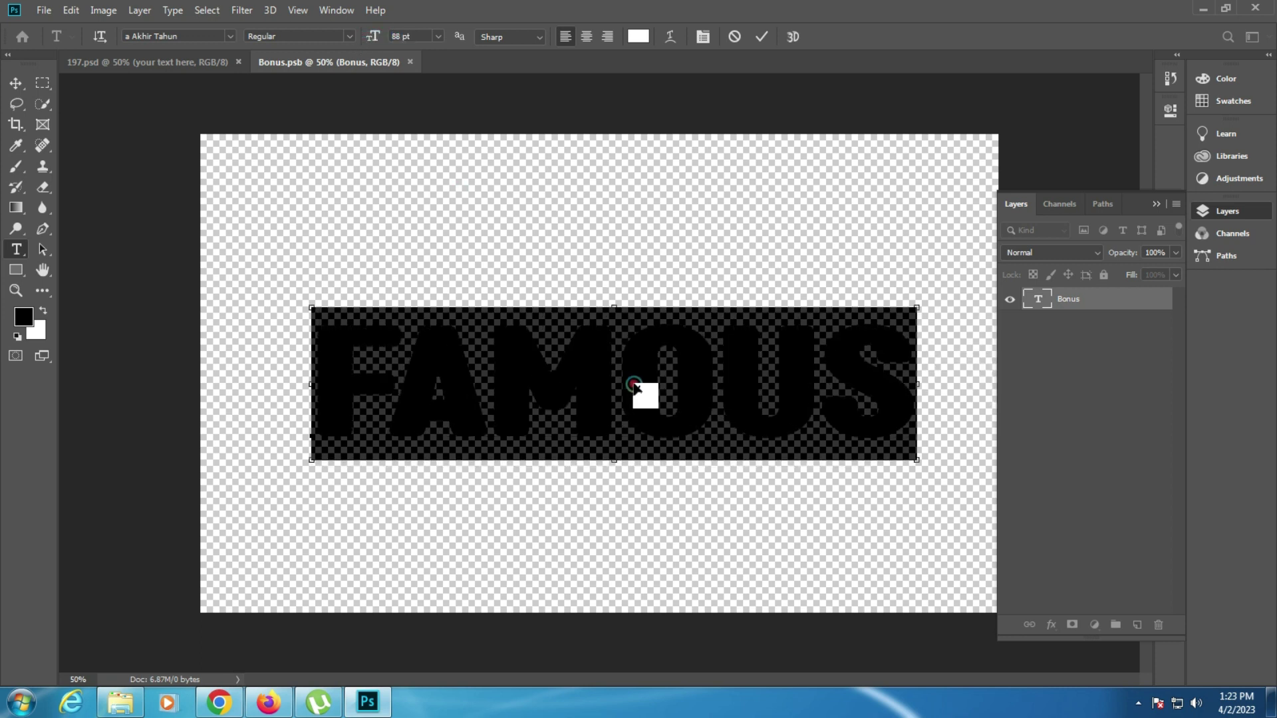
left_click(611, 371)
key("ctrl+Return")
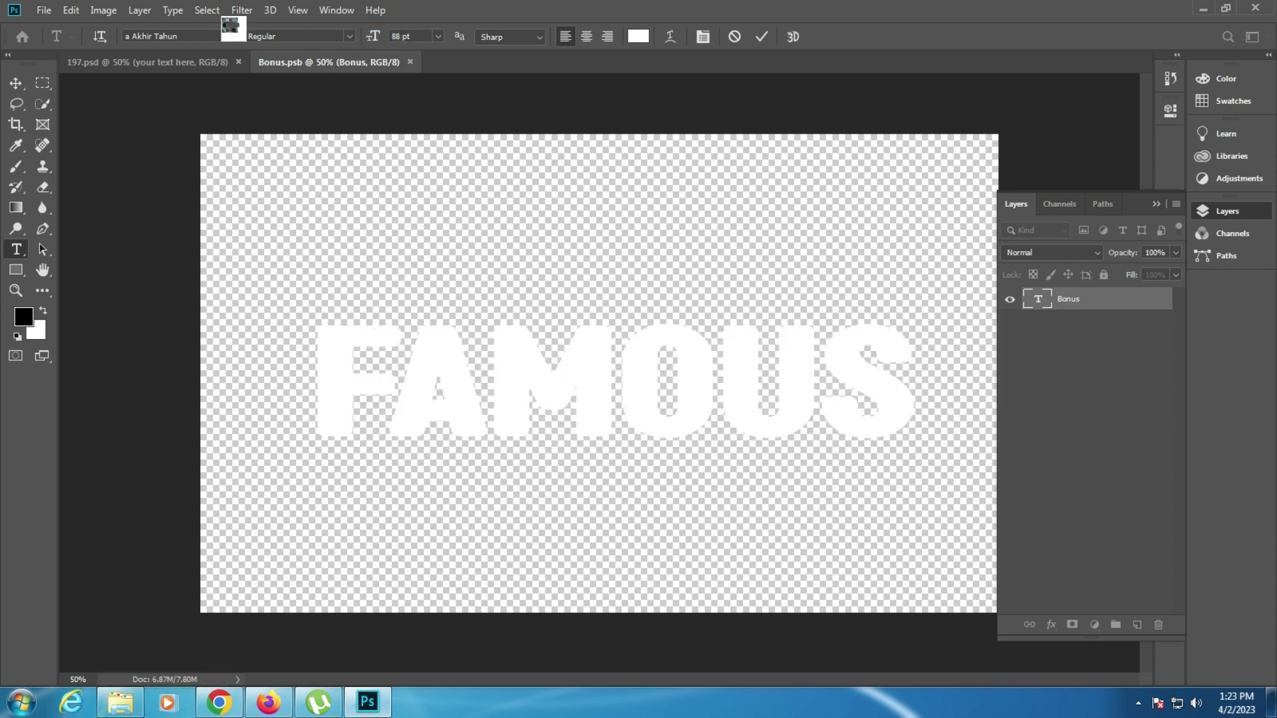
key("ctrl+s")
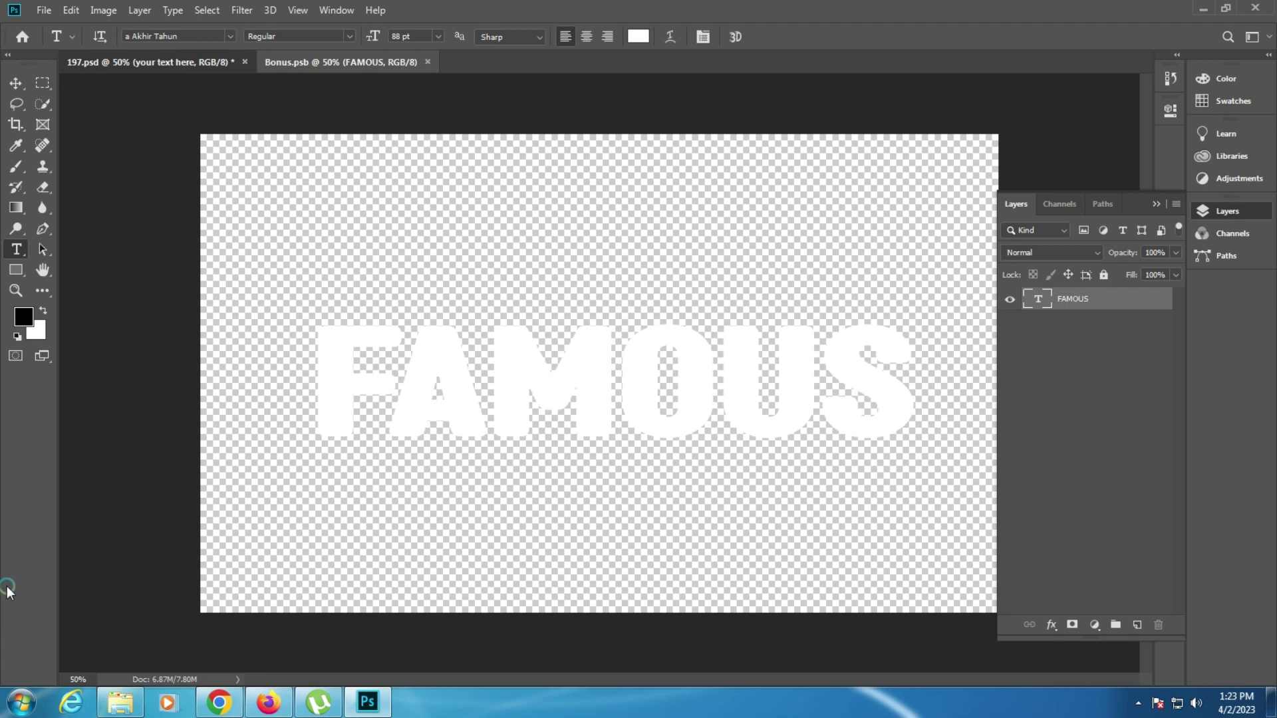
Step: Zoom in to check the FAMOUS effect in 197.psd, then close it without saving
key("ctrl+Tab")
left_click(16, 290)
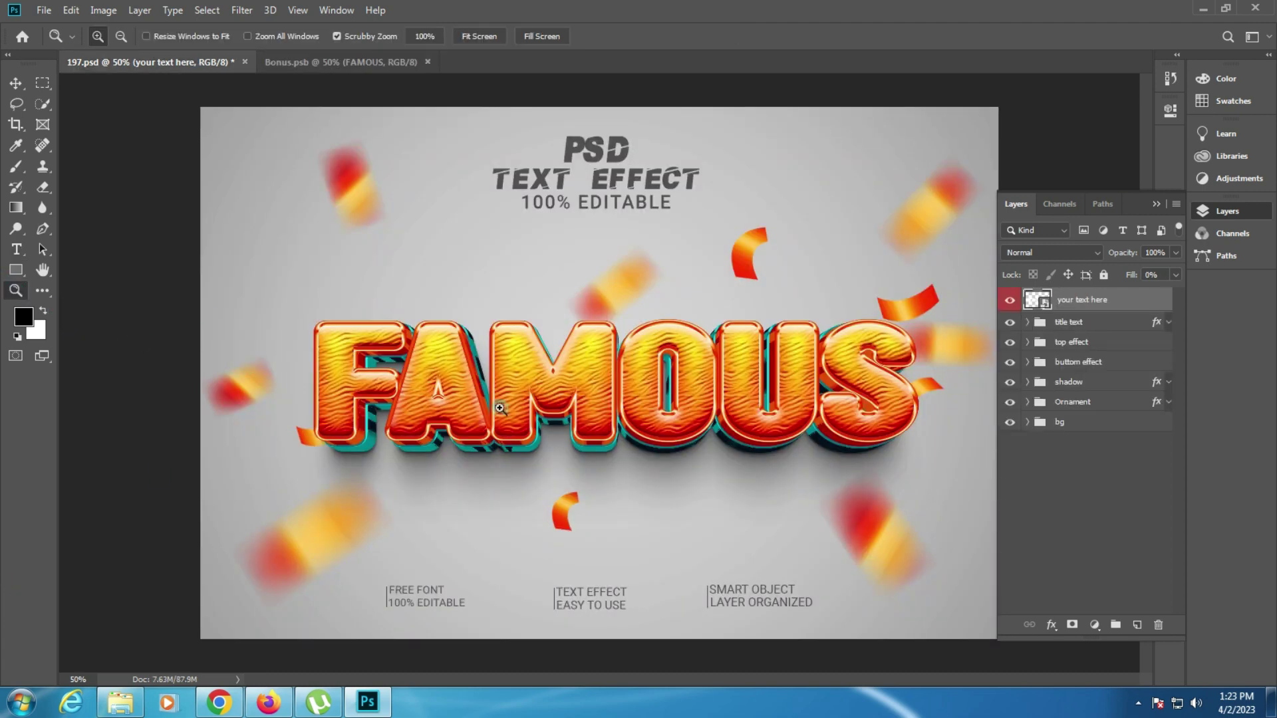
left_click(735, 426)
right_click(519, 370)
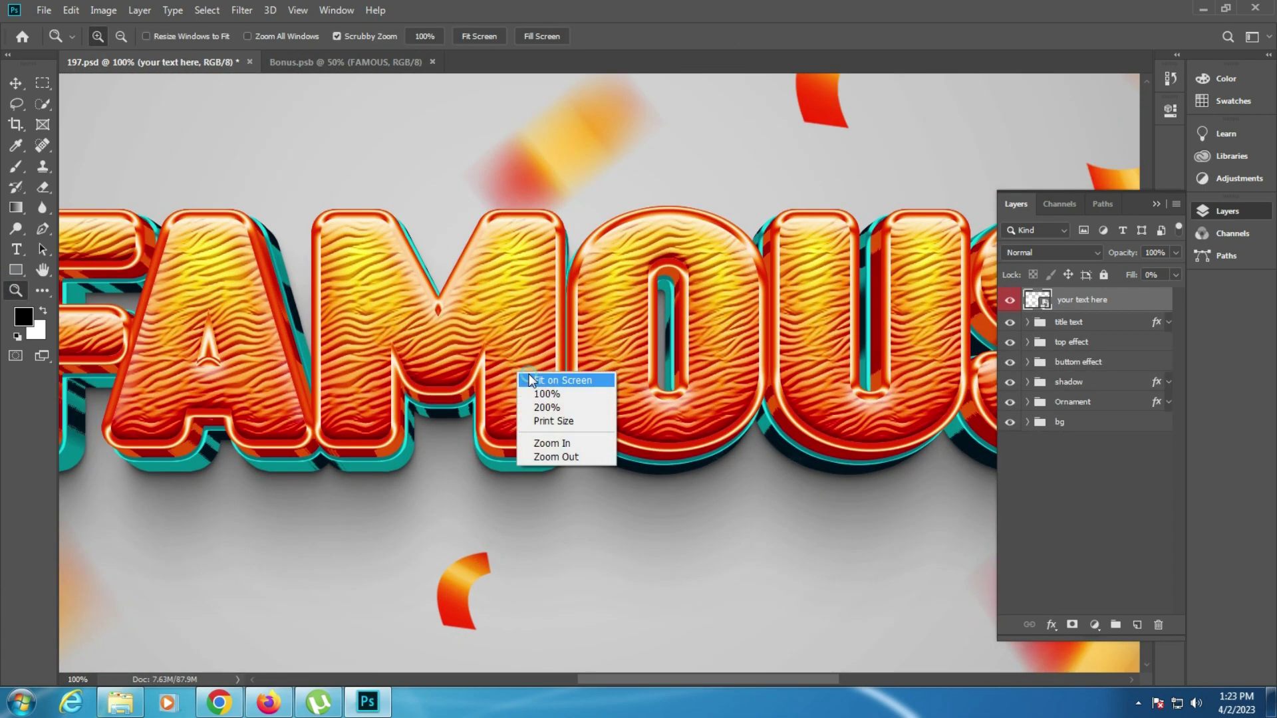
left_click(529, 376)
left_click(757, 371)
left_click(632, 330)
right_click(632, 331)
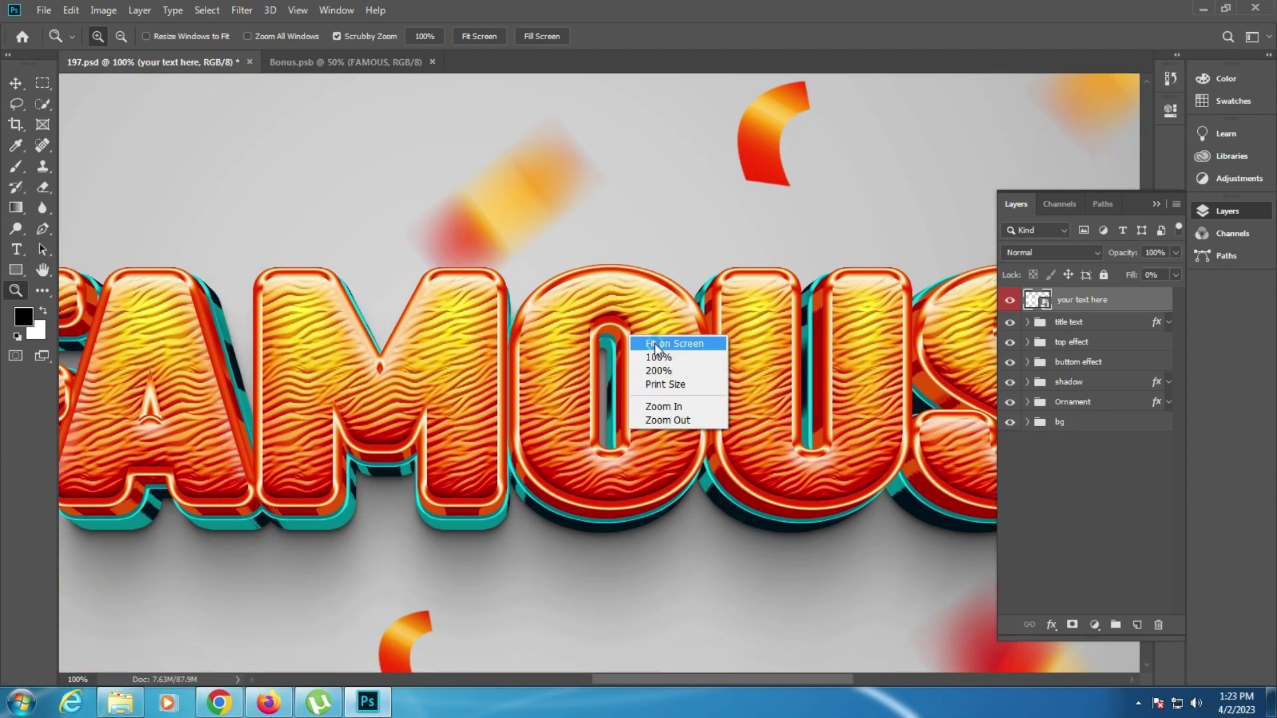
left_click(659, 337)
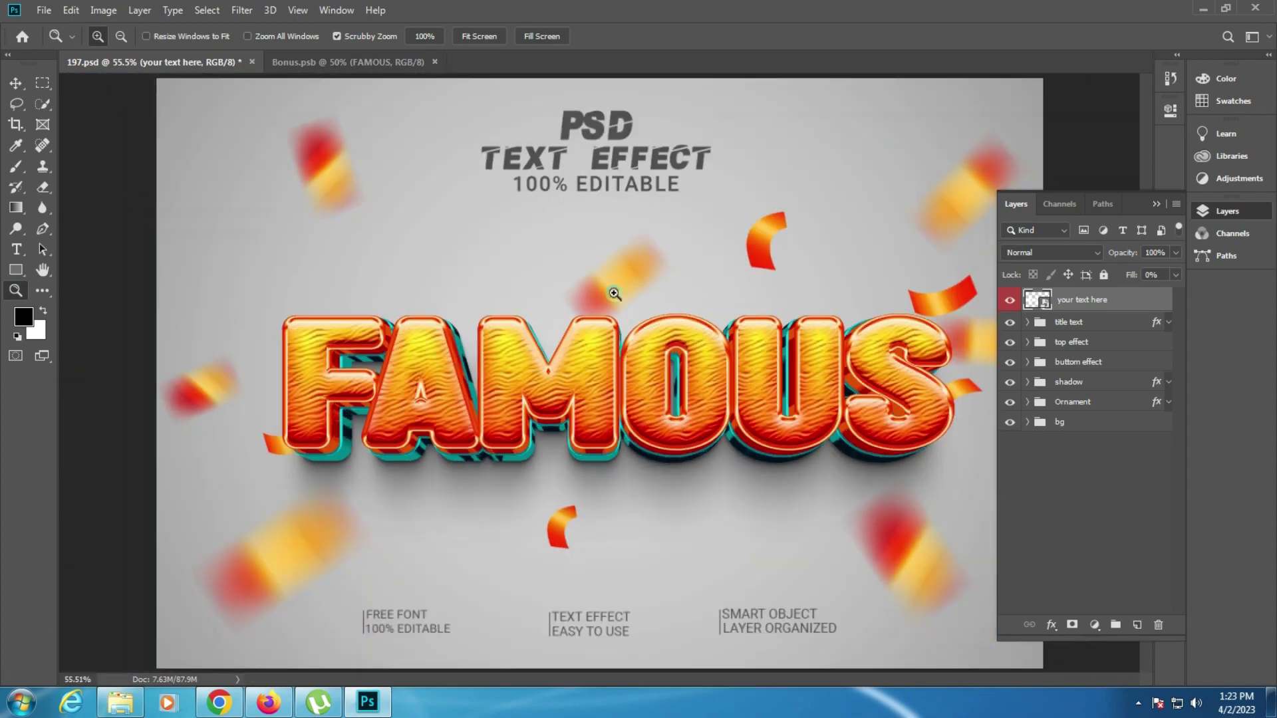
left_click(251, 61)
left_click(621, 264)
Step: Open the 198 Sweet template and its Sweet1.psb smart object, dismissing both missing-font warnings
left_click(121, 702)
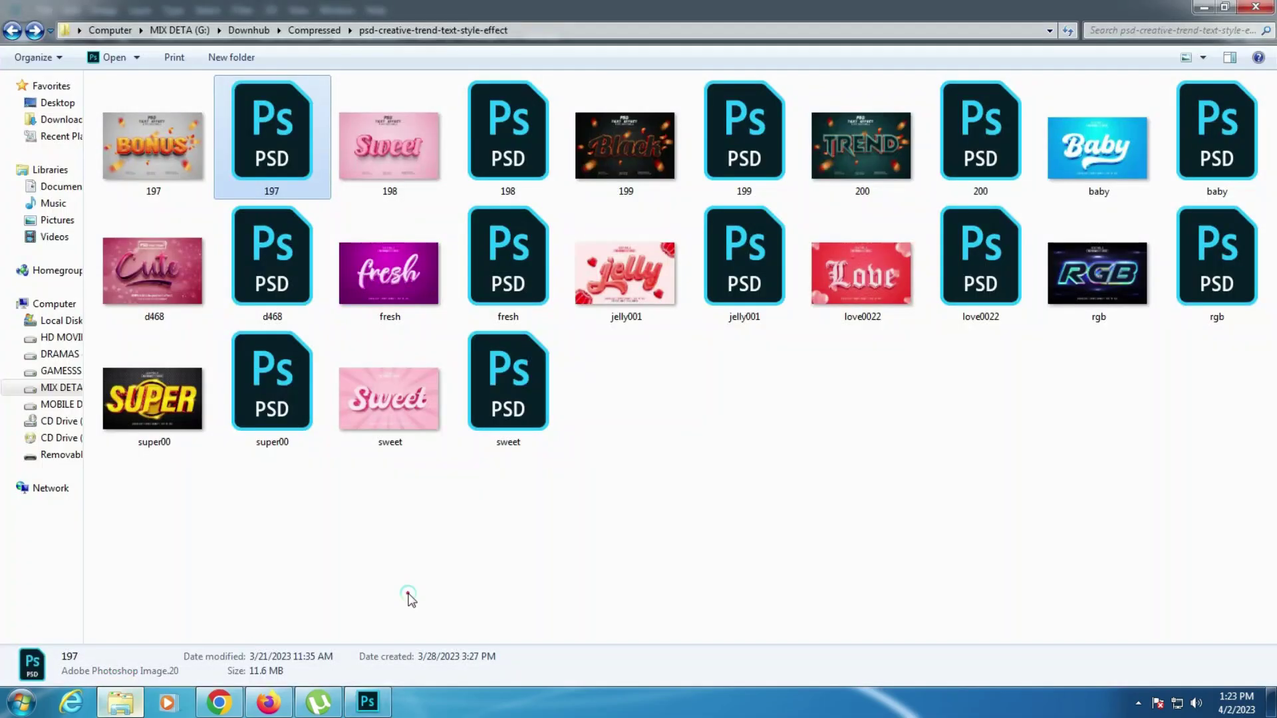
left_click(408, 599)
left_click(389, 147)
double_click(508, 136)
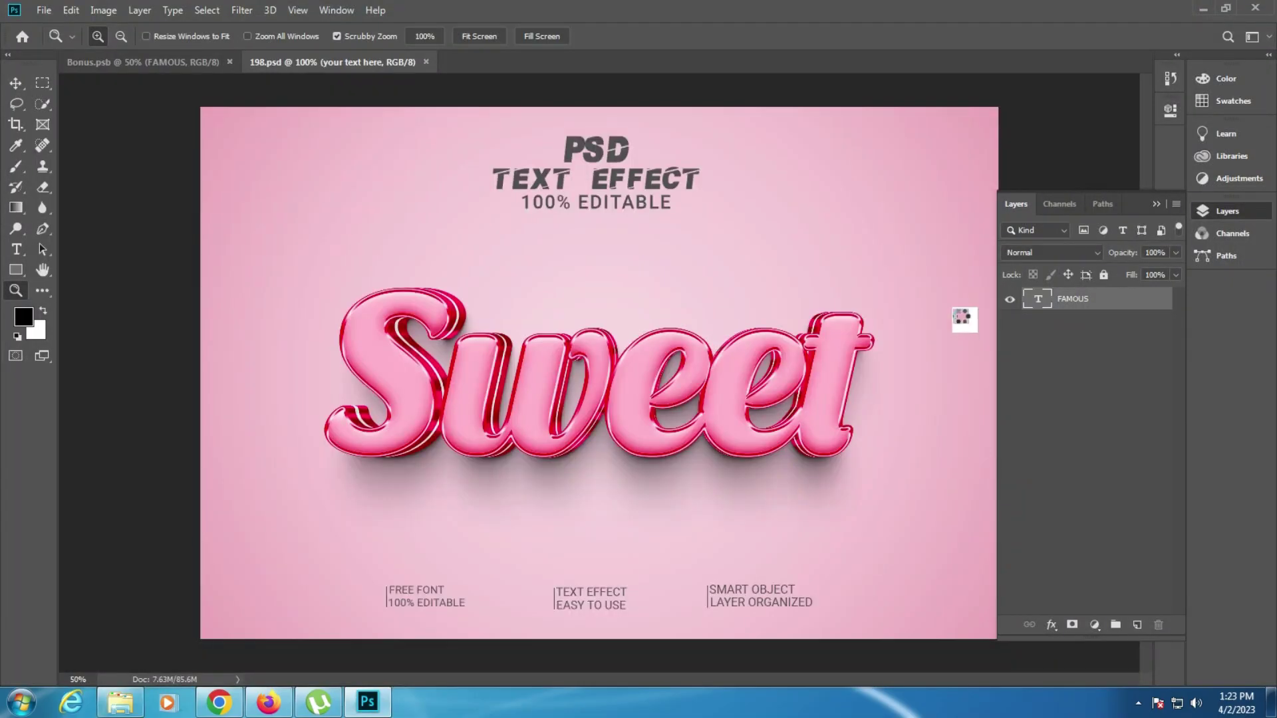
left_click(732, 389)
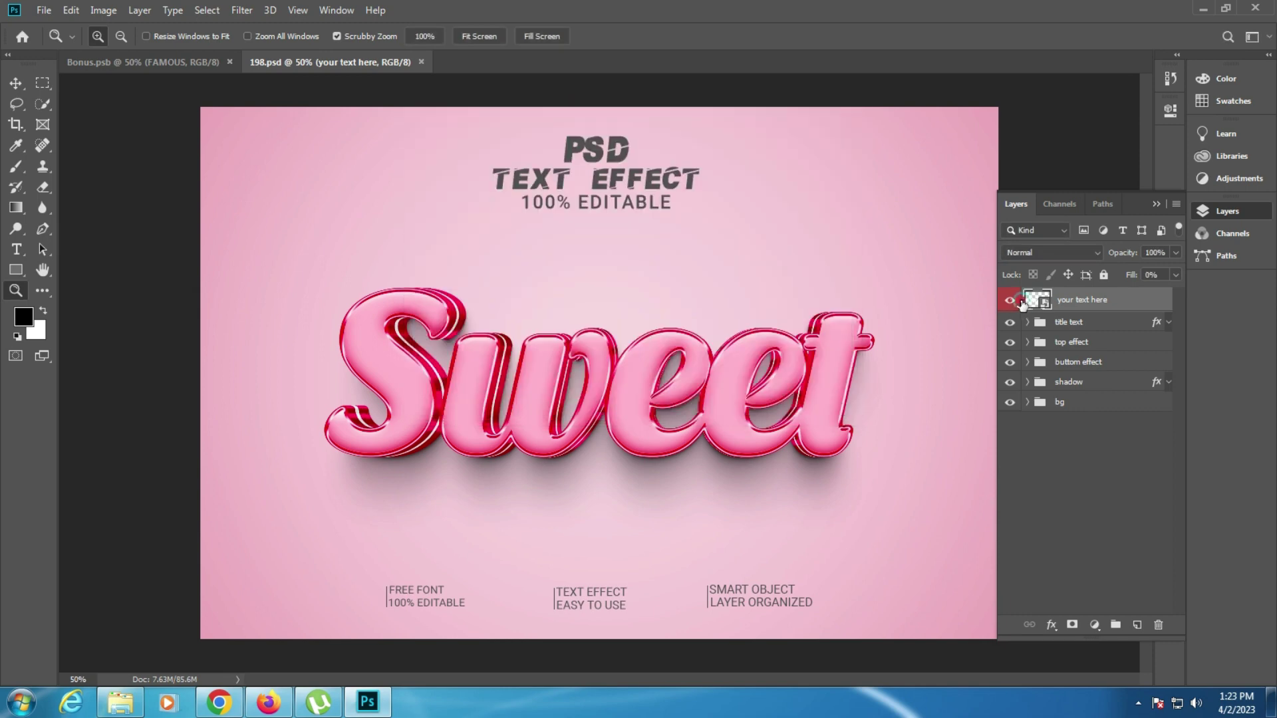
double_click(1049, 306)
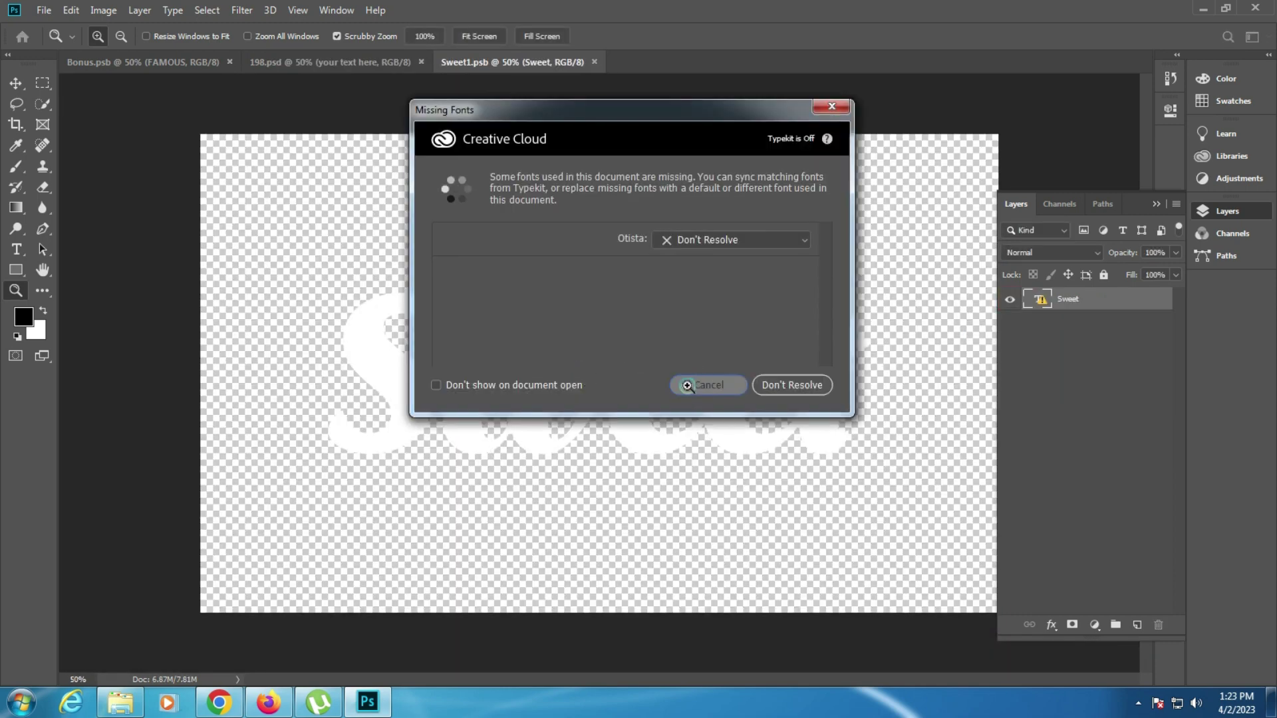
left_click(708, 385)
left_click(18, 250)
Step: Accept the Otista font substitution and switch the Sweet text to NN Flowers
left_click(567, 399)
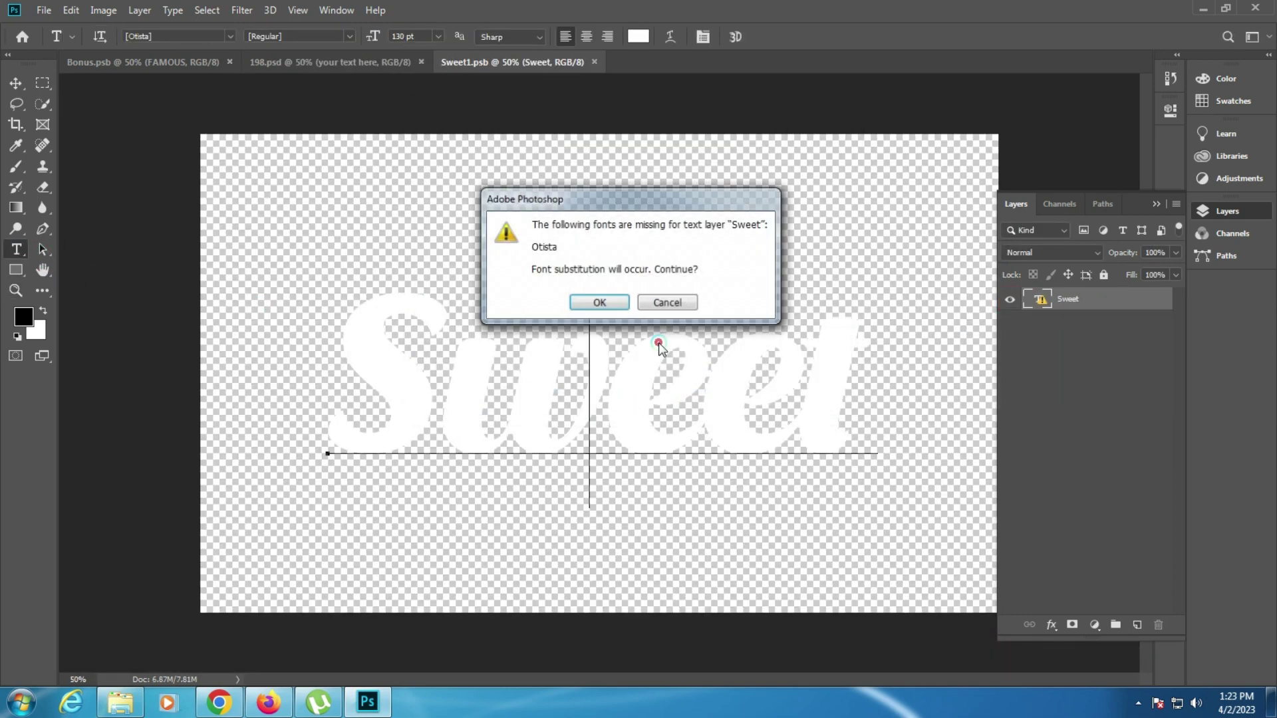
left_click(599, 303)
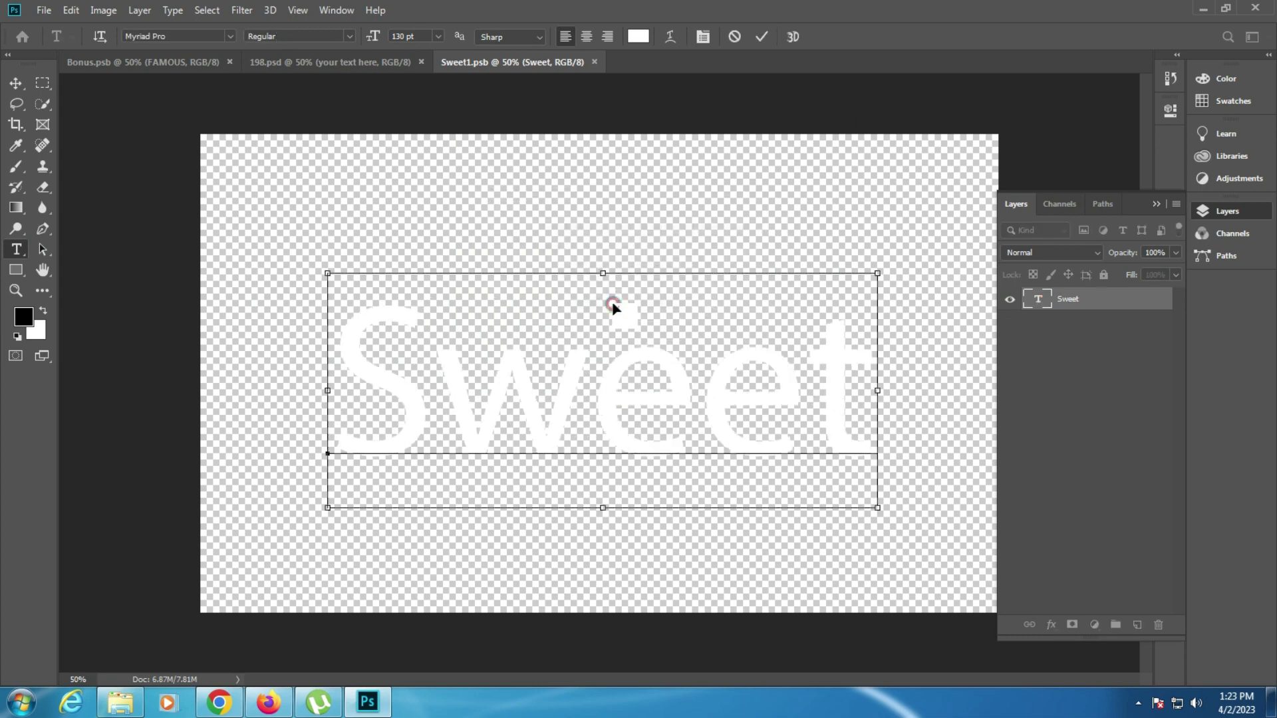
key("ctrl+a")
left_click(193, 35)
key("Down")
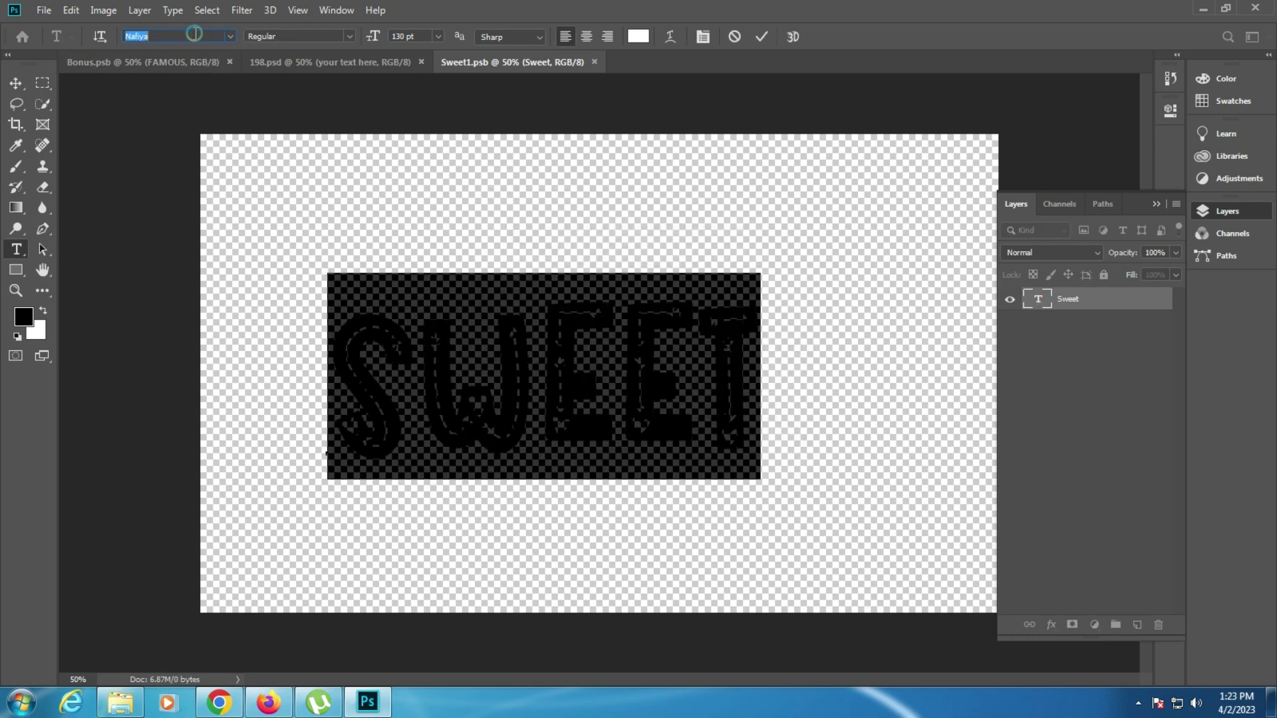
key("Down")
key("Down")
key("Down")
key("Down")
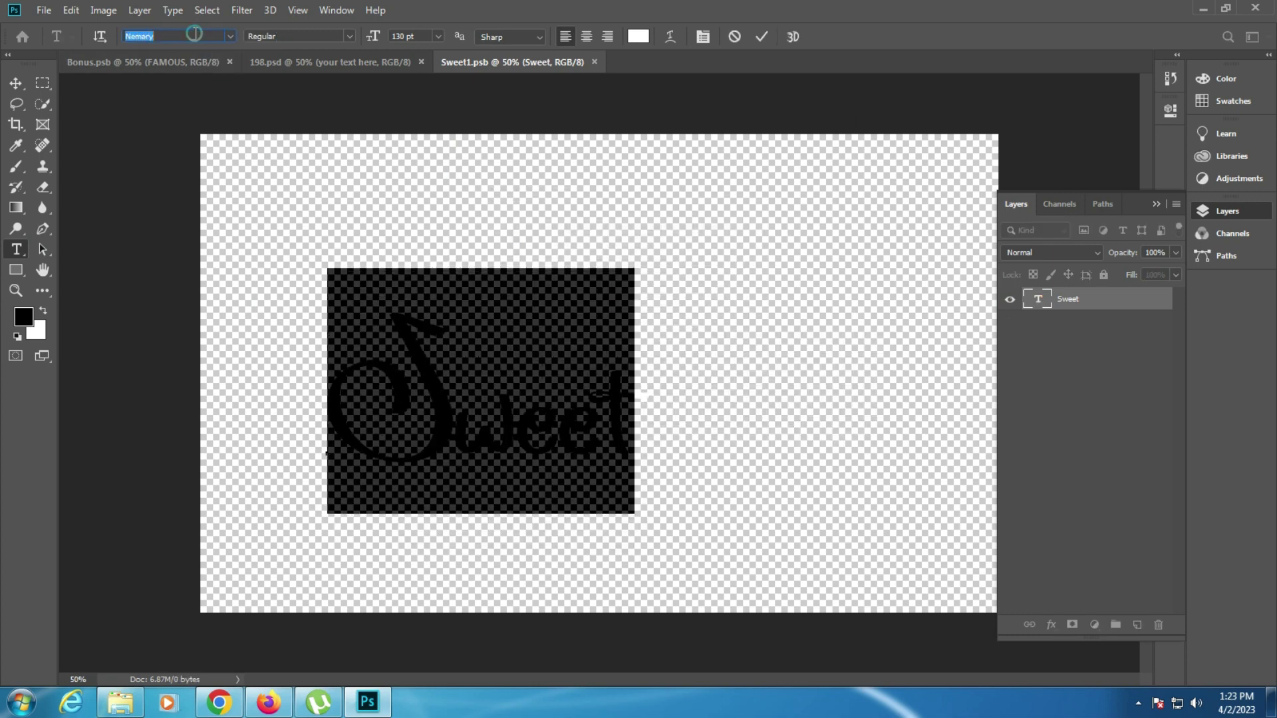
key("Down")
key("Down")
key("Down")
key("Down")
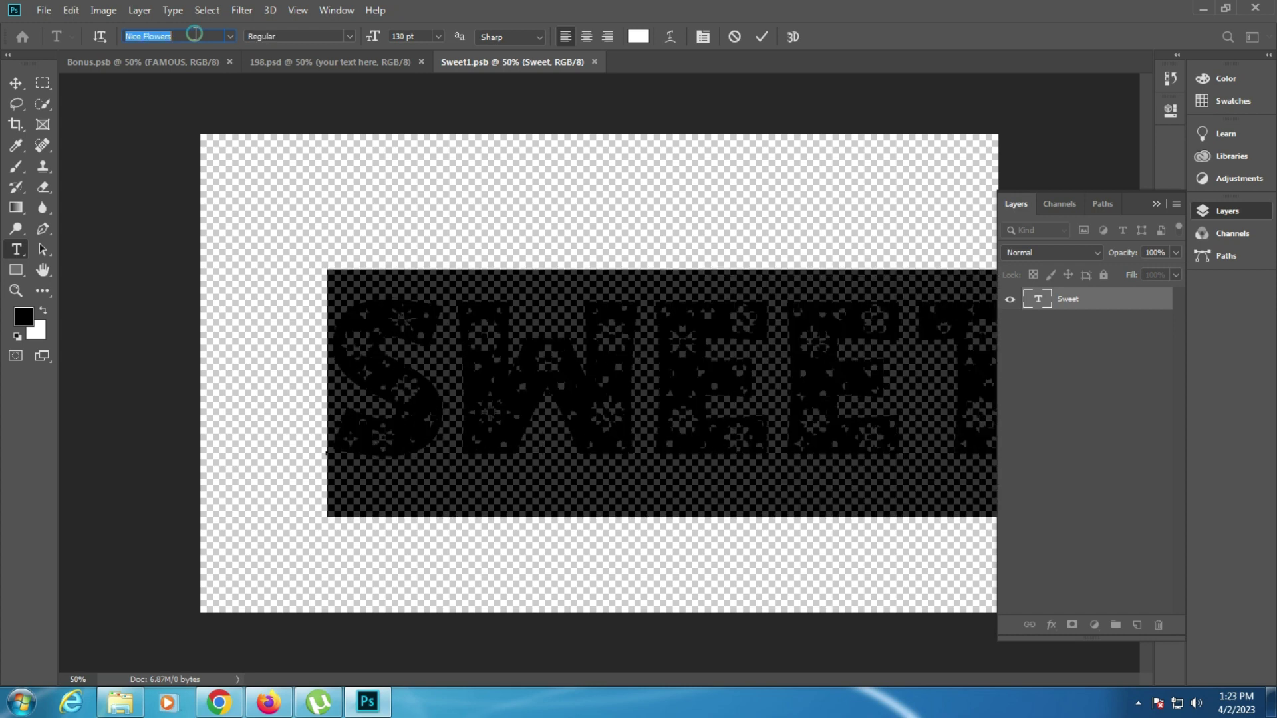
key("Down")
key("Down")
key("Down")
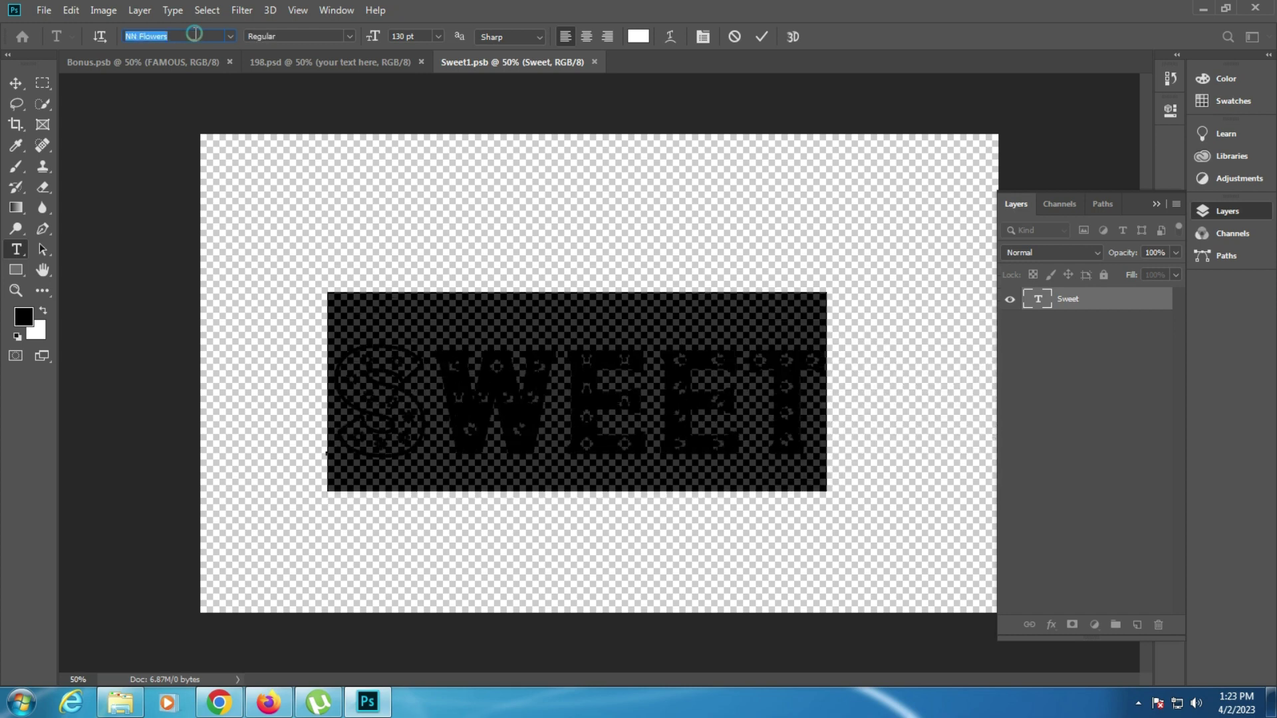
key("Down")
key("Up")
Step: Replace SWEET with QUEEN at 157 pt, nudge it slightly, and commit
double_click(532, 394)
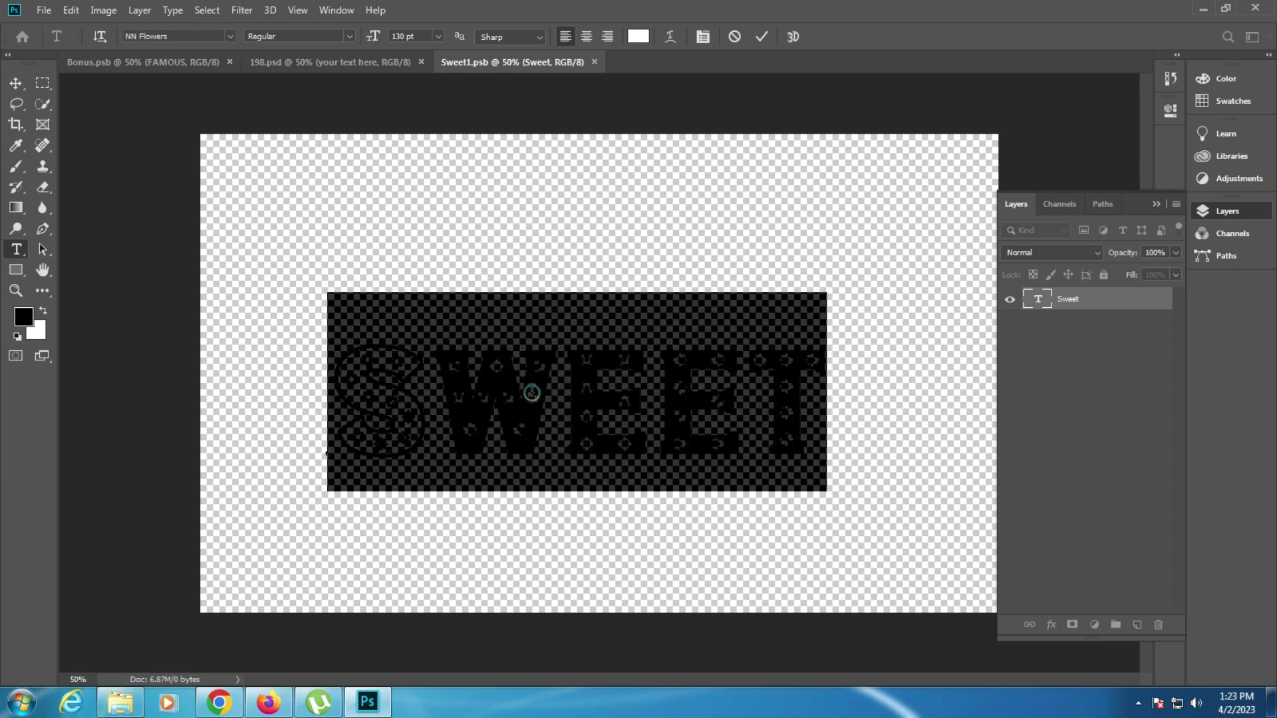
type("QUE")
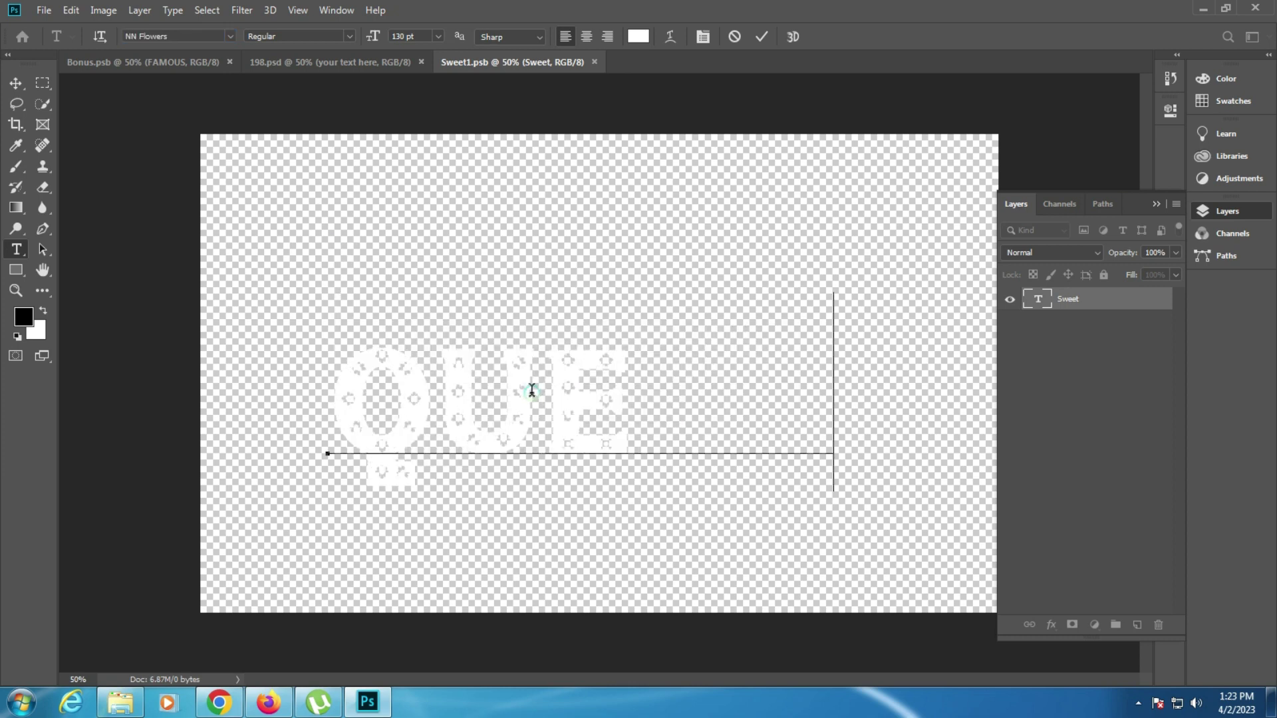
type("EN")
key("ctrl+a")
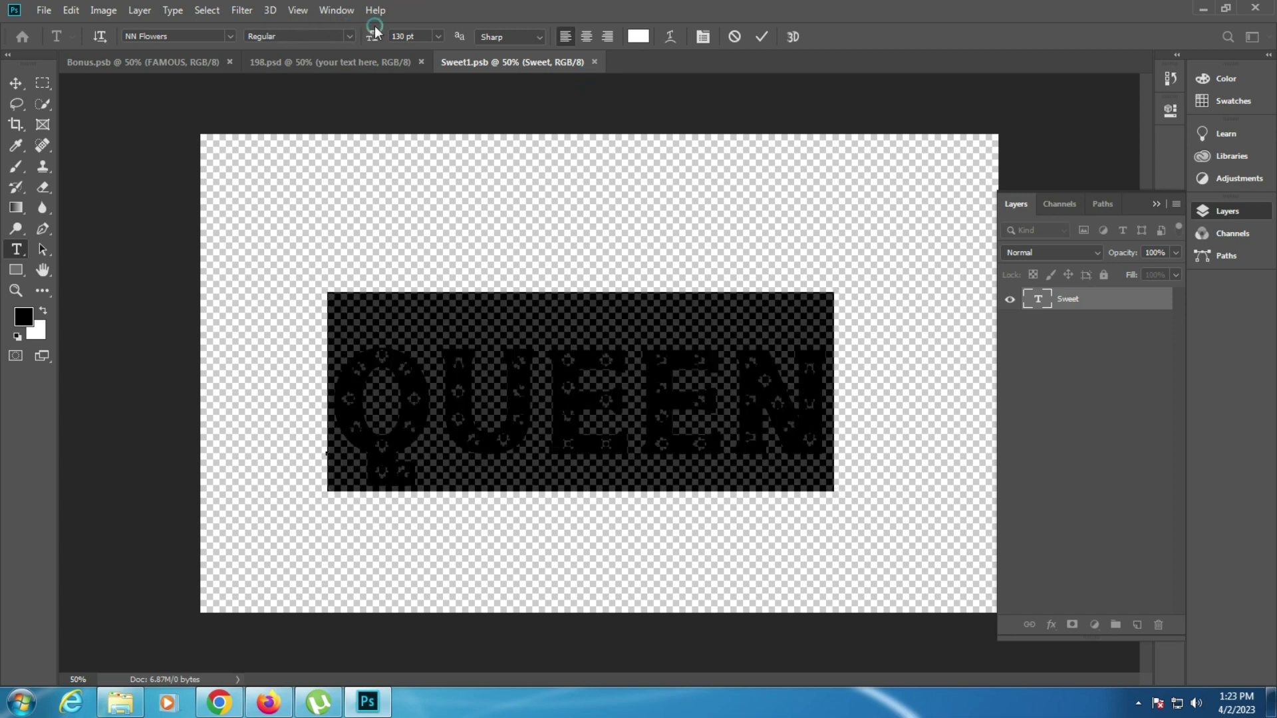
mouse_move(376, 38)
left_mouse_down()
mouse_move(400, 37)
mouse_move(493, 264)
left_mouse_up()
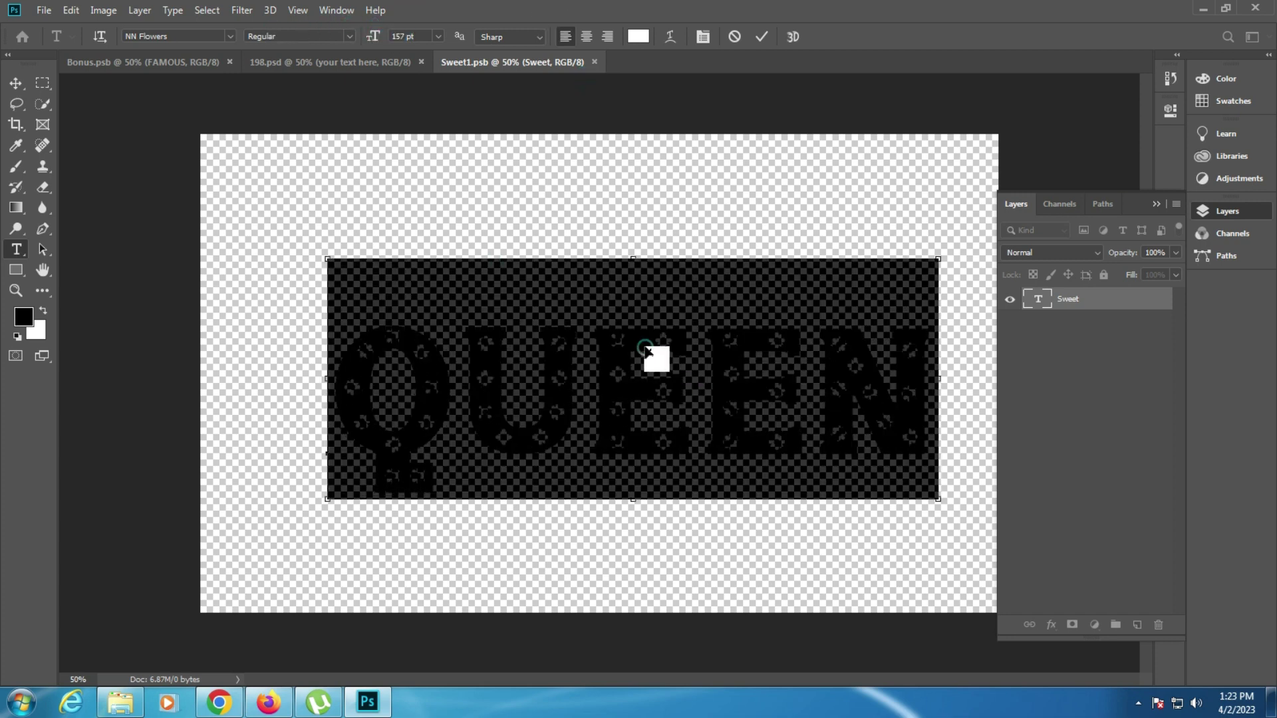
left_click_drag(649, 351, 646, 349)
left_click(761, 39)
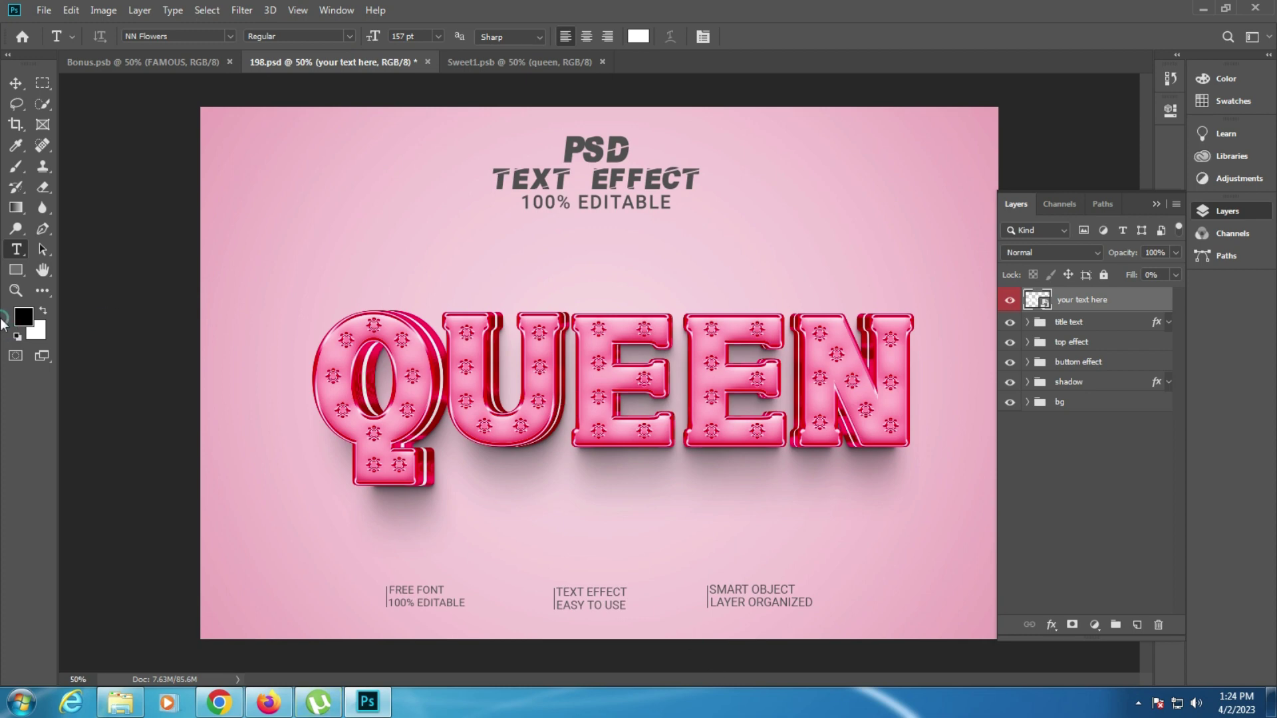
Step: Zoom in on the QUEEN lettering, then fit the image on screen
left_click(20, 291)
left_click(625, 367)
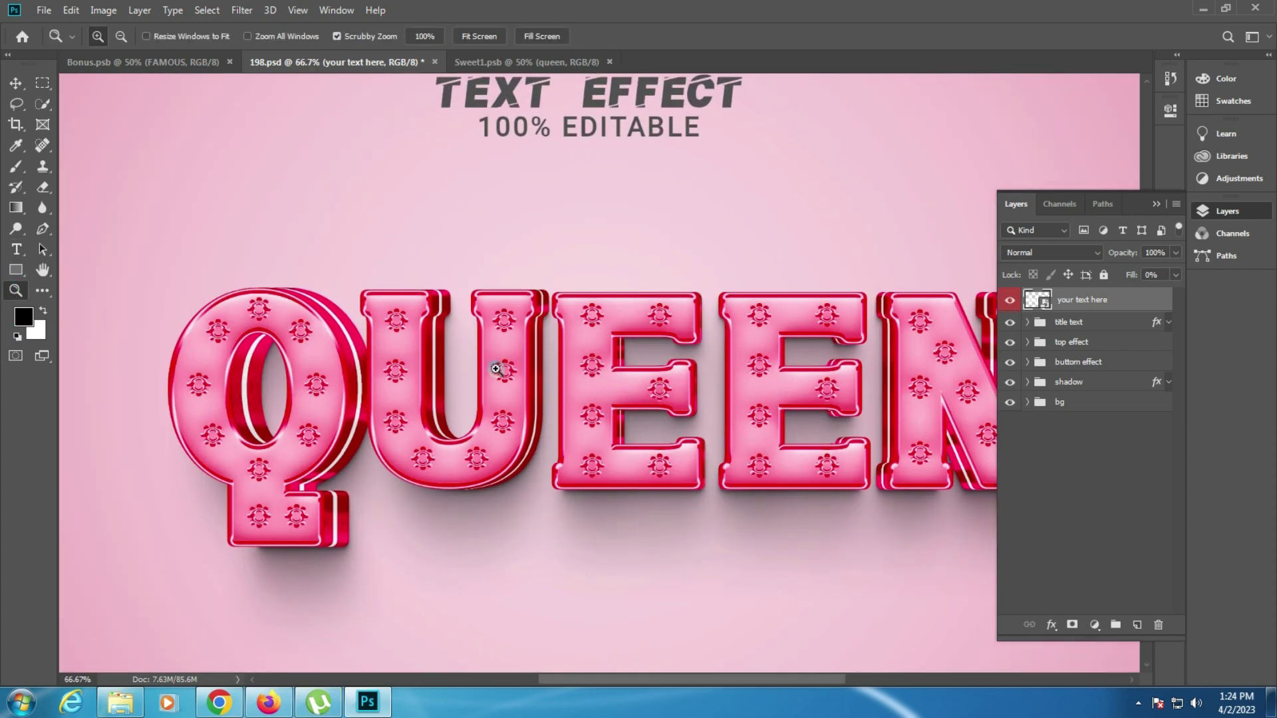
right_click(442, 365)
left_click(444, 365)
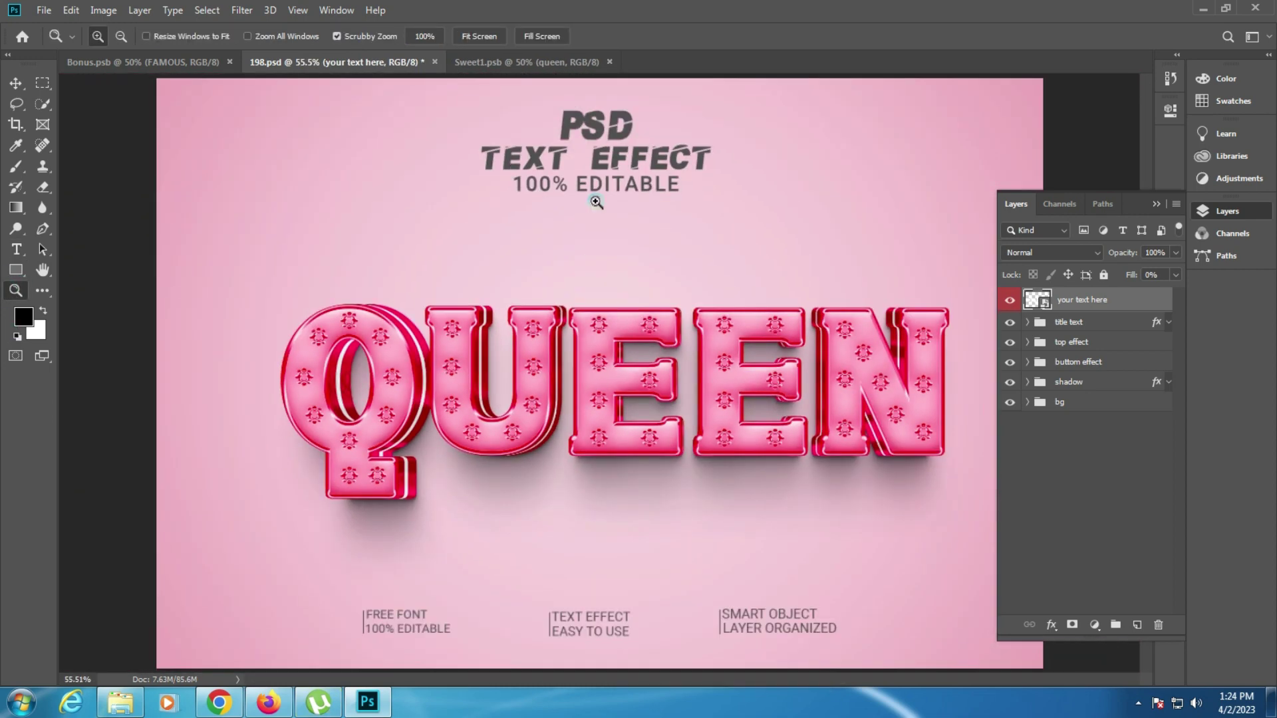
Step: Close 198.psd without saving and the FAMOUS Bonus.psb tab, returning to the templates folder
left_click(434, 62)
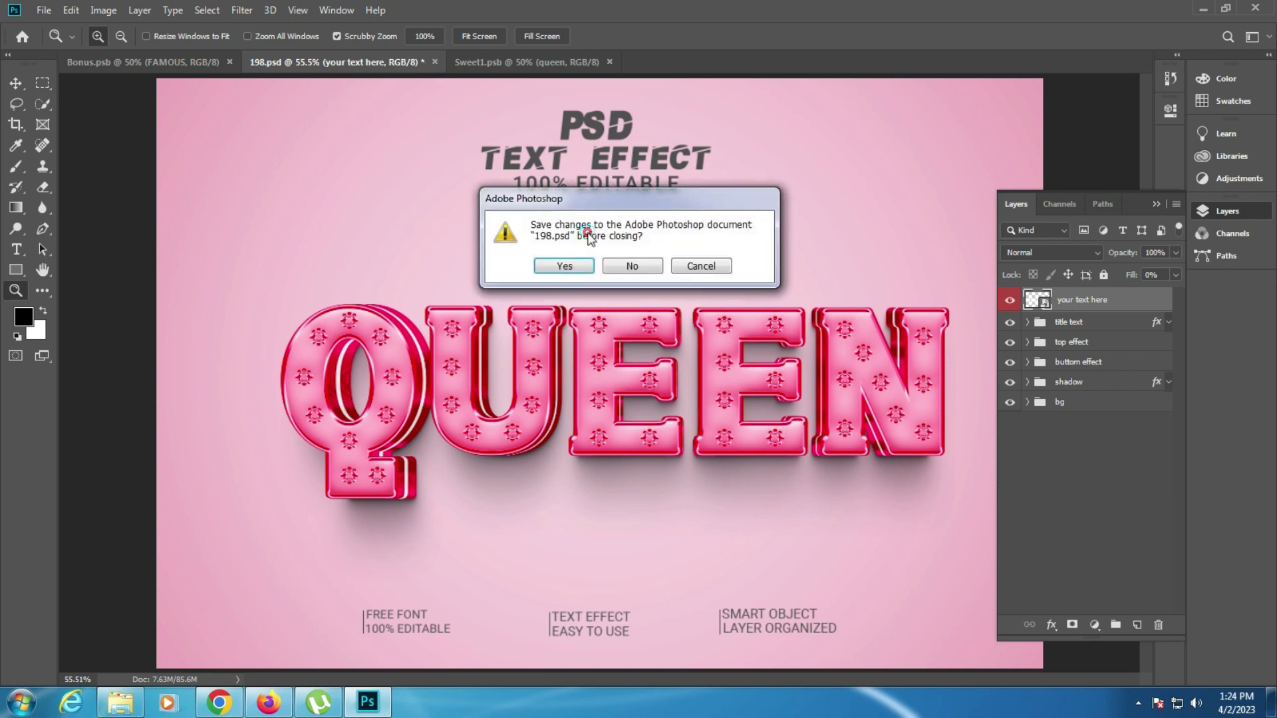
key("n")
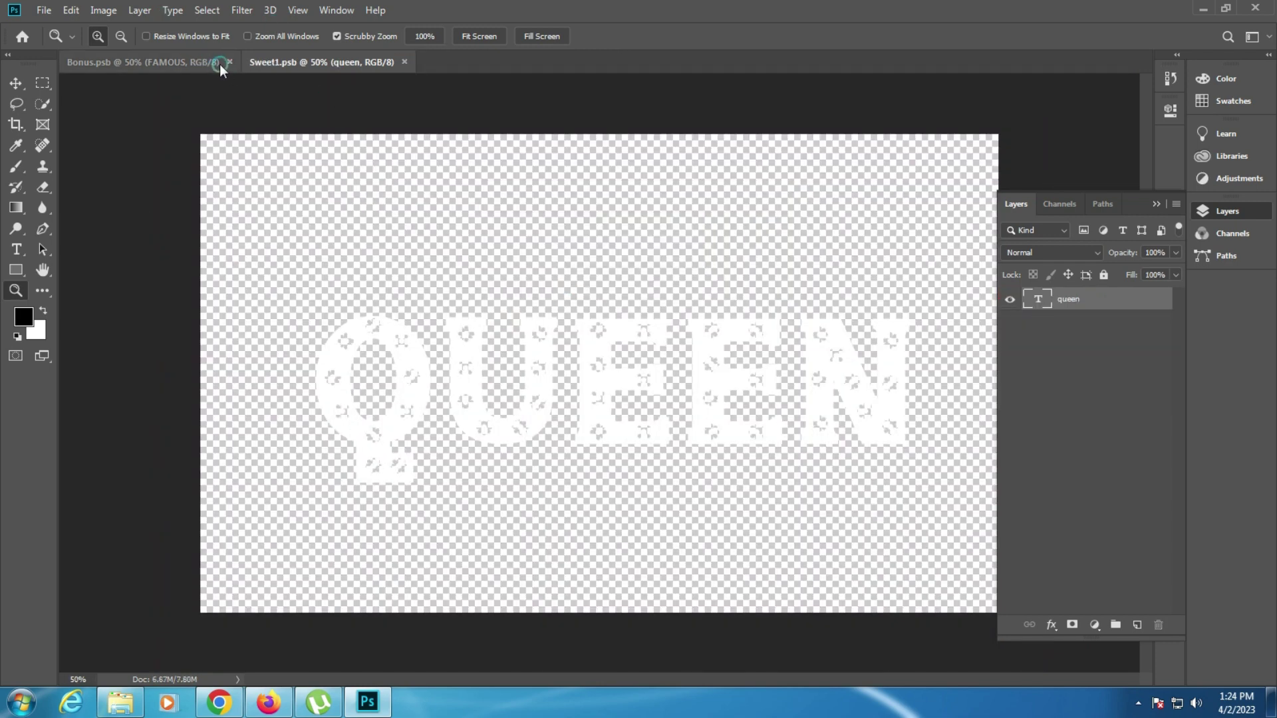
left_click(229, 62)
left_click(121, 702)
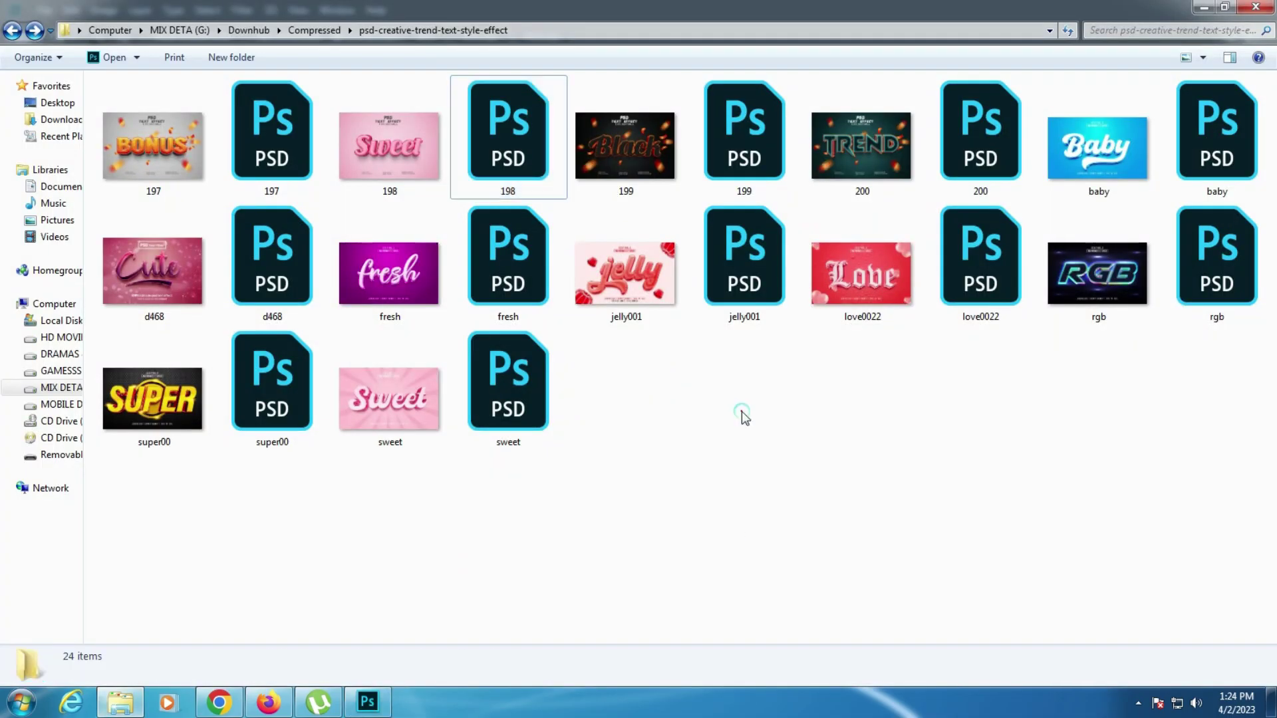
Step: Open 199.psd and its Black3.psb text smart object, cancelling both Missing Fonts warnings
double_click(718, 138)
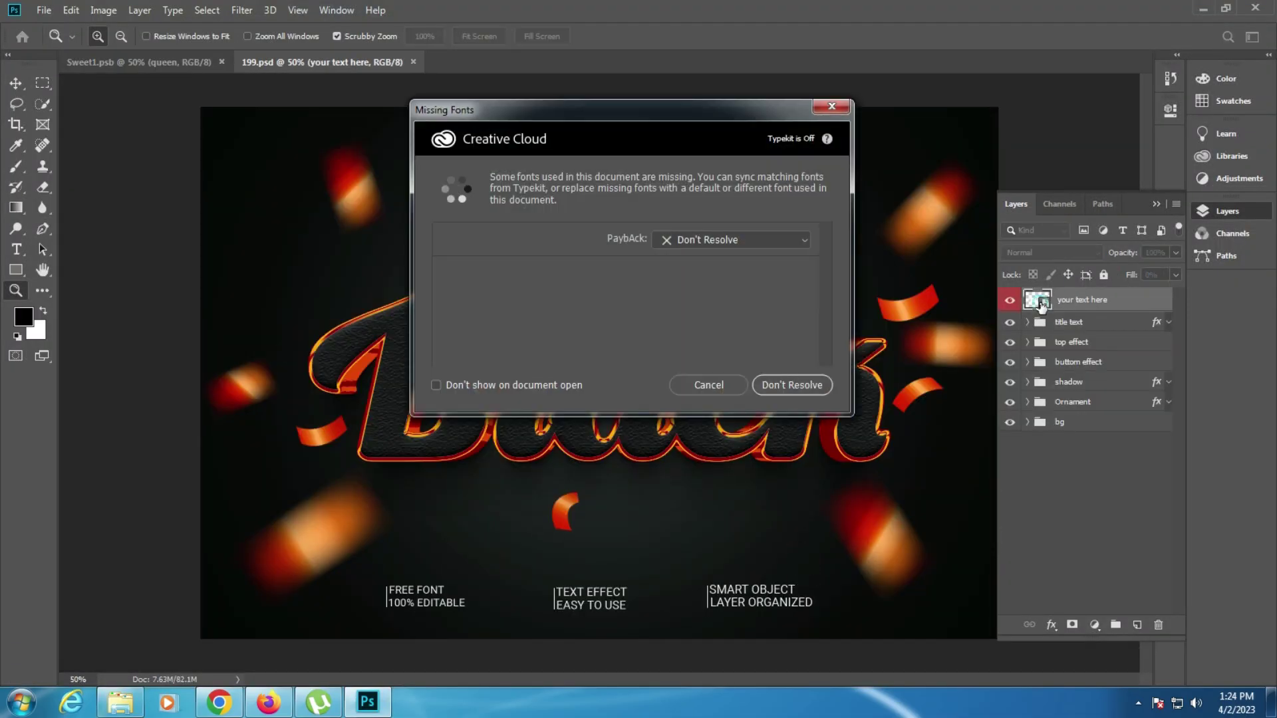
left_click(709, 387)
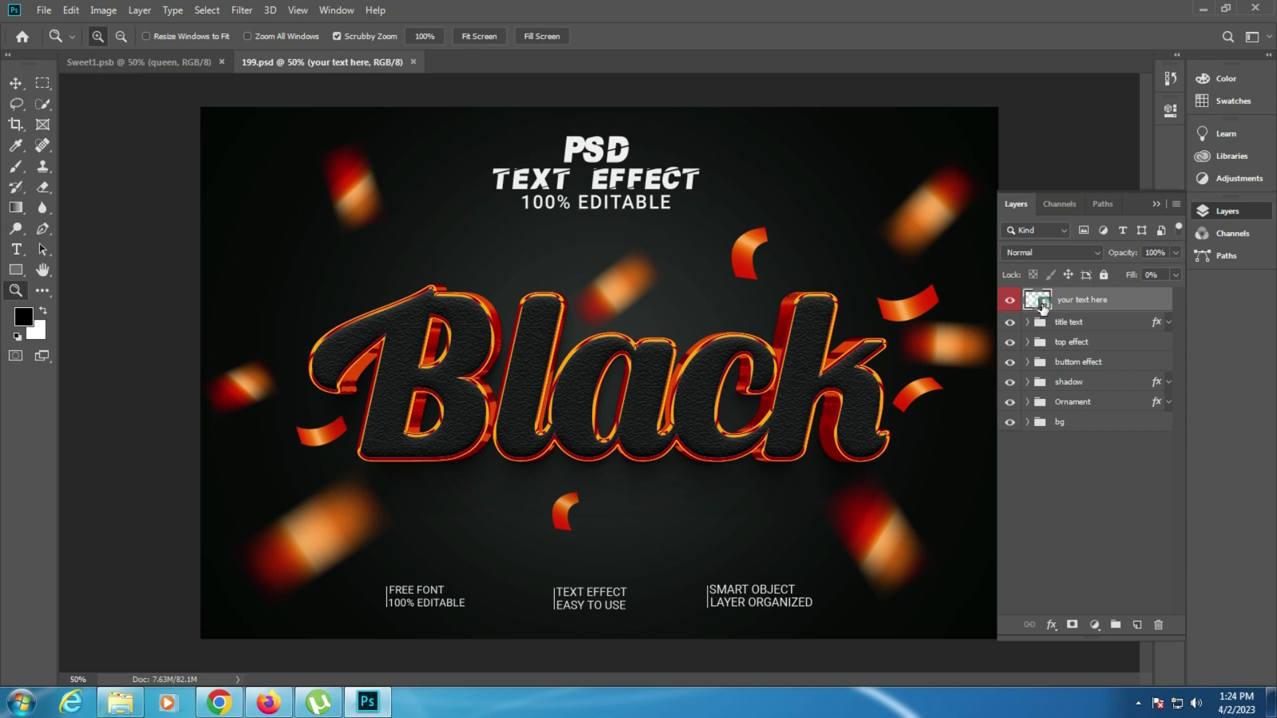
double_click(1037, 300)
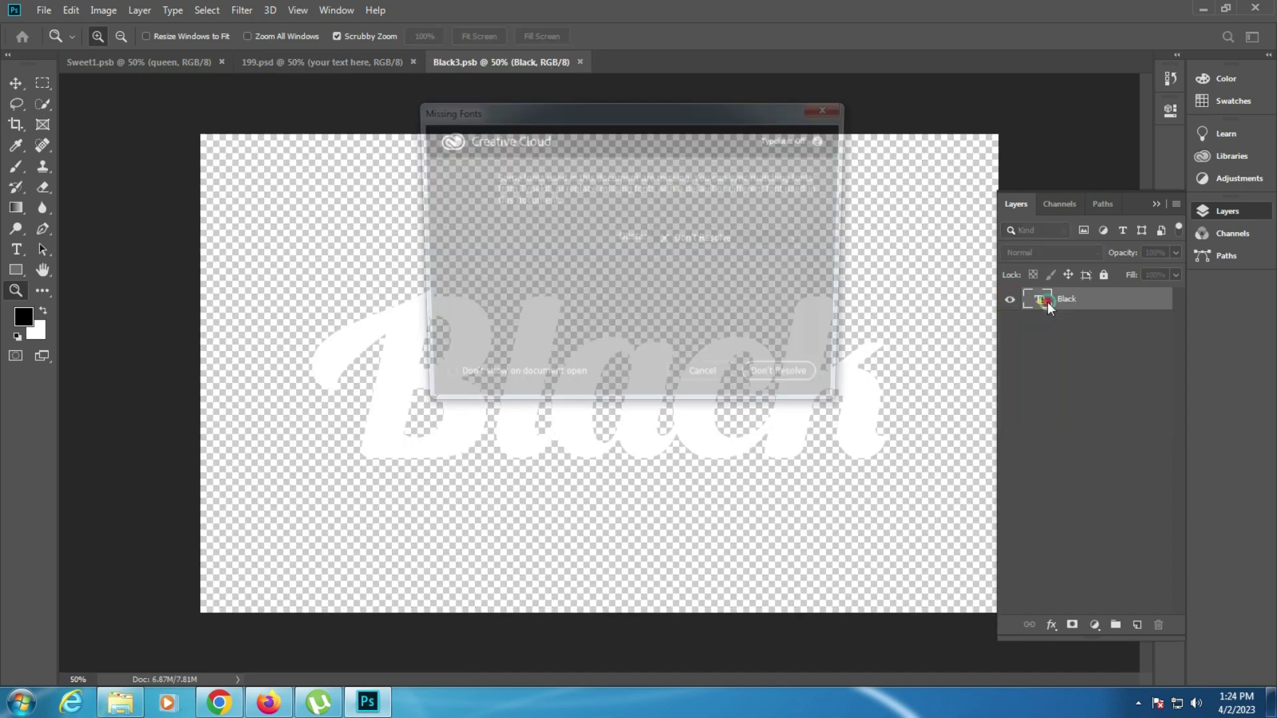
left_click(686, 385)
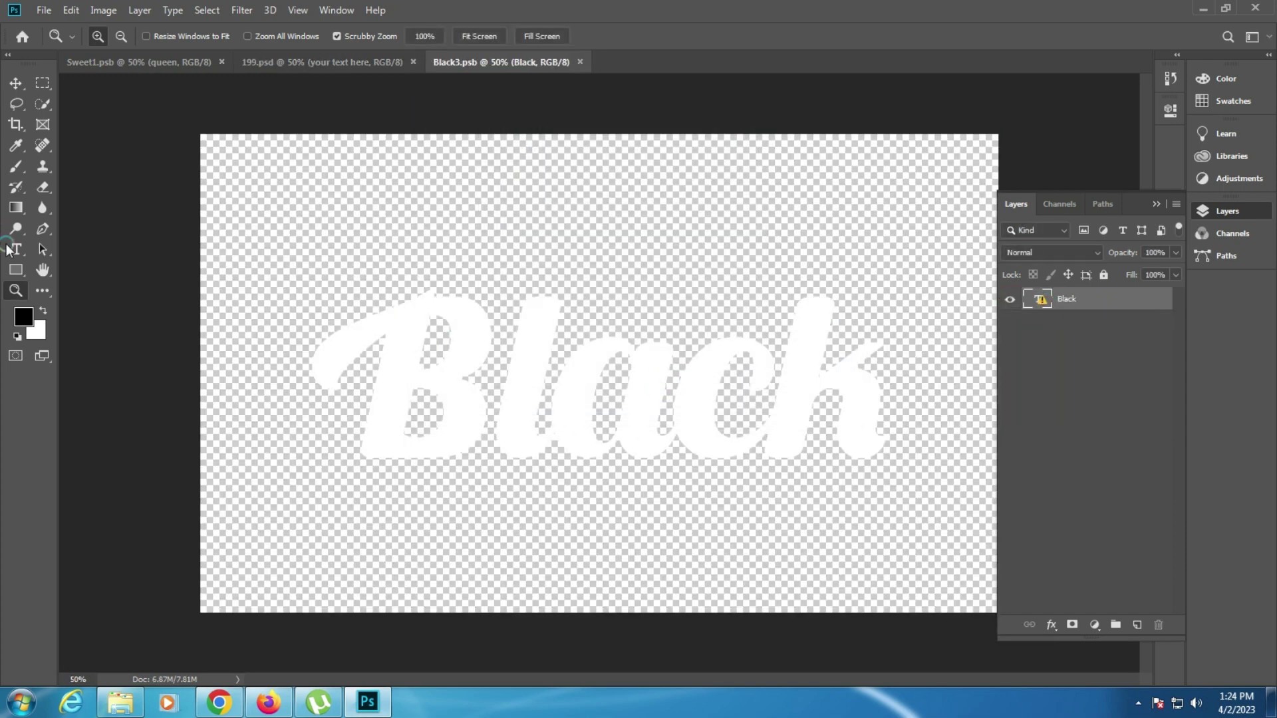
left_click(8, 249)
Step: Replace the Black smart object's text with 'Shakeel'
left_click(428, 336)
key("Return")
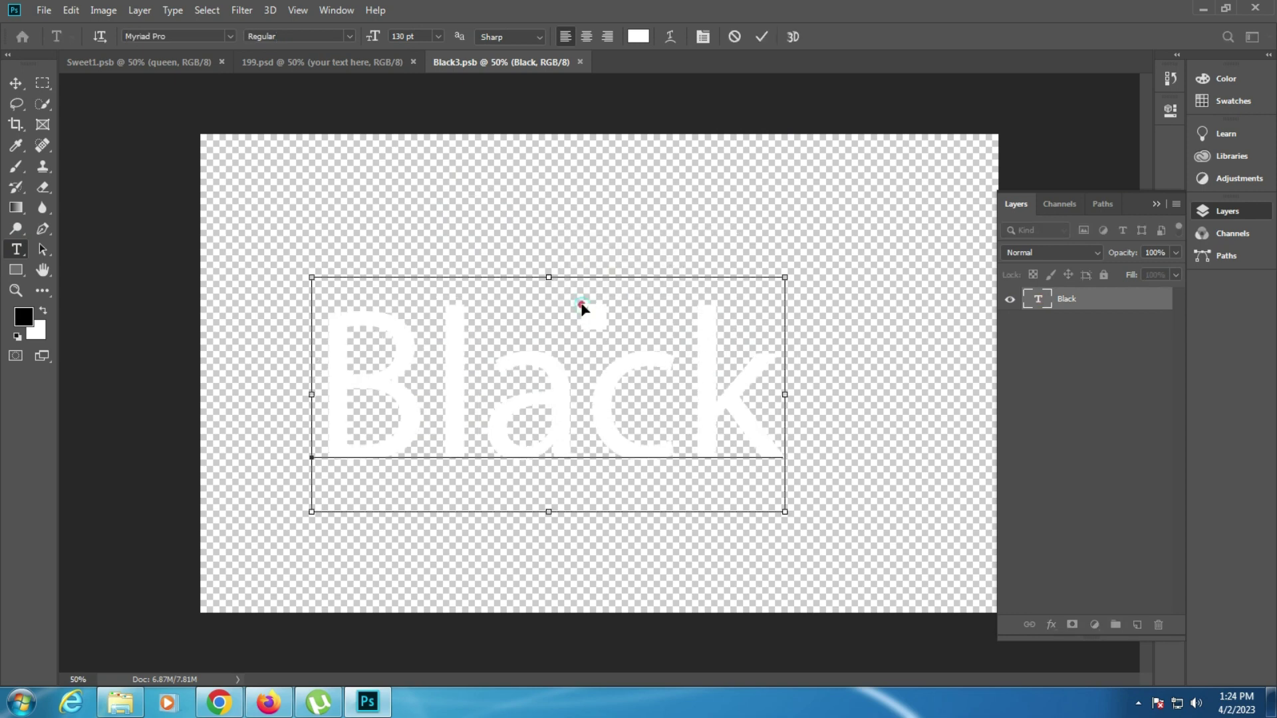
key("ctrl+a")
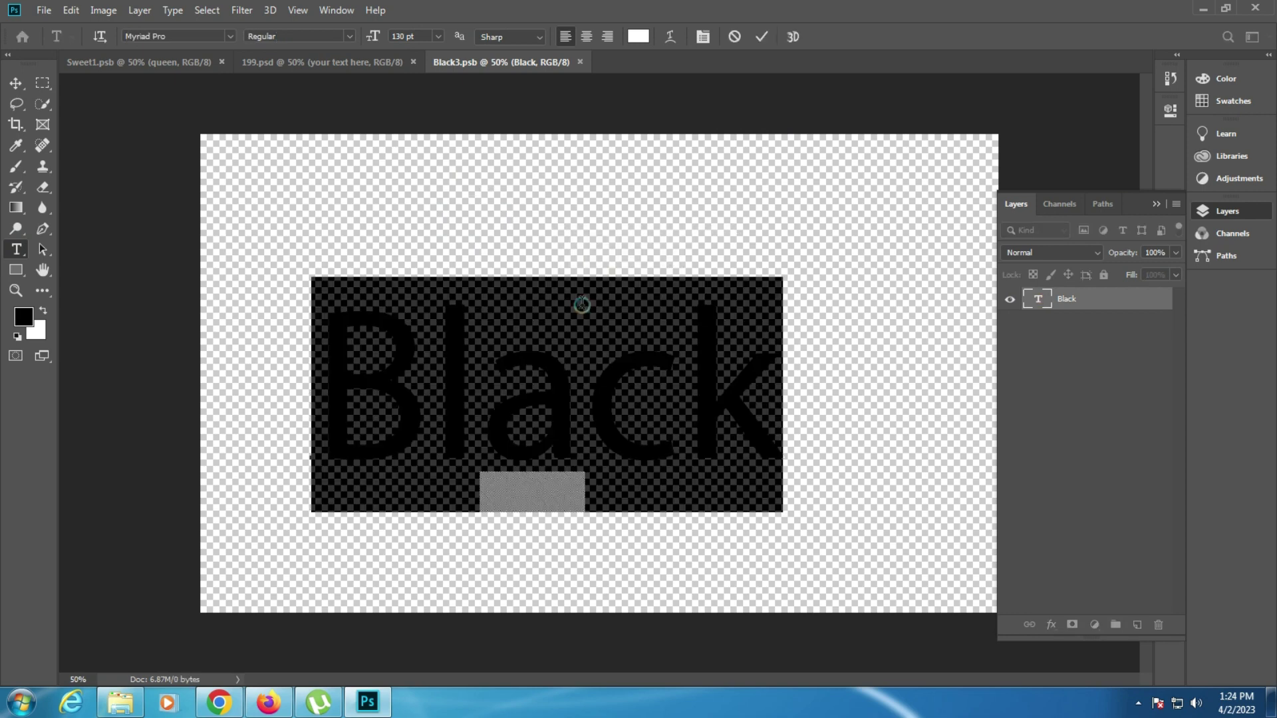
type("Shake")
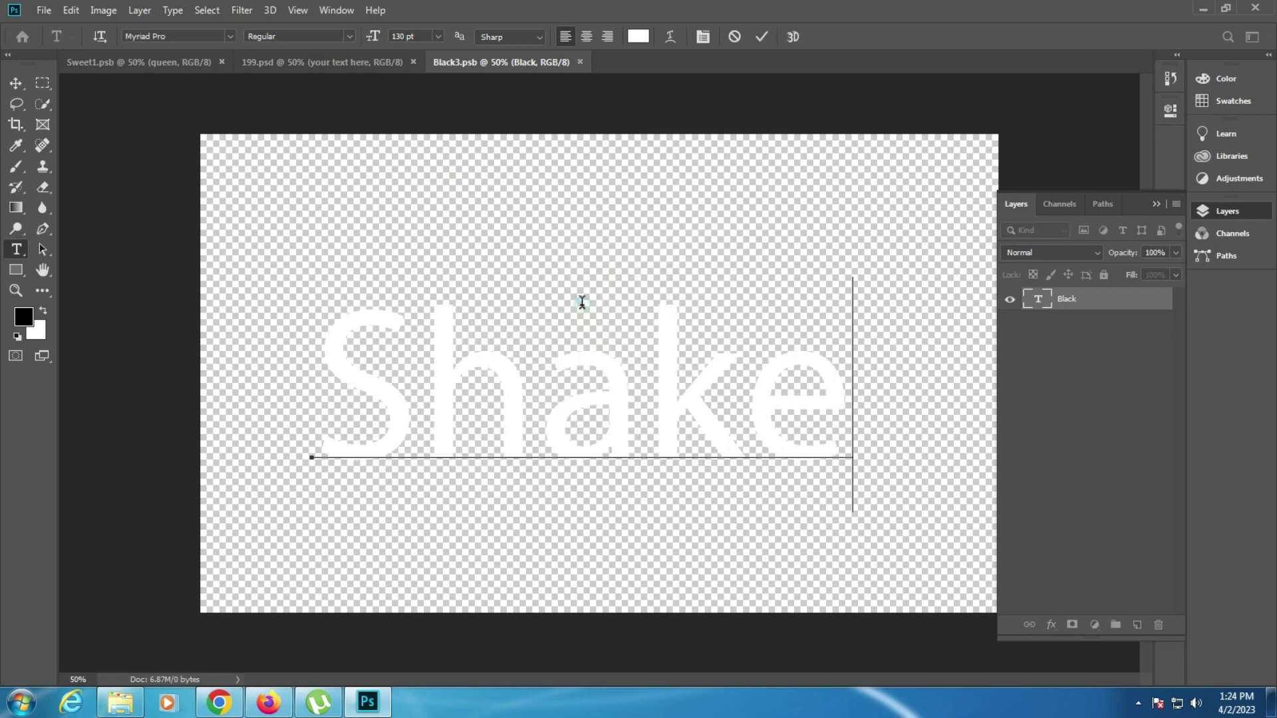
type("el")
Step: Set the Shakeel text to Norwester at 112 pt, commit it, and save the smart object
key("ctrl+a")
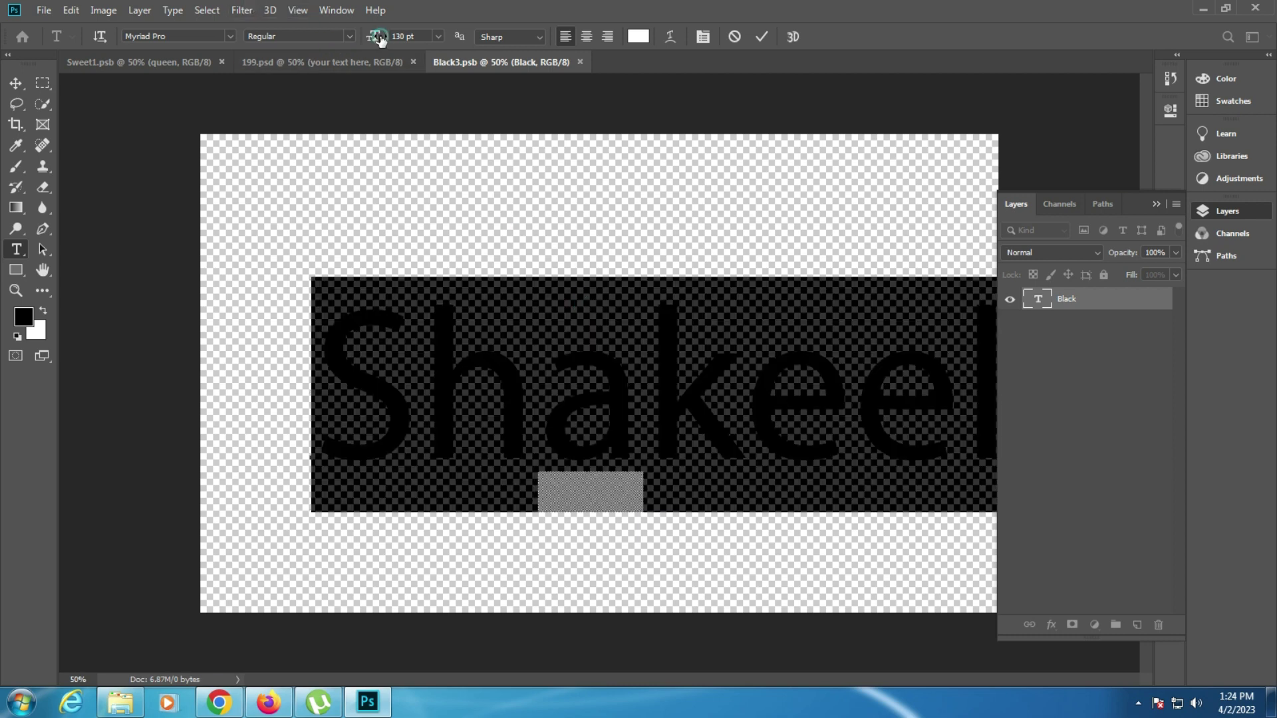
left_click_drag(380, 40, 359, 38)
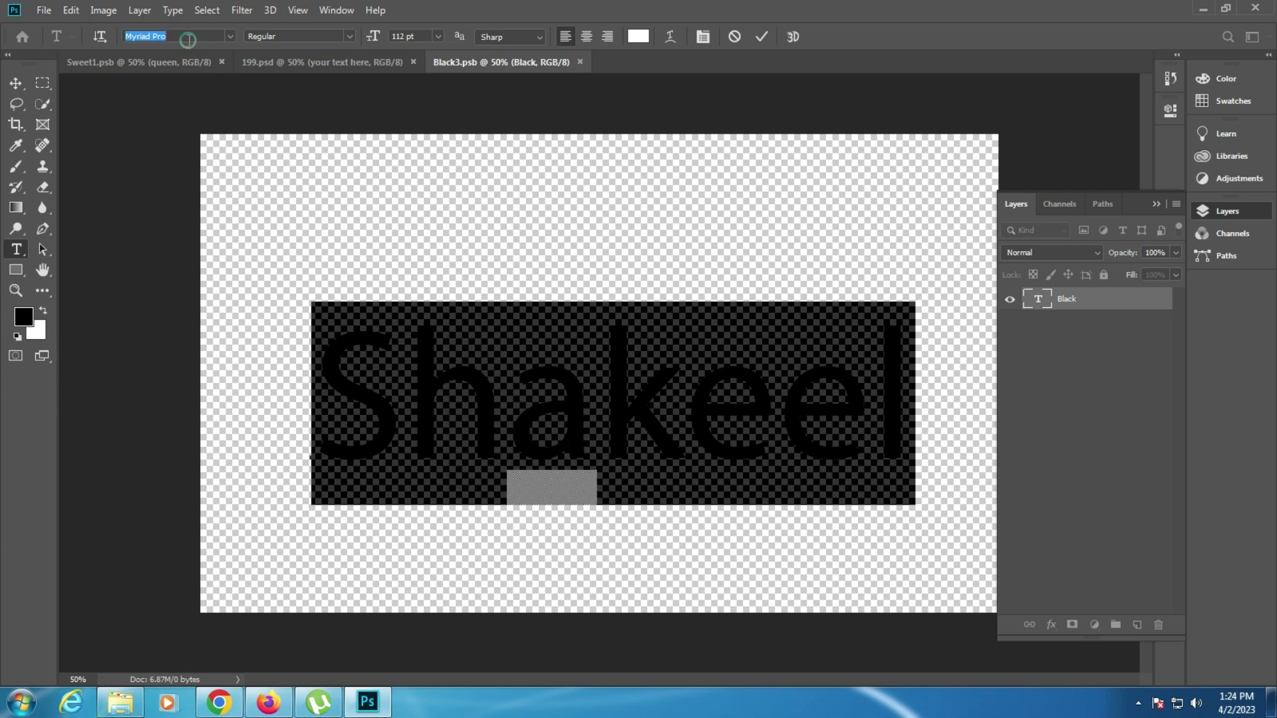
scroll(187, 40, "down", 1)
scroll(189, 39, "down", 1)
scroll(189, 38, "down", 1)
scroll(191, 38, "down", 1)
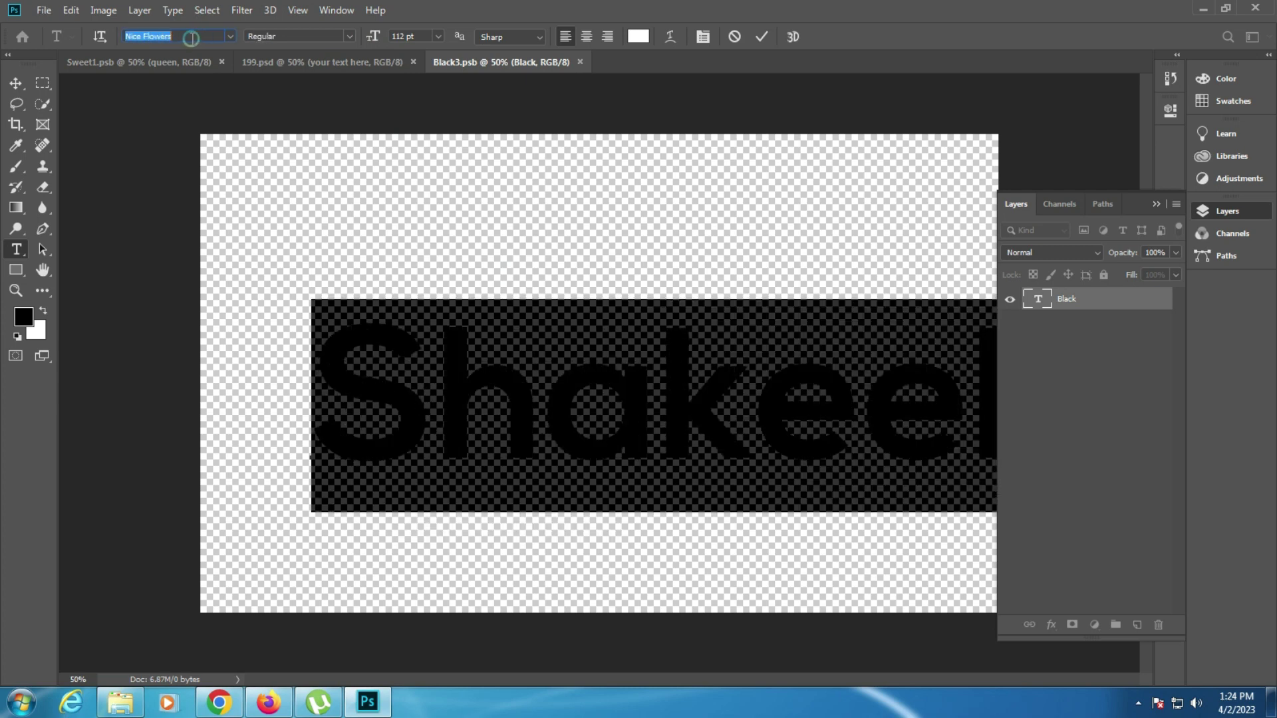
scroll(191, 38, "down", 1)
scroll(191, 38, "down", 1)
scroll(191, 38, "down", 1)
scroll(191, 38, "down", 1)
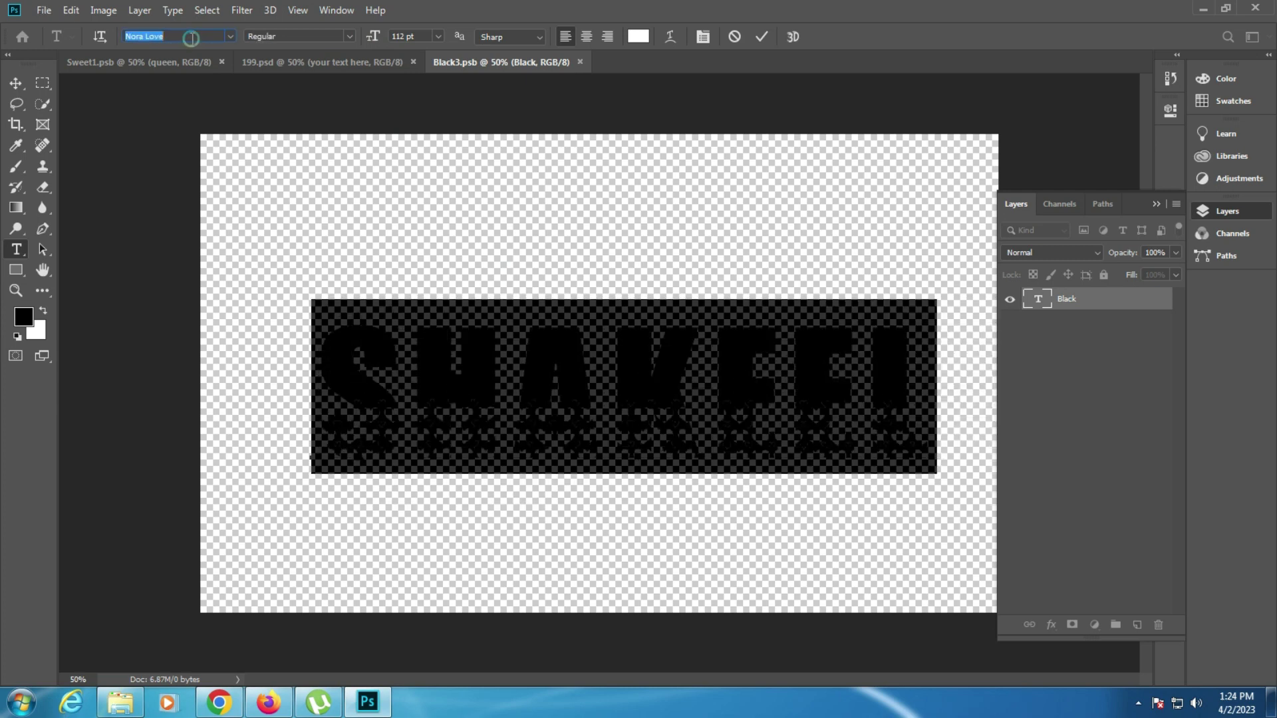
scroll(191, 38, "down", 1)
scroll(191, 38, "down", 1)
scroll(191, 38, "down", 1)
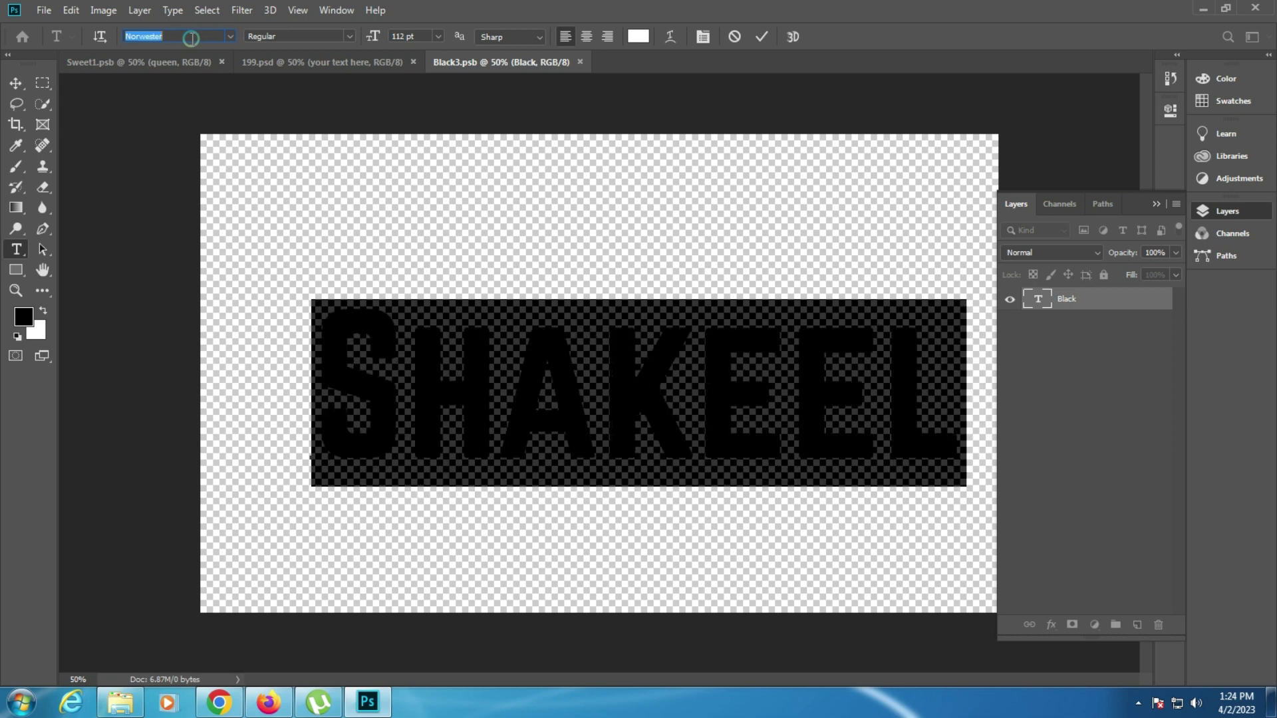
left_click(326, 218)
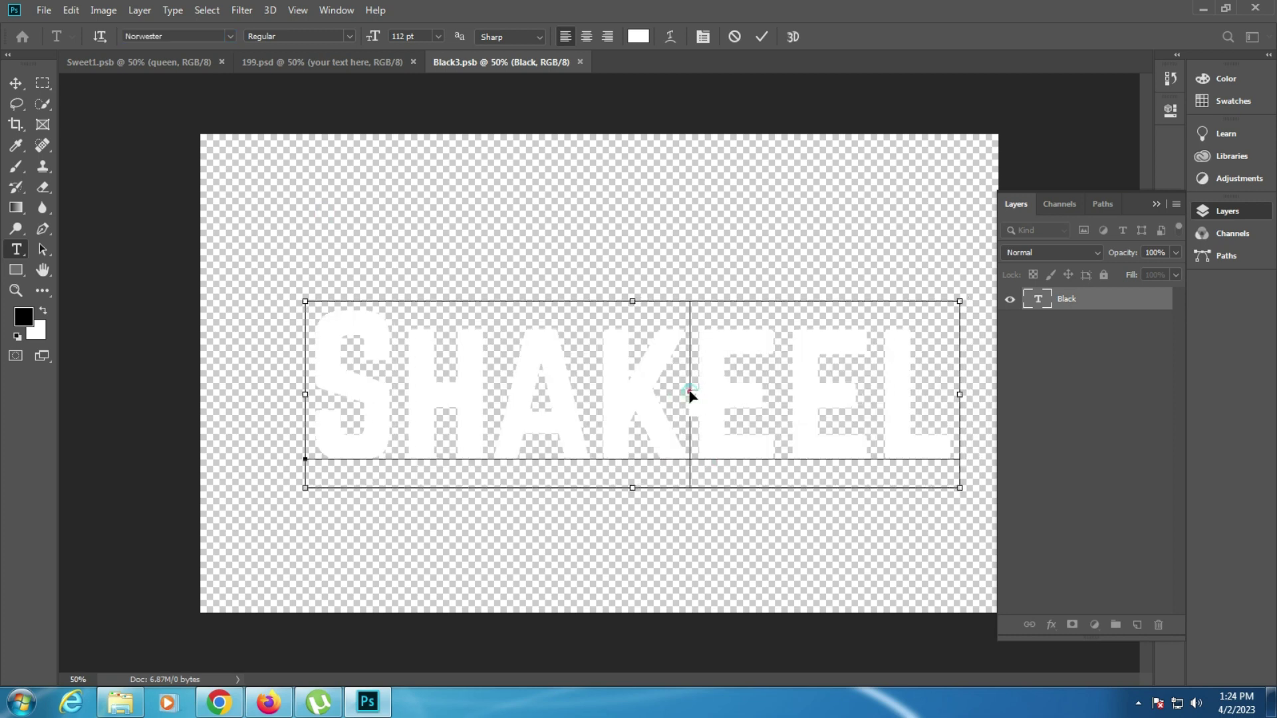
key("ctrl+s")
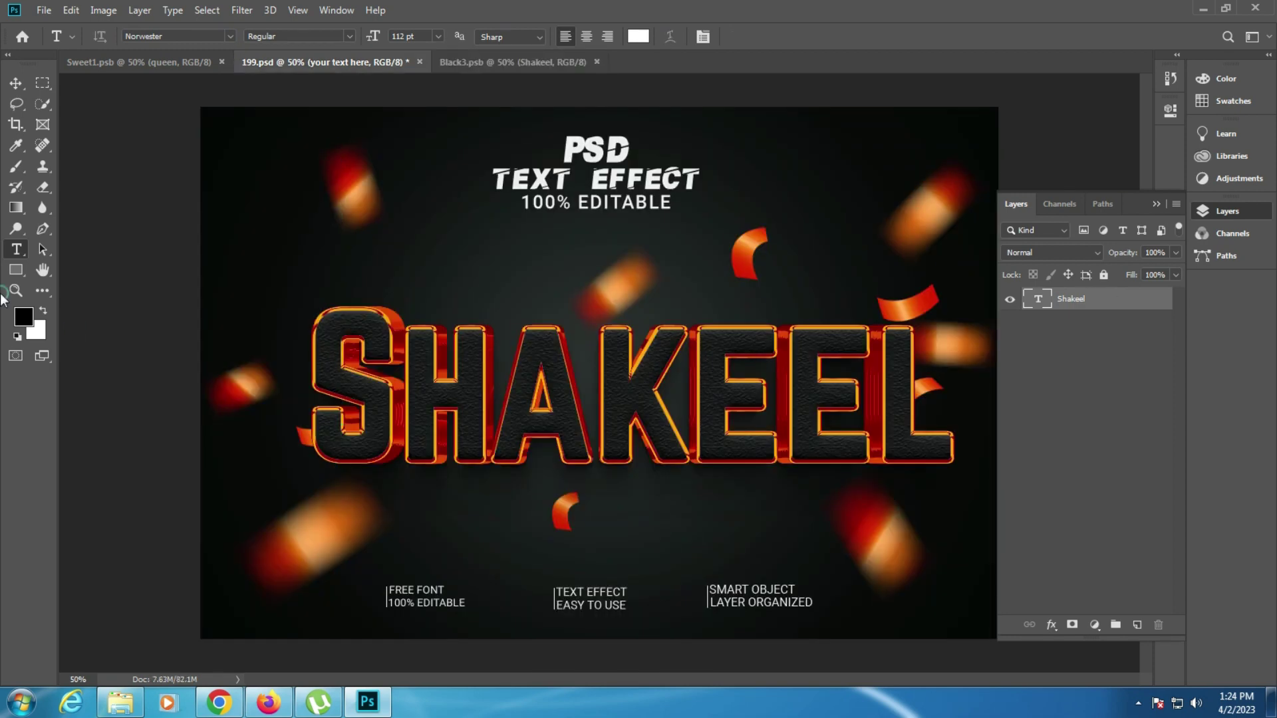
Step: Zoom in to inspect the Shakeel effect, fit it to screen, then close 199.psd without saving
left_click(16, 291)
left_click(765, 424)
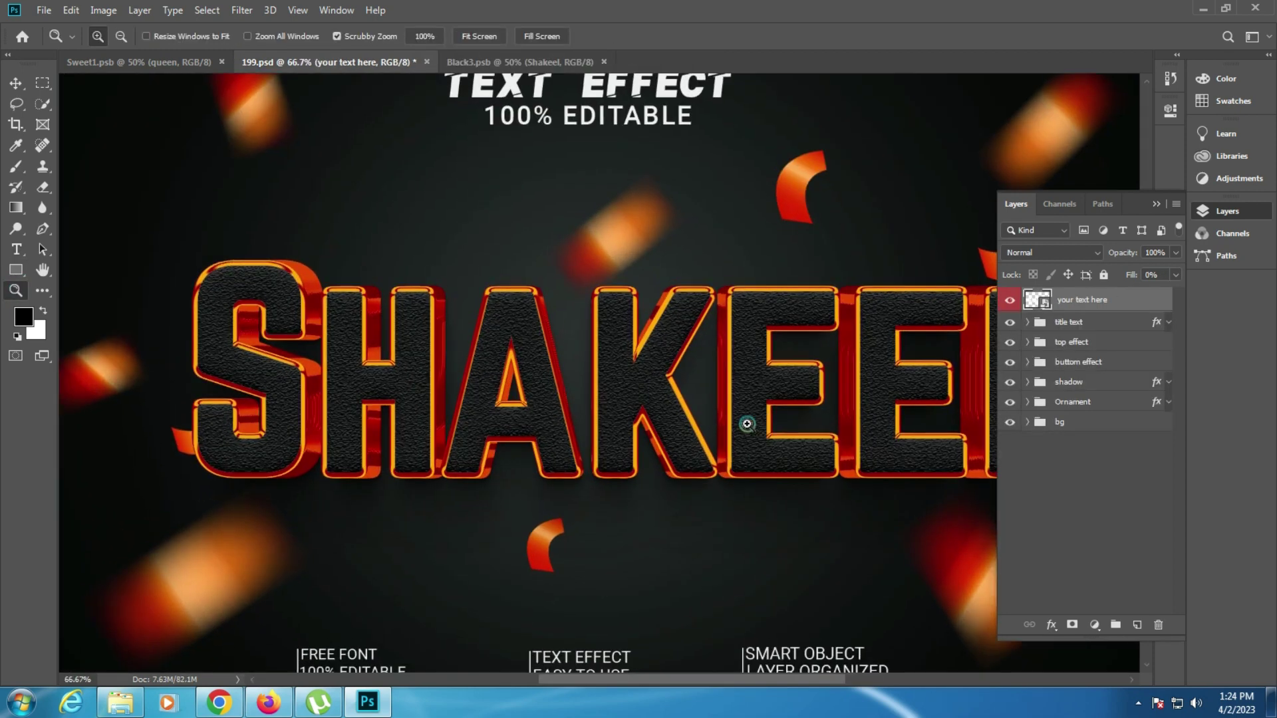
right_click(502, 386)
left_click(525, 391)
left_click(519, 388)
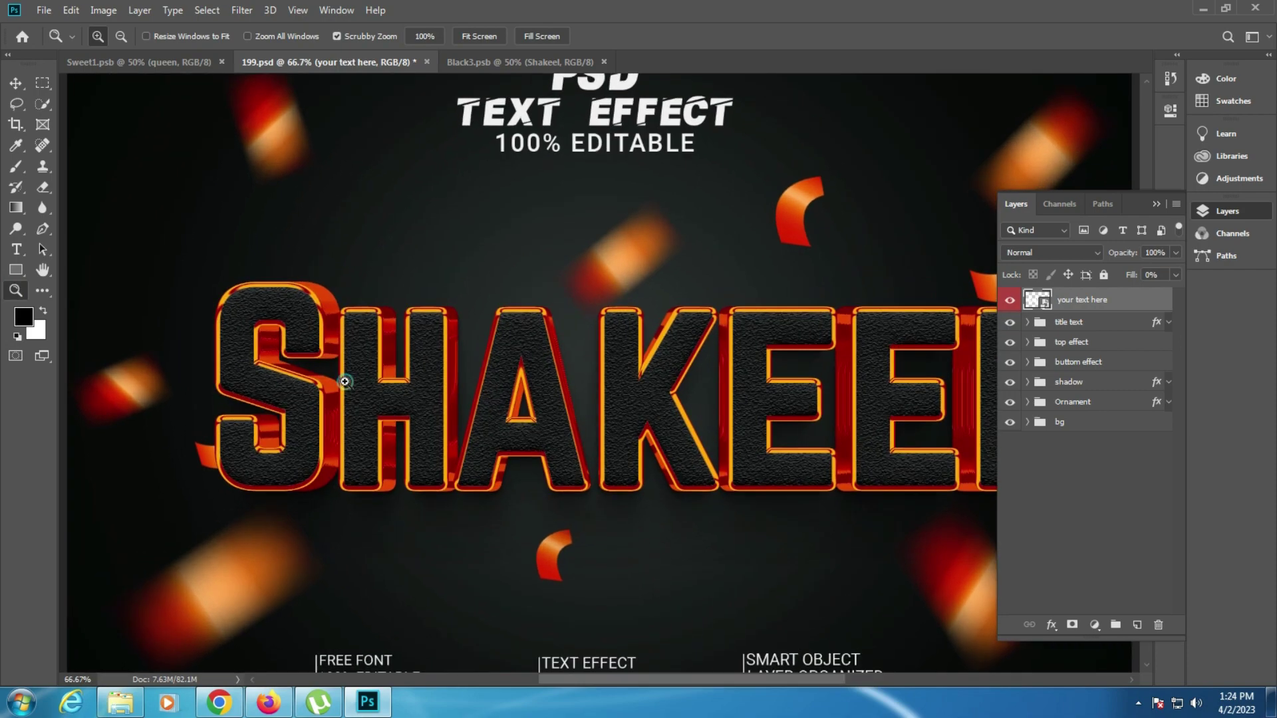
right_click(243, 355)
left_click(266, 364)
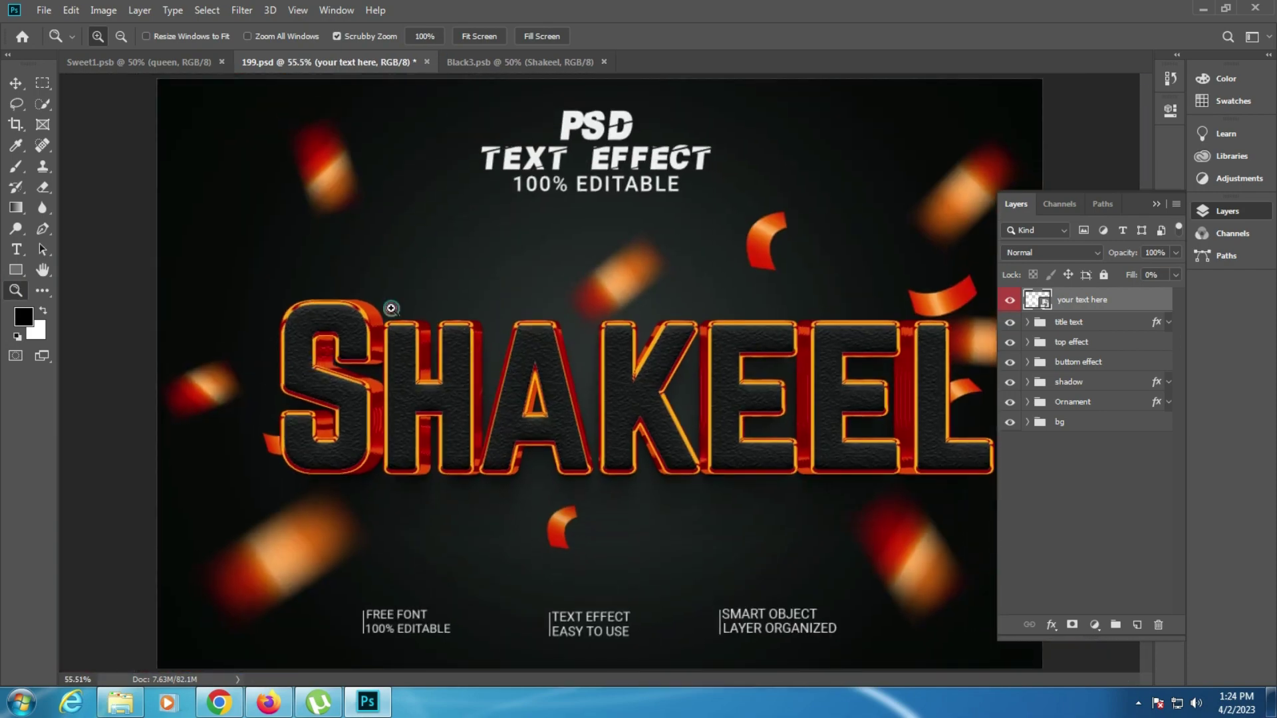
left_click(427, 62)
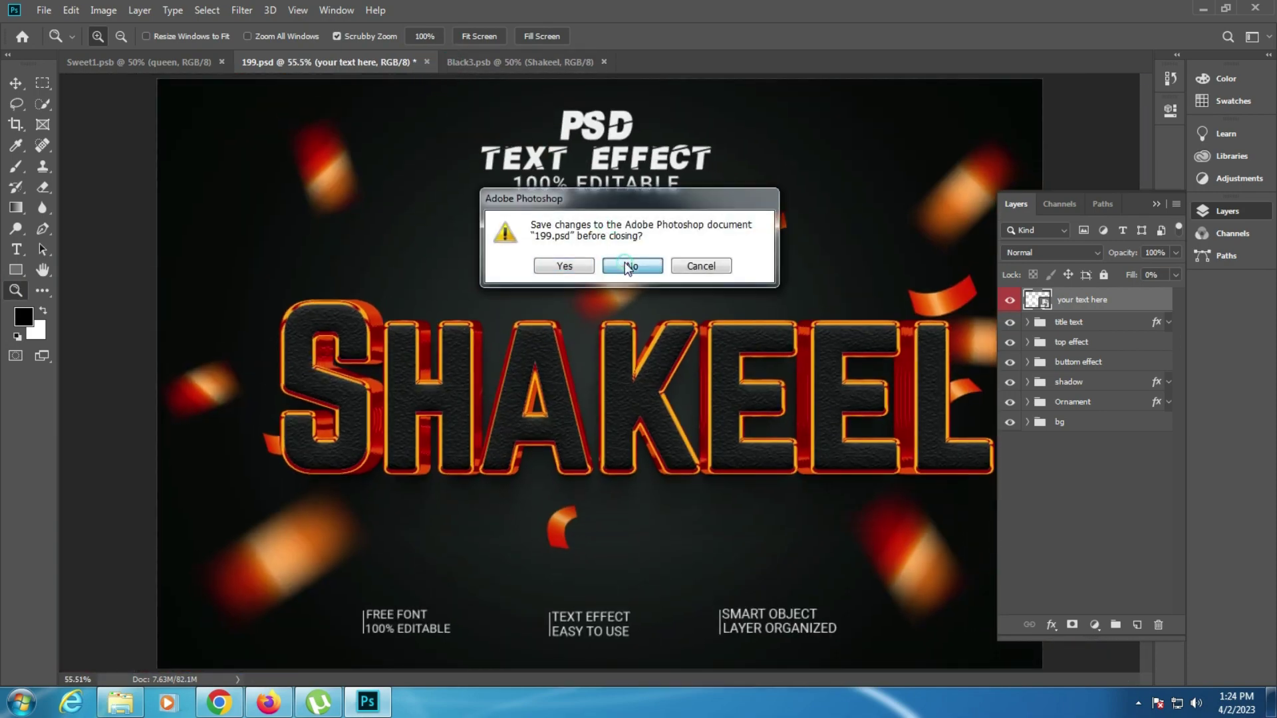
left_click(629, 266)
Step: Open 200.psd from the templates folder without resolving fonts, then open its Trend smart object
left_click(121, 703)
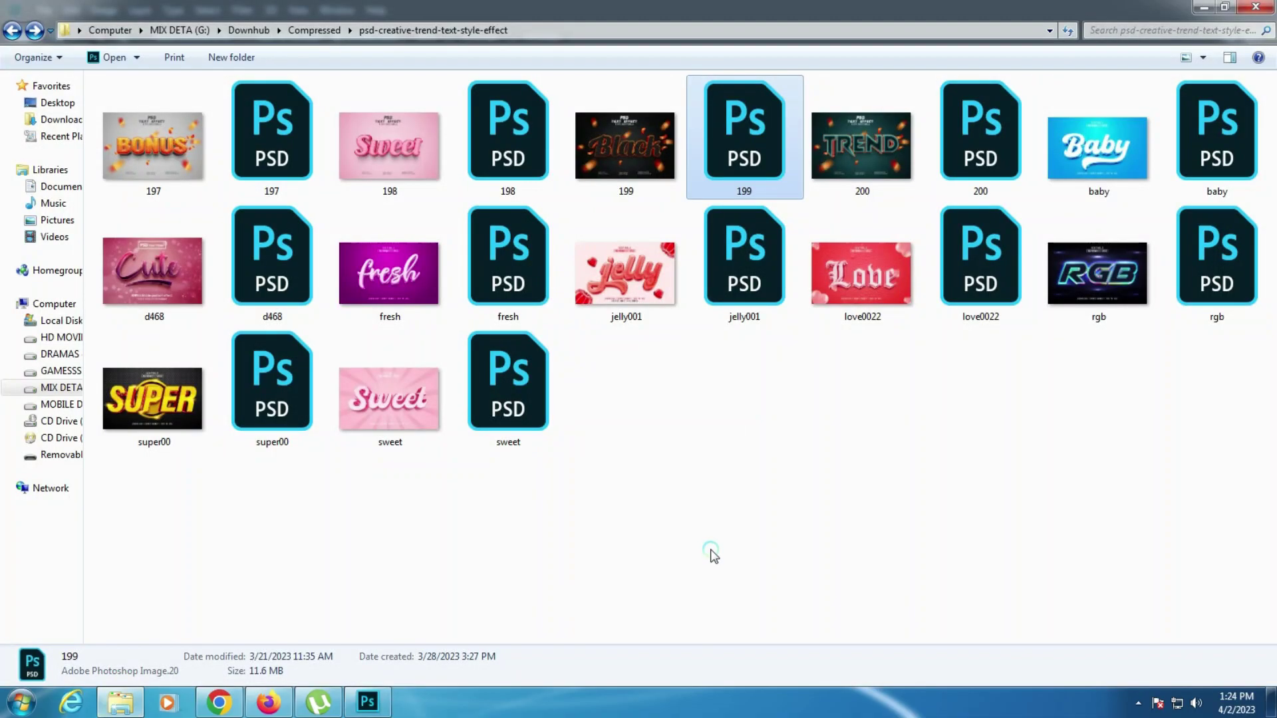
left_click(862, 146)
double_click(991, 150)
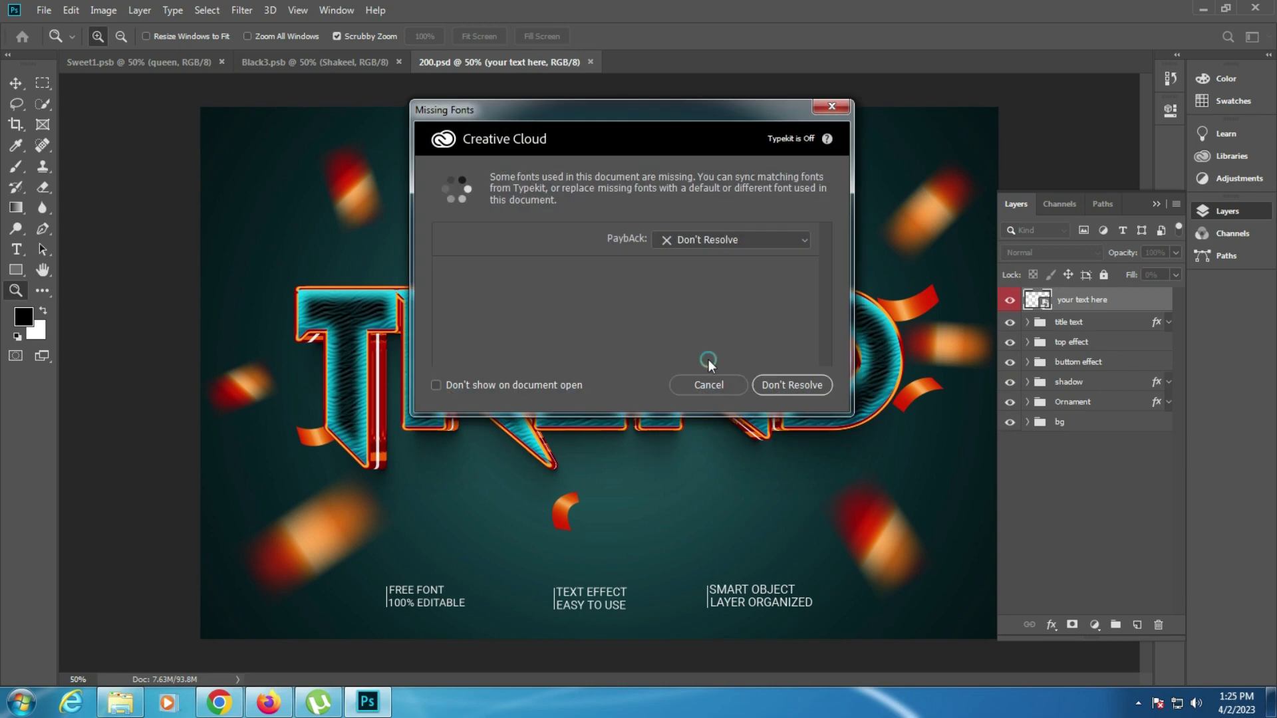
left_click(717, 382)
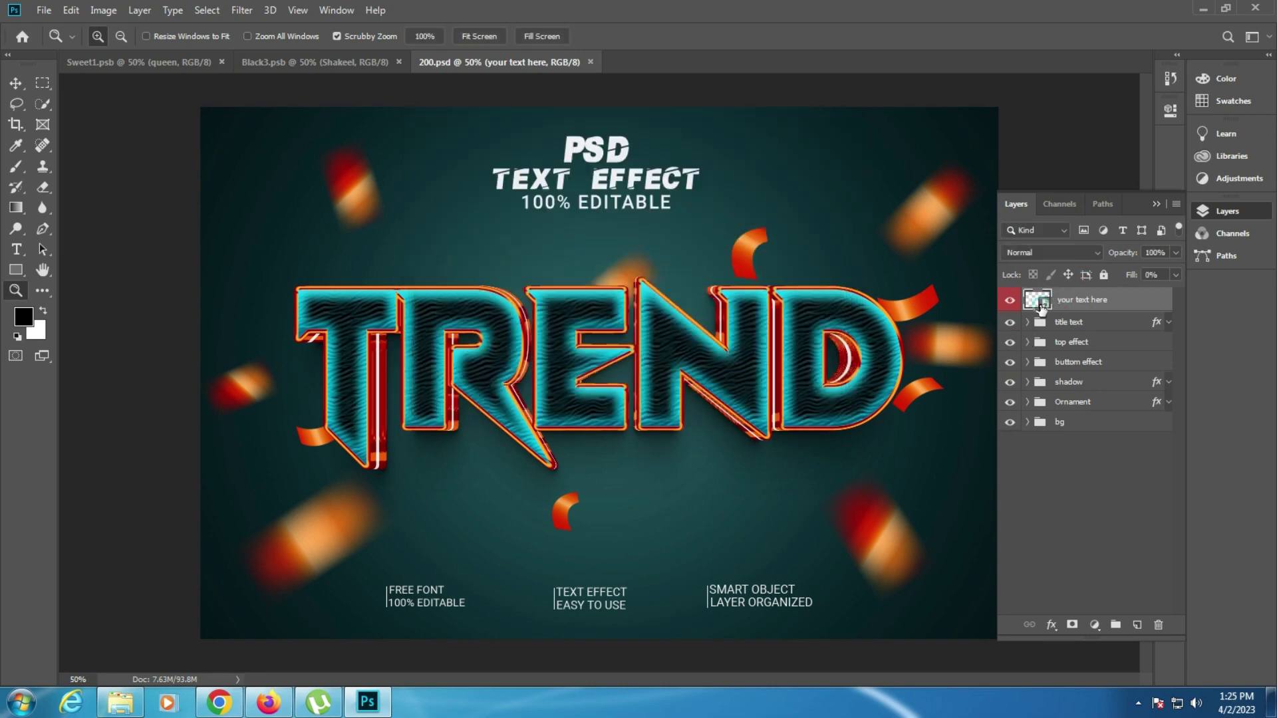
double_click(1040, 301)
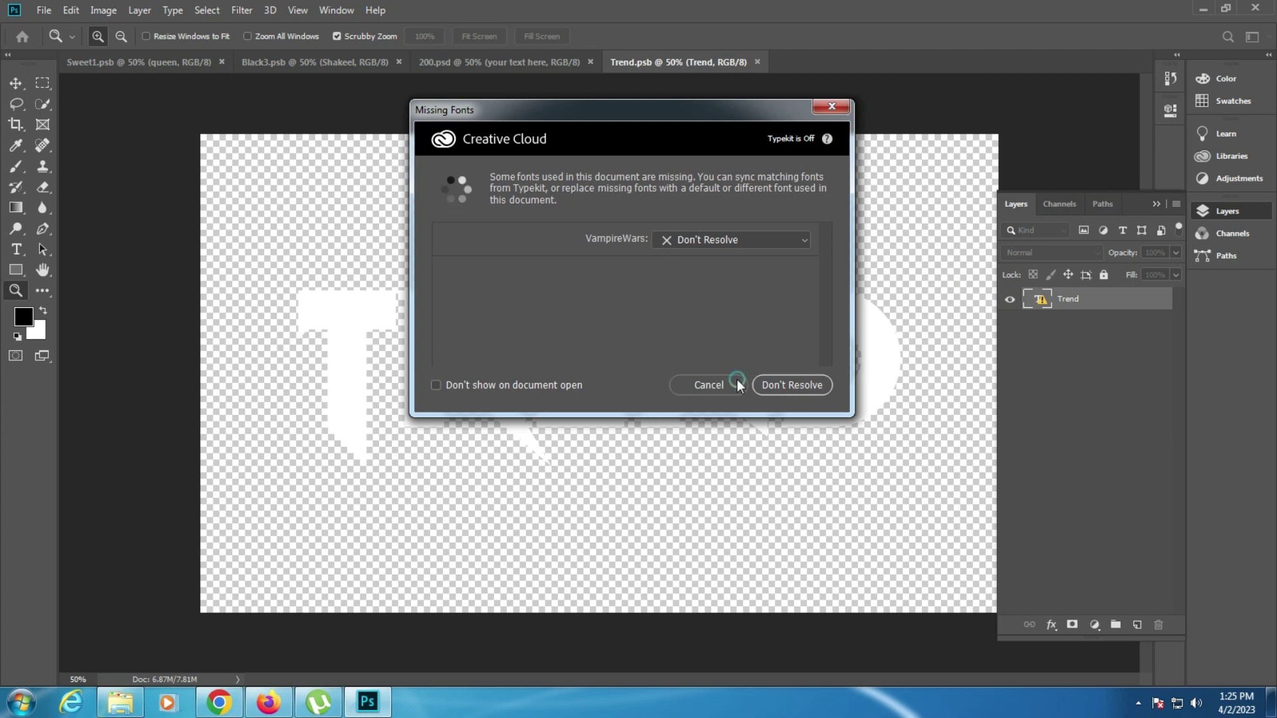
Step: Replace the TREND placeholder text with 'Azhar', accepting font substitution
left_click(737, 384)
left_click(16, 250)
left_click(507, 384)
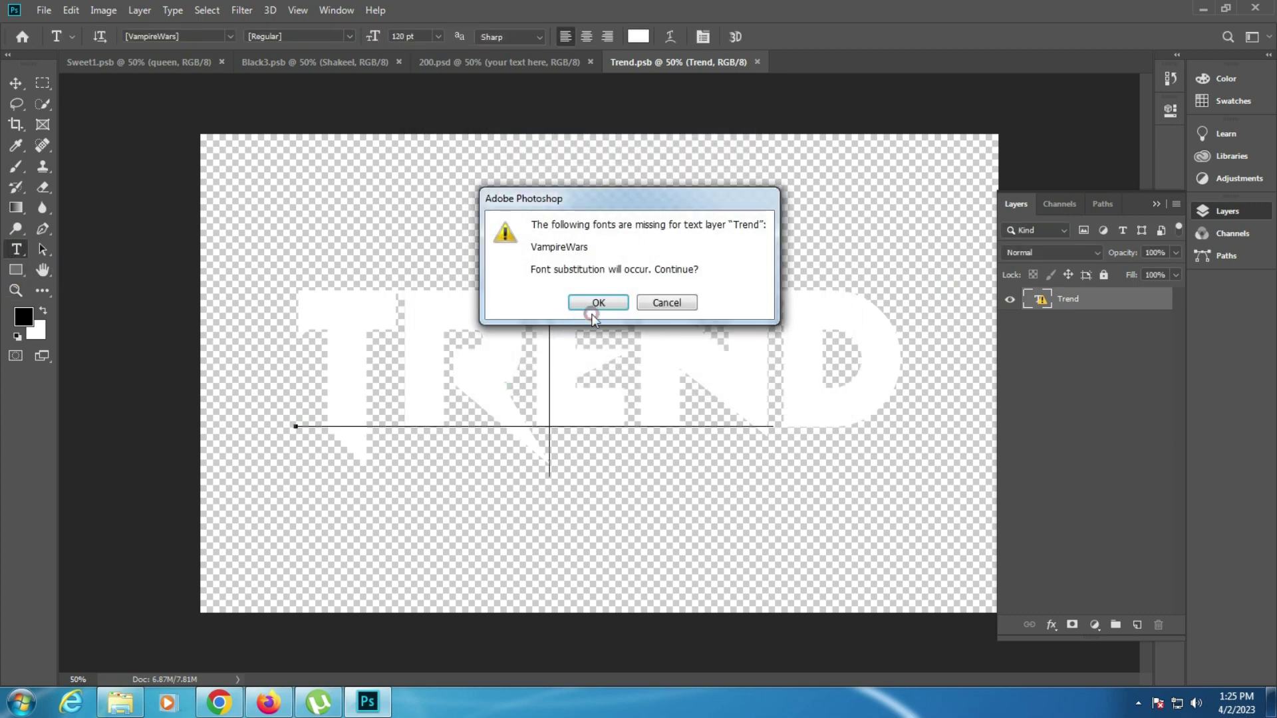
left_click(594, 316)
type("A")
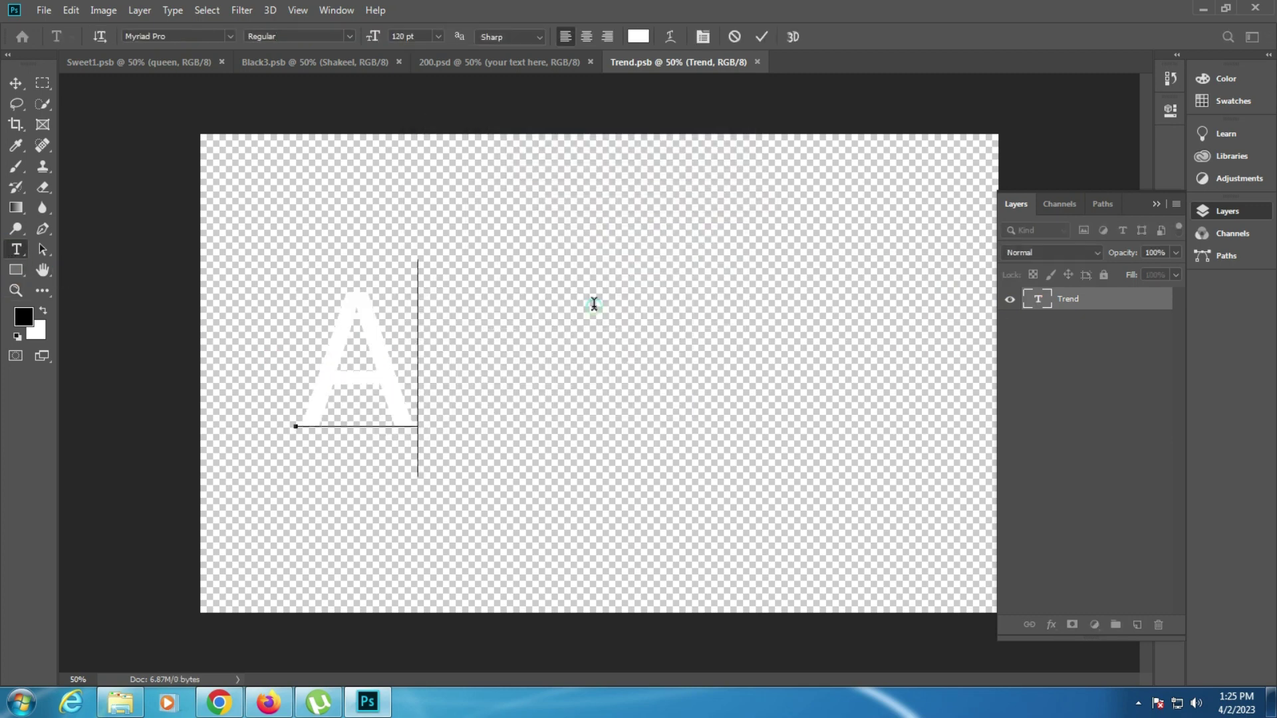
type("zhar")
Step: Try several fonts on the Azhar text and settle on October Bright
key("ctrl+a")
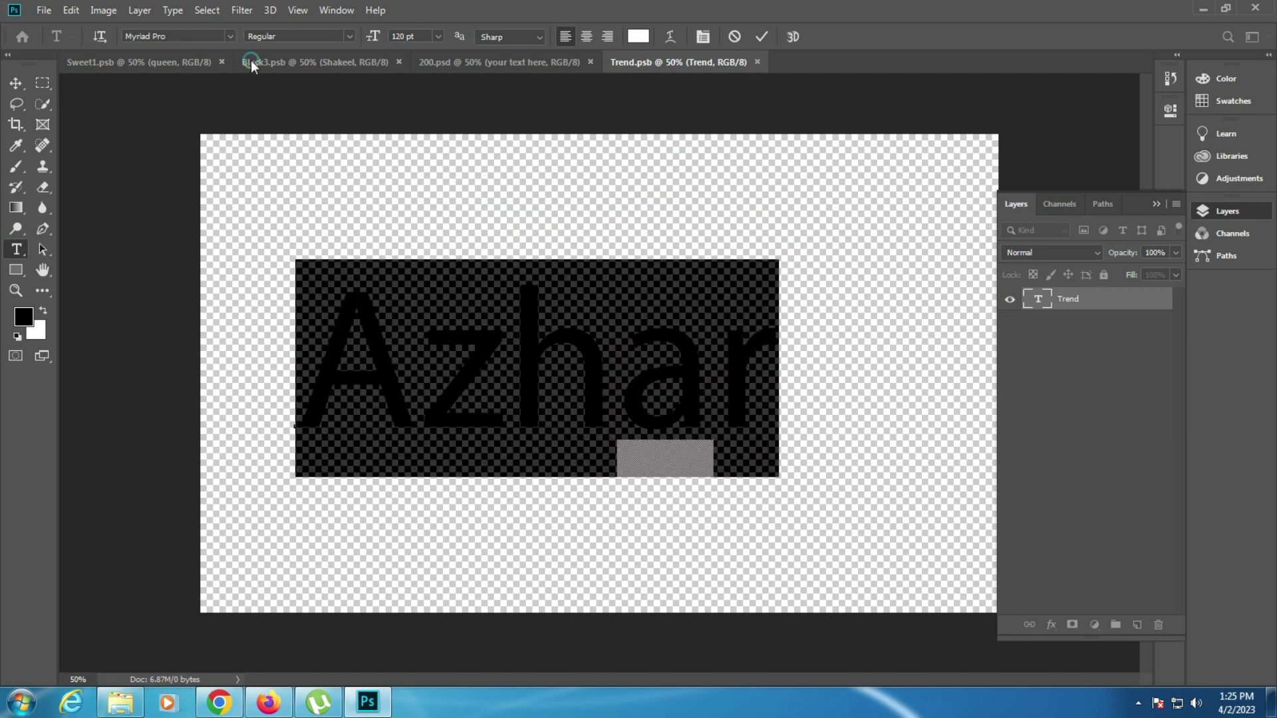
scroll(213, 37, "down", 1)
scroll(213, 38, "down", 1)
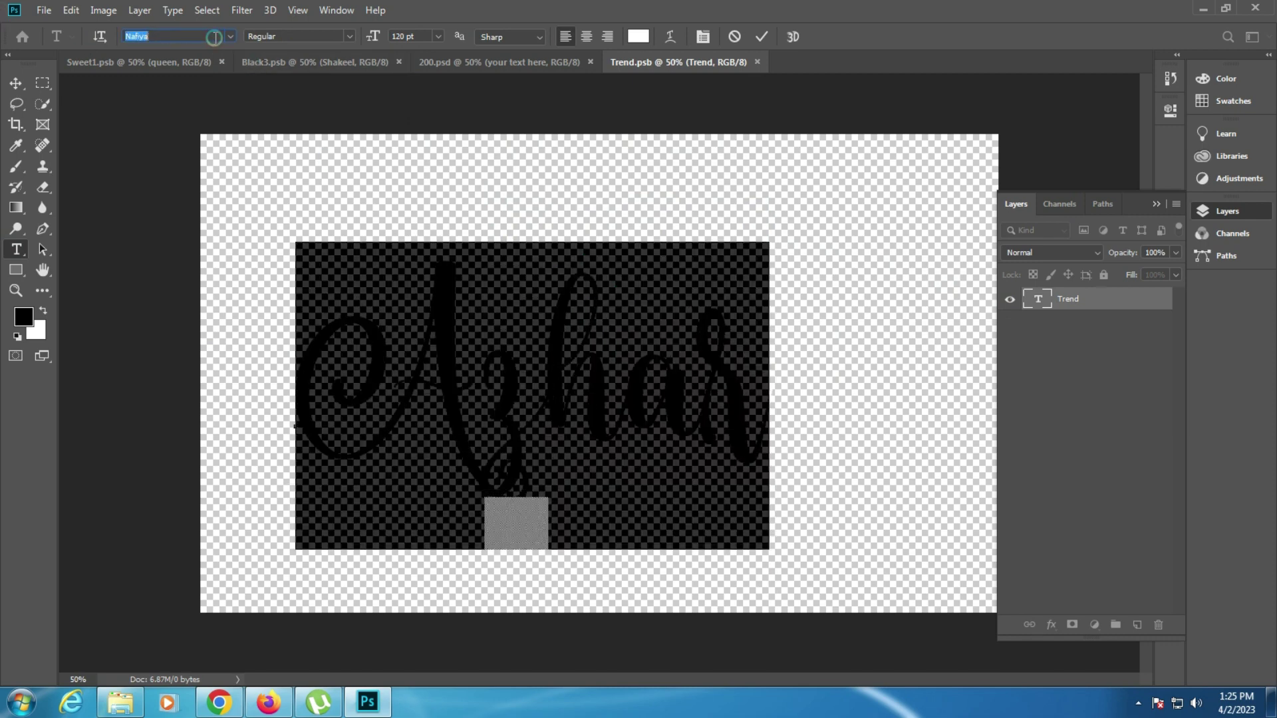
scroll(214, 37, "down", 1)
scroll(214, 38, "down", 1)
scroll(214, 37, "down", 1)
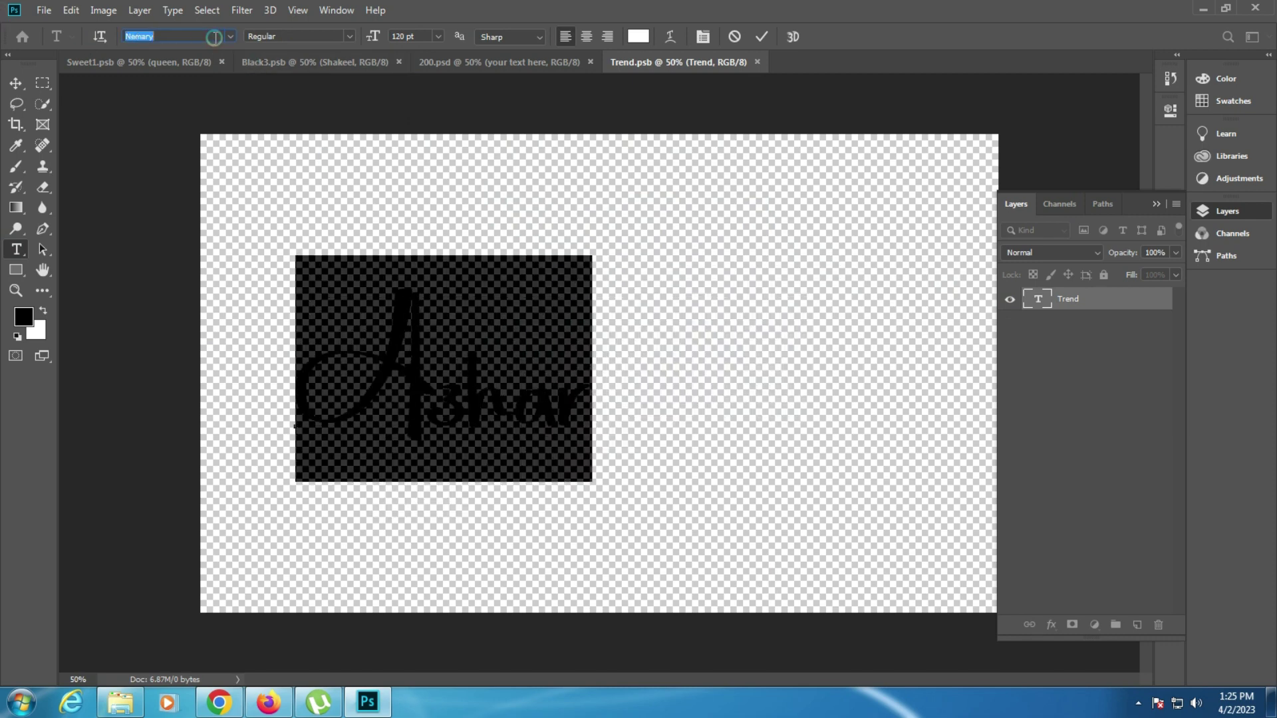
scroll(214, 38, "down", 1)
scroll(214, 37, "down", 1)
scroll(214, 38, "down", 1)
scroll(214, 37, "down", 1)
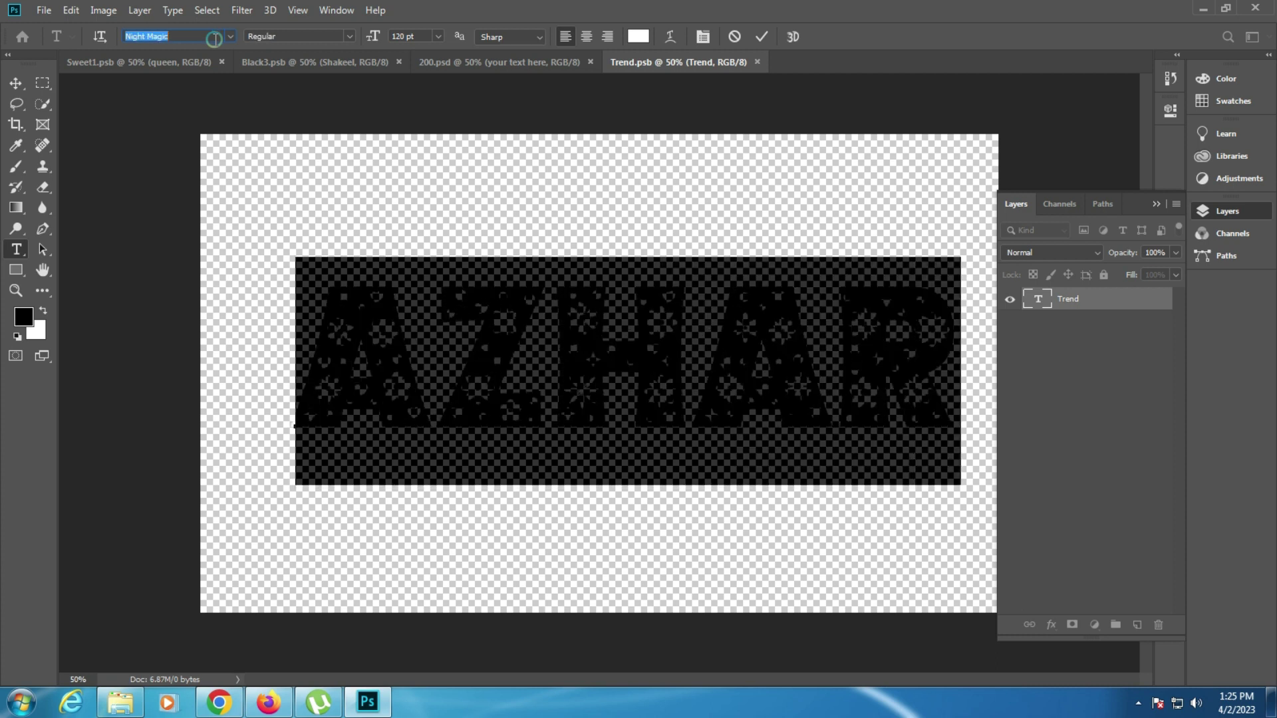
scroll(213, 38, "down", 1)
scroll(214, 43, "down", 1)
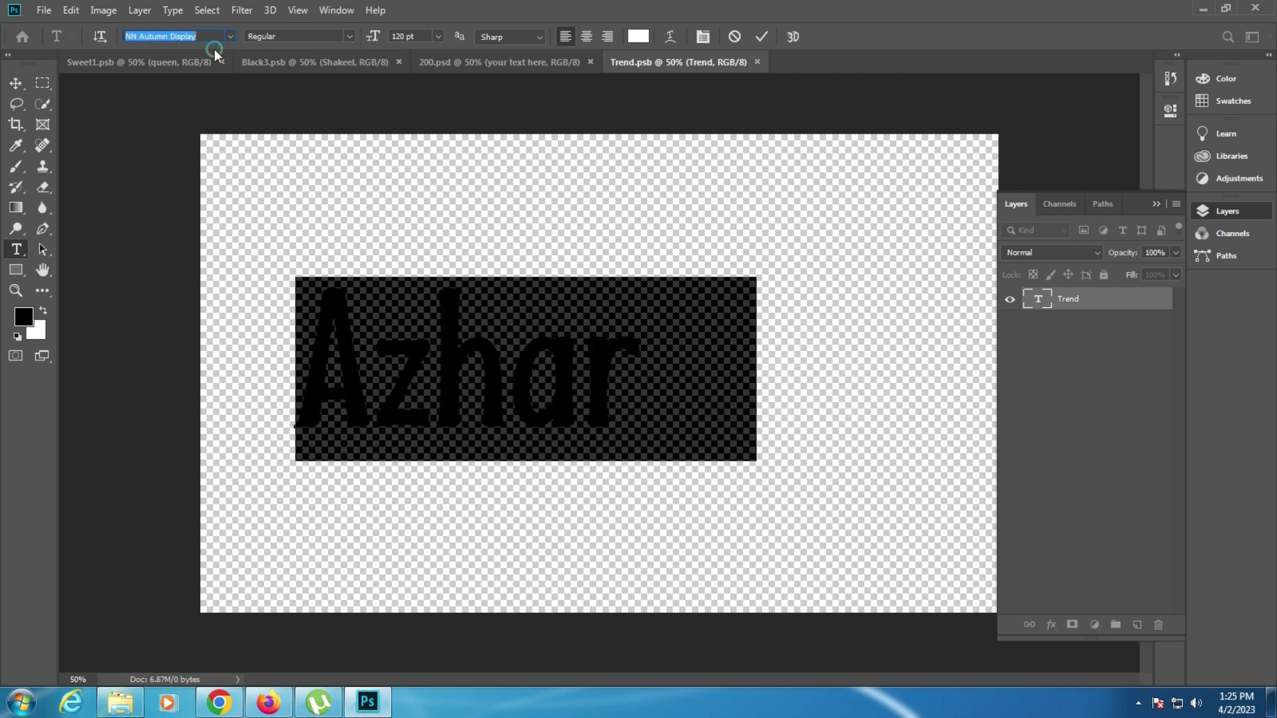
scroll(214, 49, "down", 1)
scroll(214, 49, "down", 1)
scroll(214, 50, "down", 1)
key("Down")
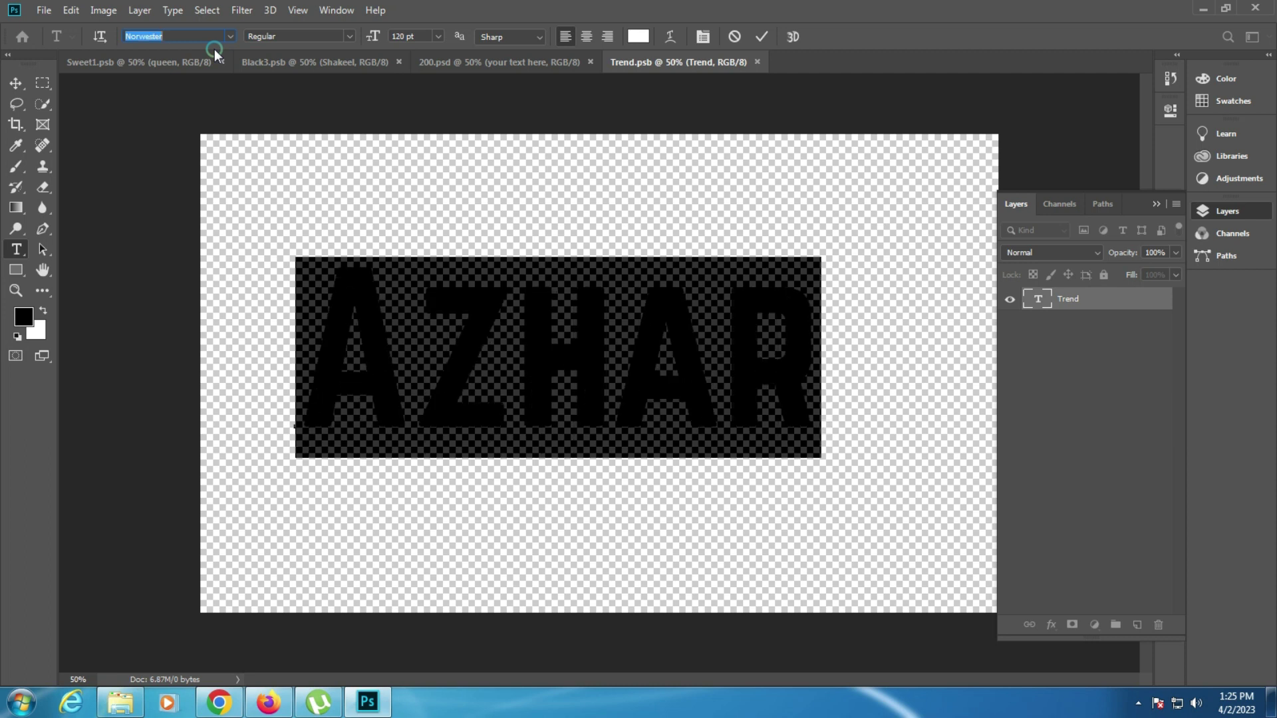
key("Down")
key("Down")
key("Down")
key("Down")
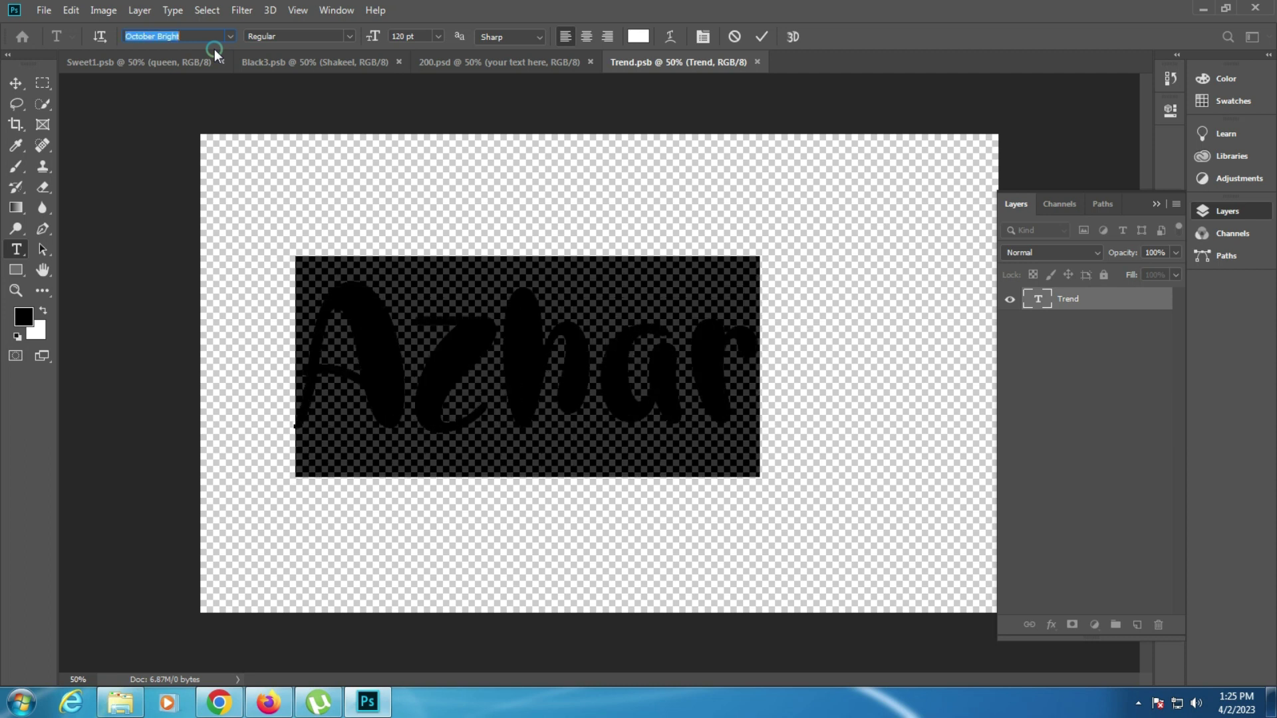
key("Down")
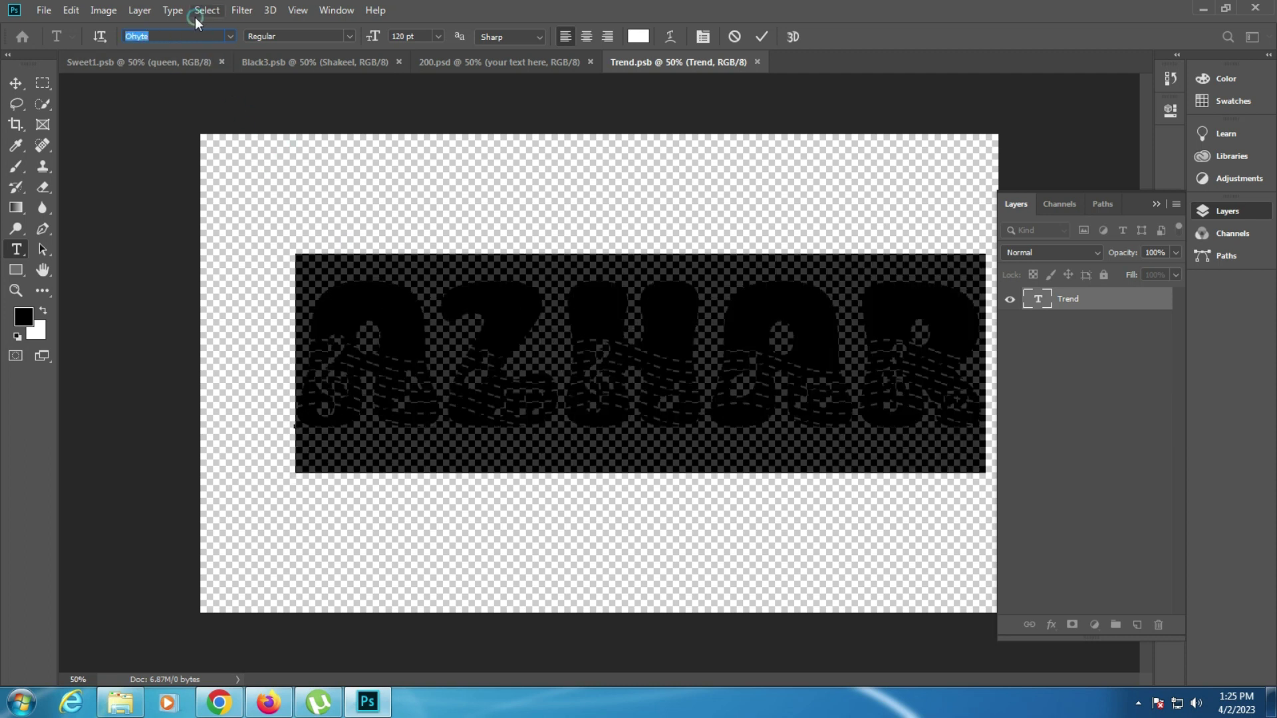
key("Up")
key("Up")
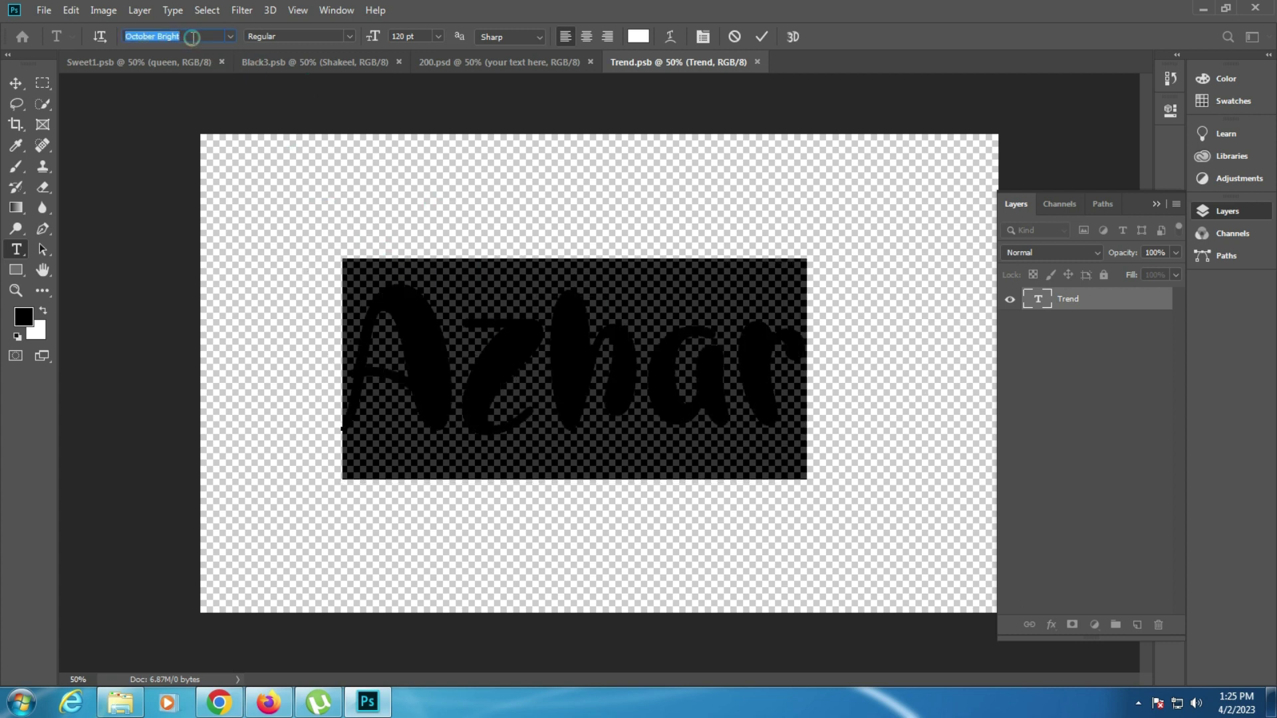
key("Down")
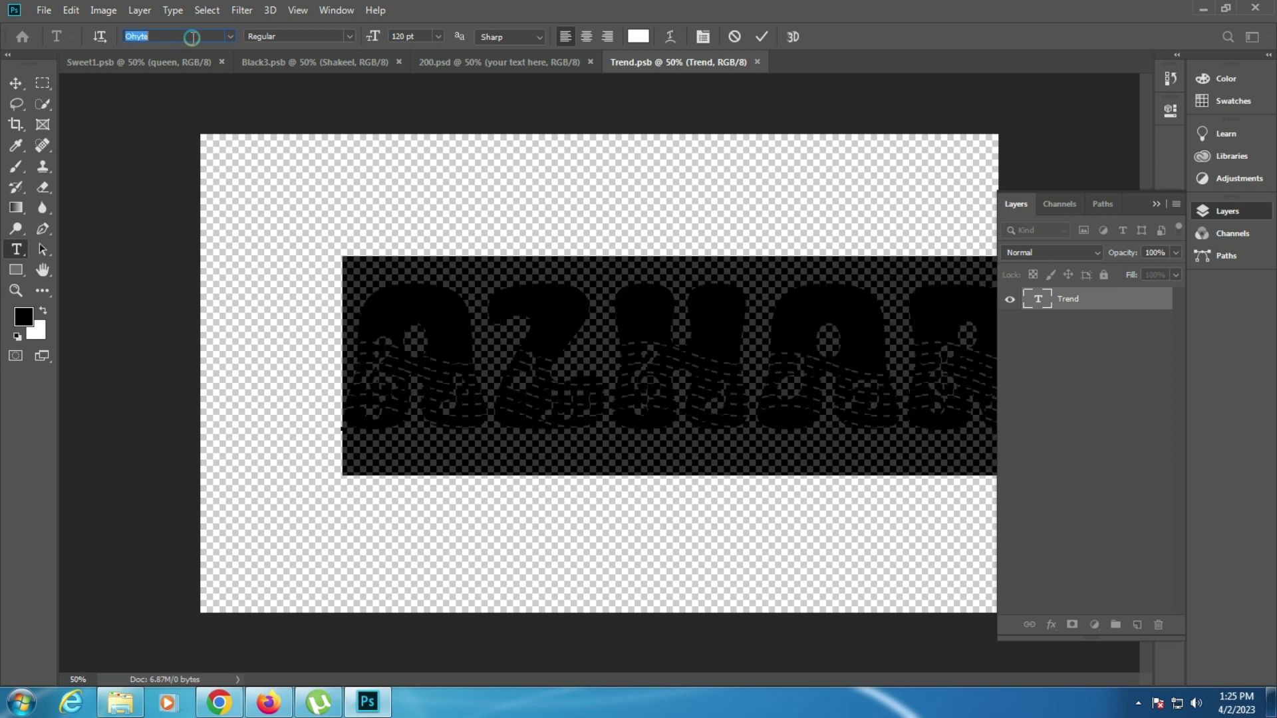
key("Up")
Step: Enlarge Azhar to 147 pt, nudge it up-left, commit, and save the smart object
key("ctrl+a")
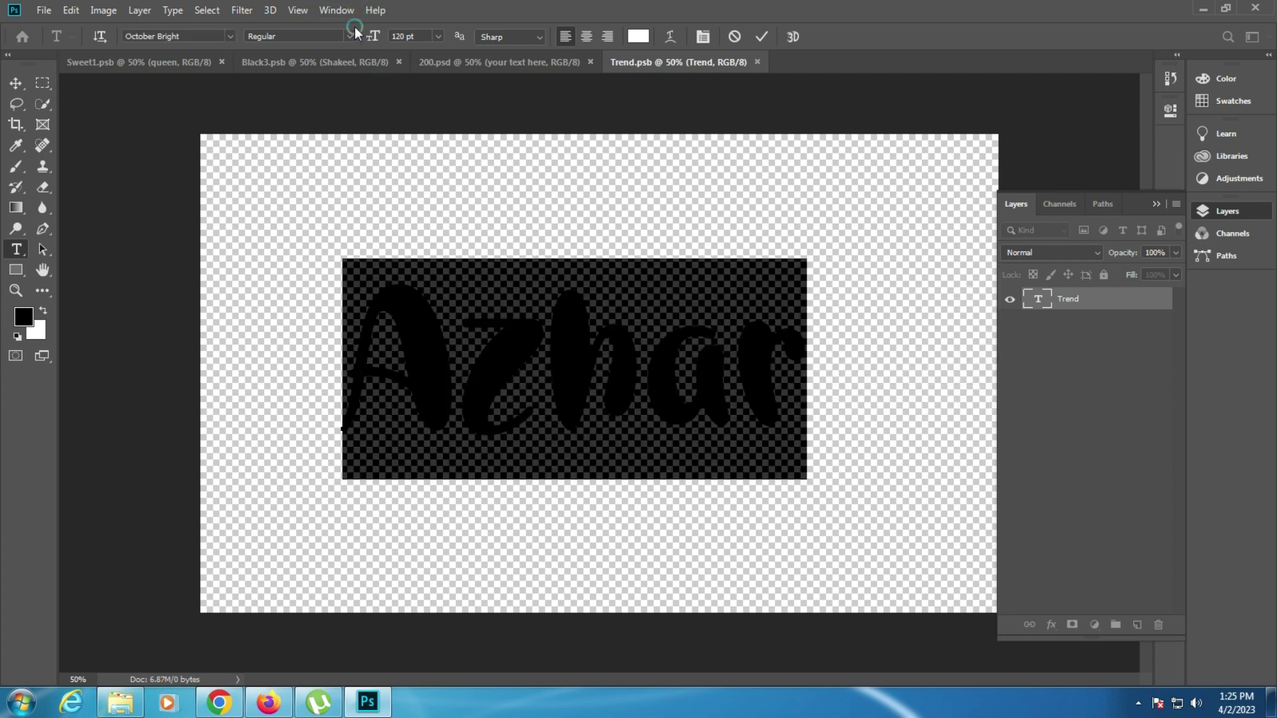
left_click_drag(377, 33, 400, 50)
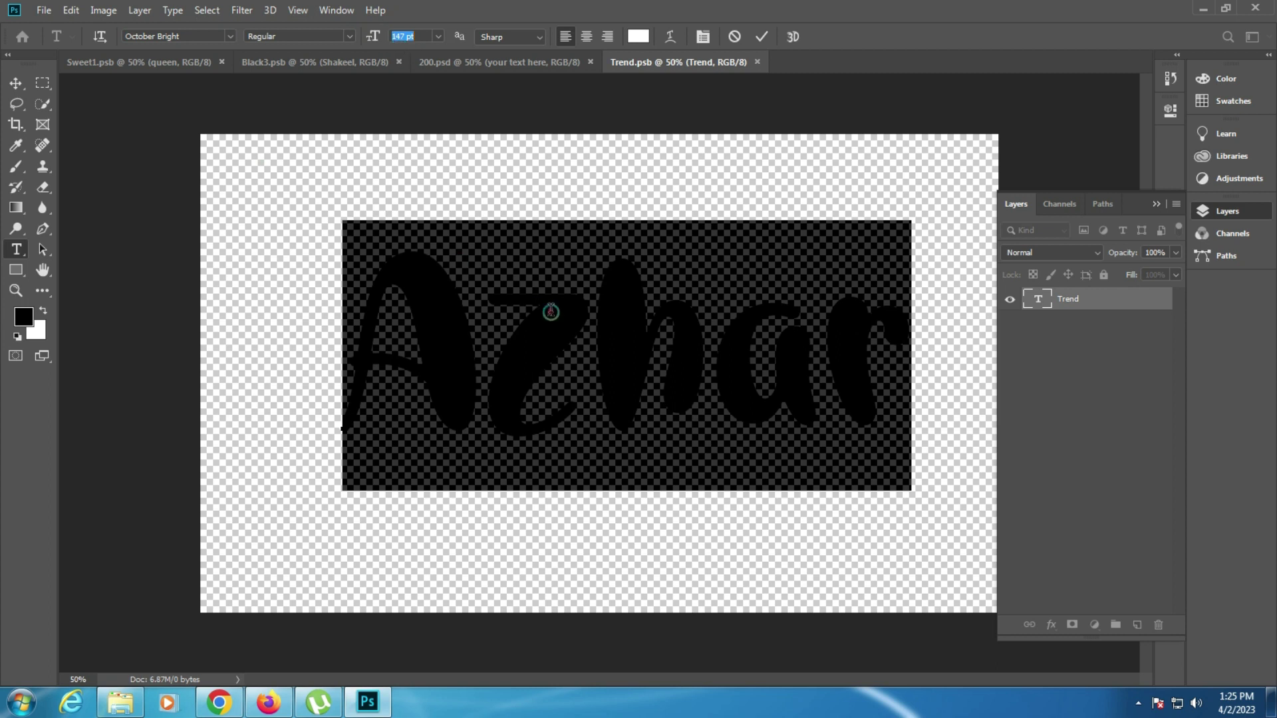
left_click_drag(551, 311, 592, 329)
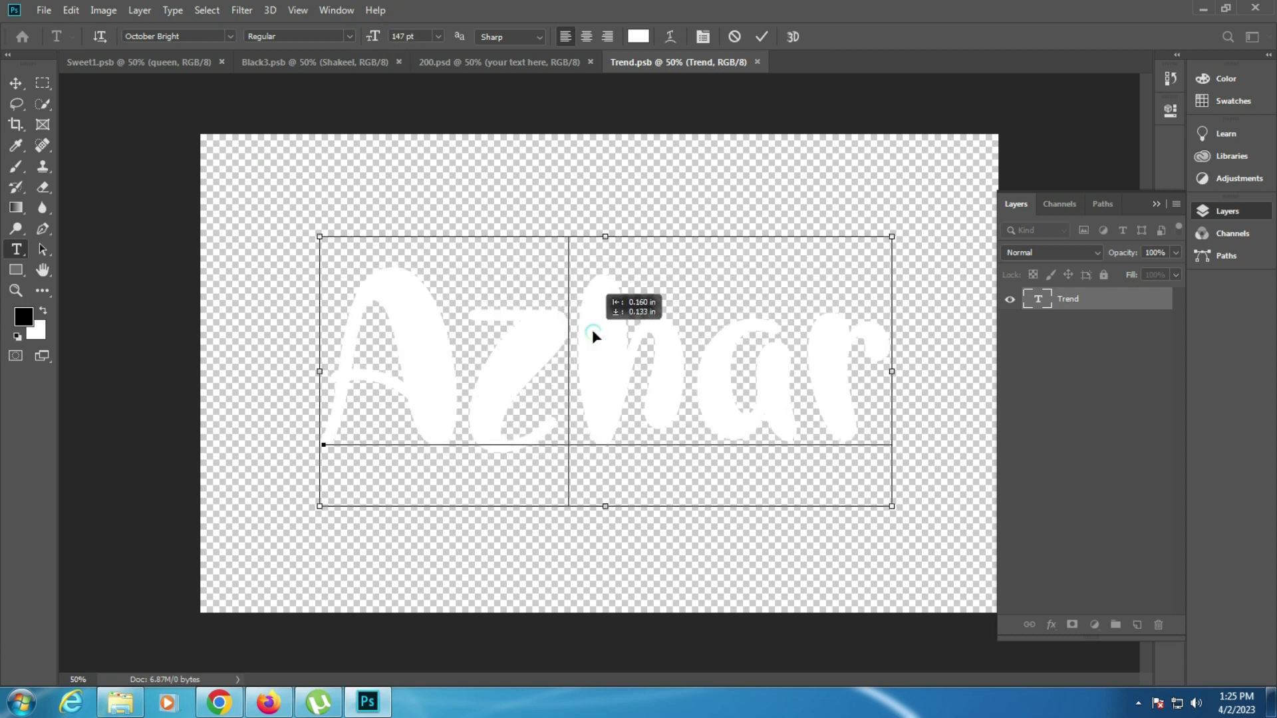
key("ctrl+Return")
key("ctrl+s")
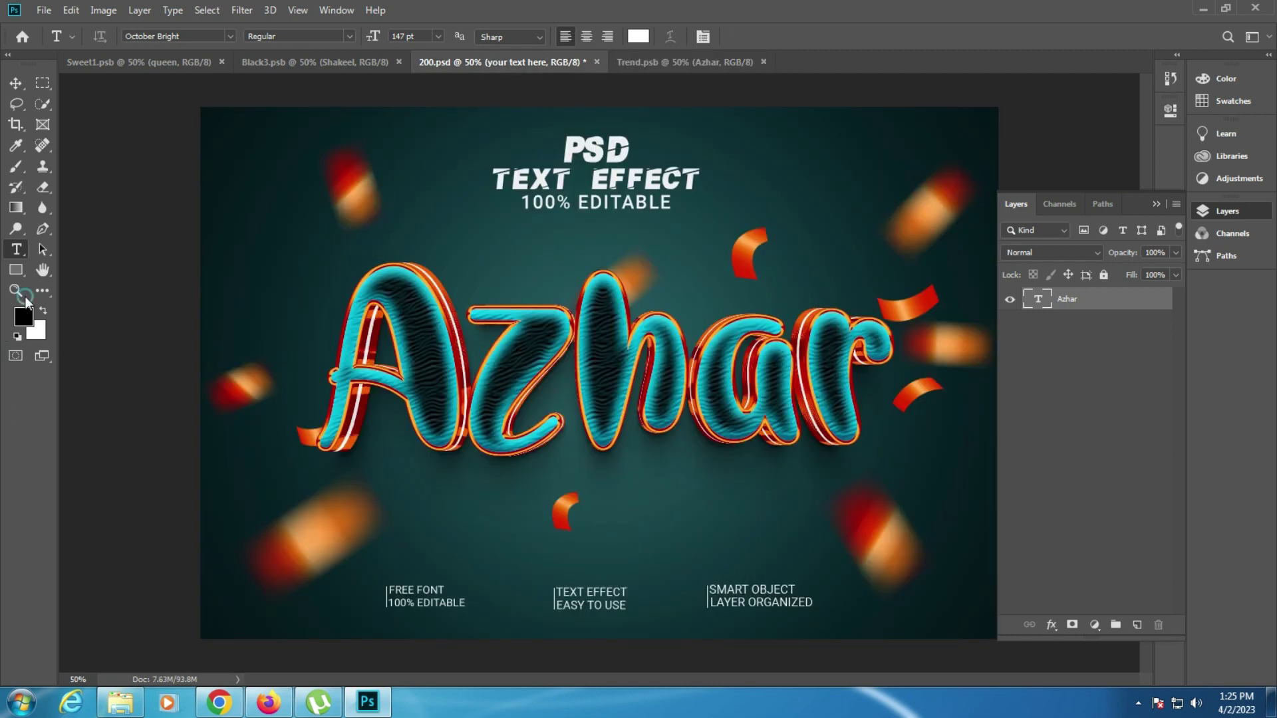
Step: Inspect the updated 200 template, zooming in and then fitting it to screen
left_click(15, 290)
left_click(519, 364)
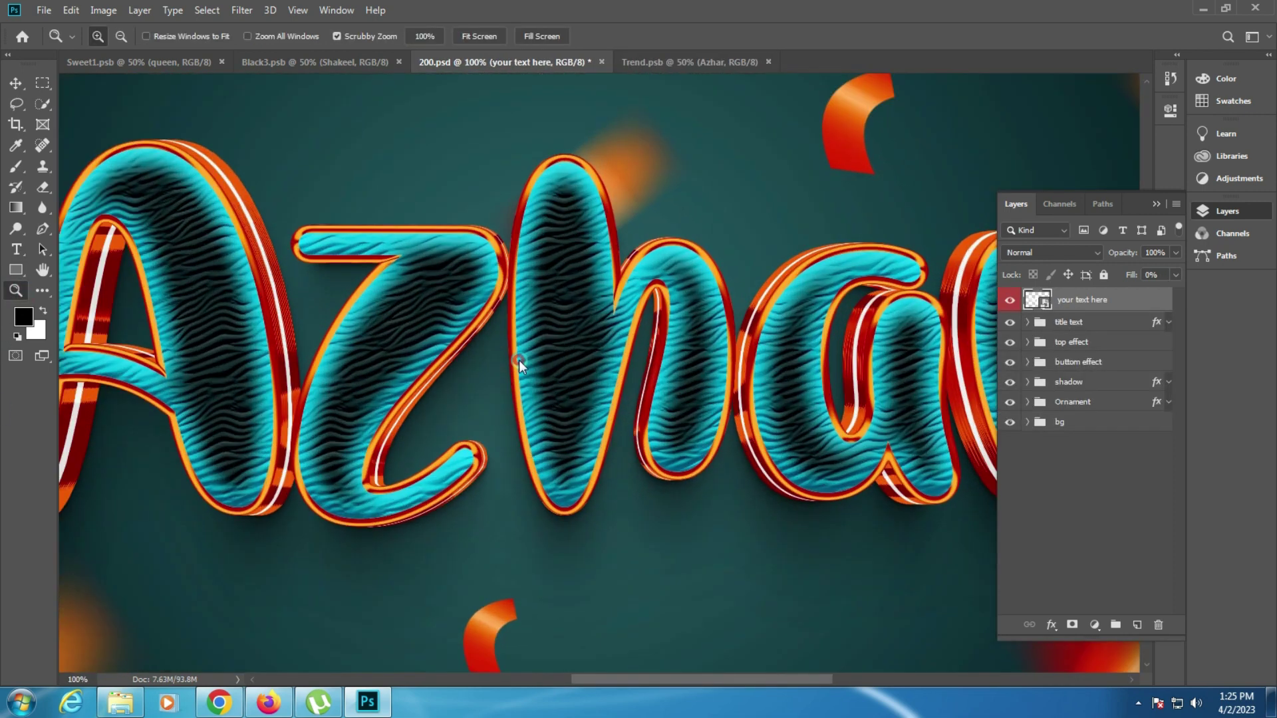
right_click(520, 365)
left_click(552, 371)
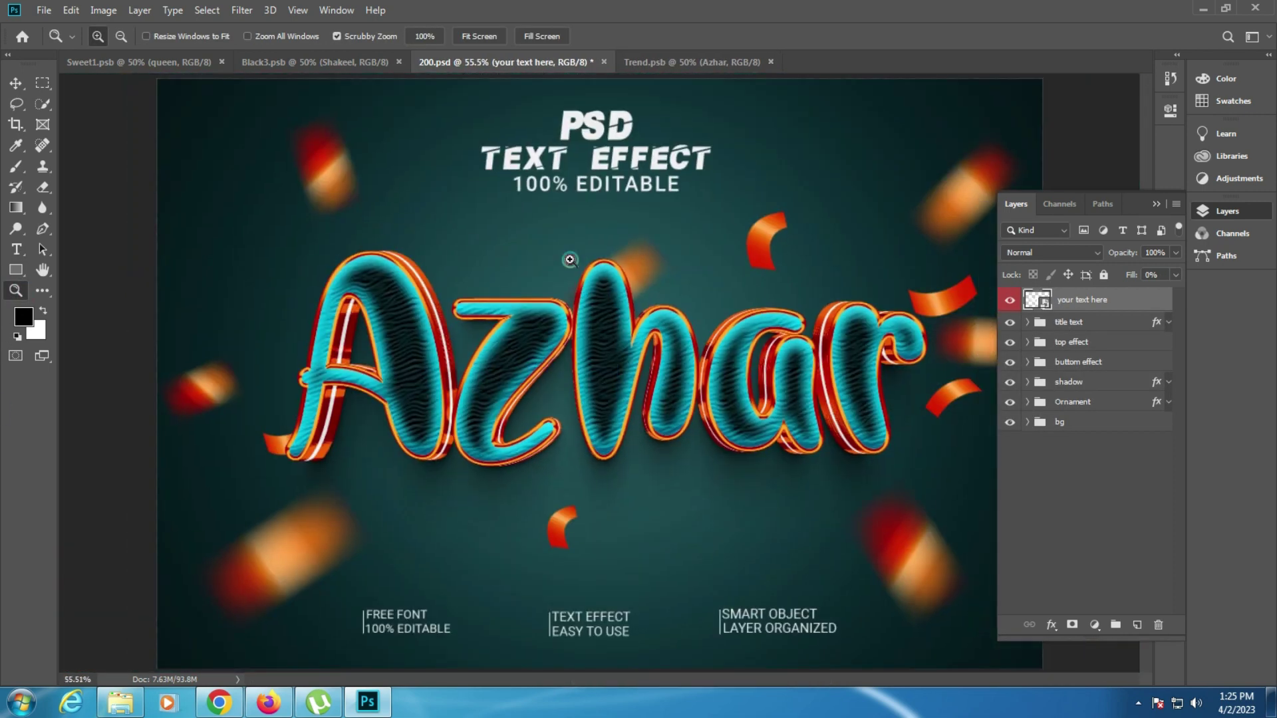
Step: Close the 200 template and open baby.psd from the templates folder
left_click(604, 62)
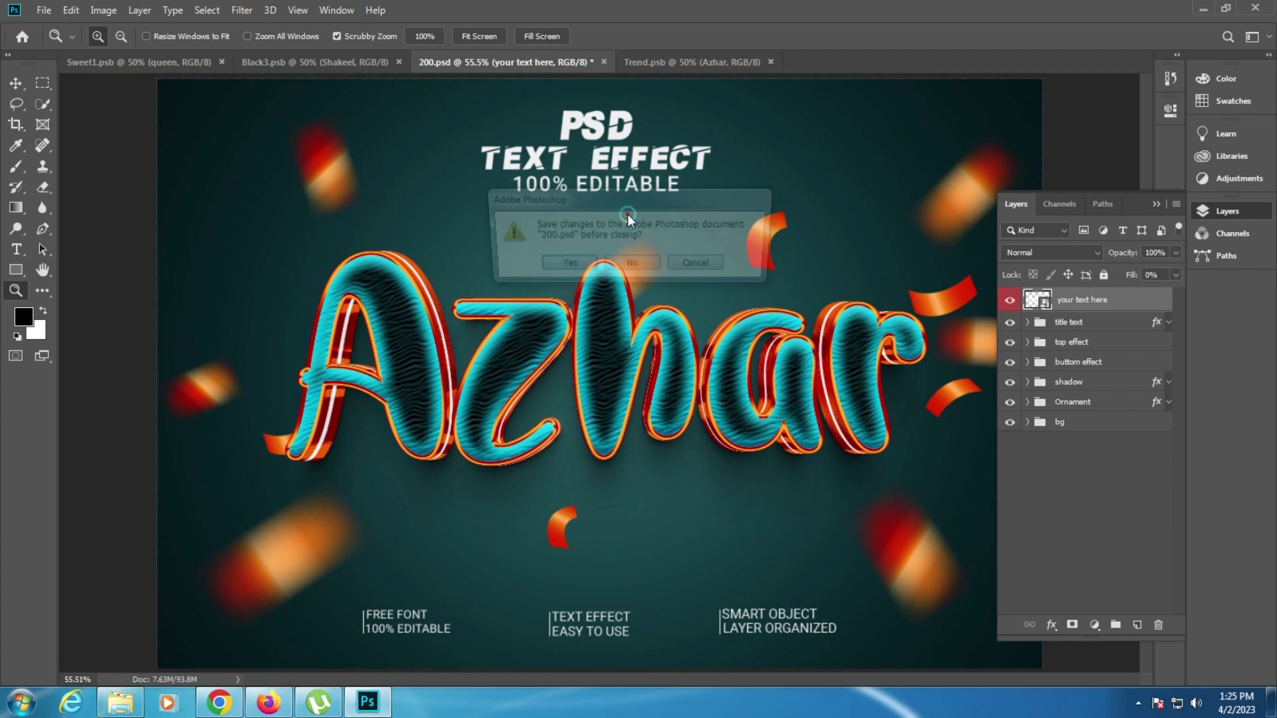
left_click(633, 264)
left_click(121, 703)
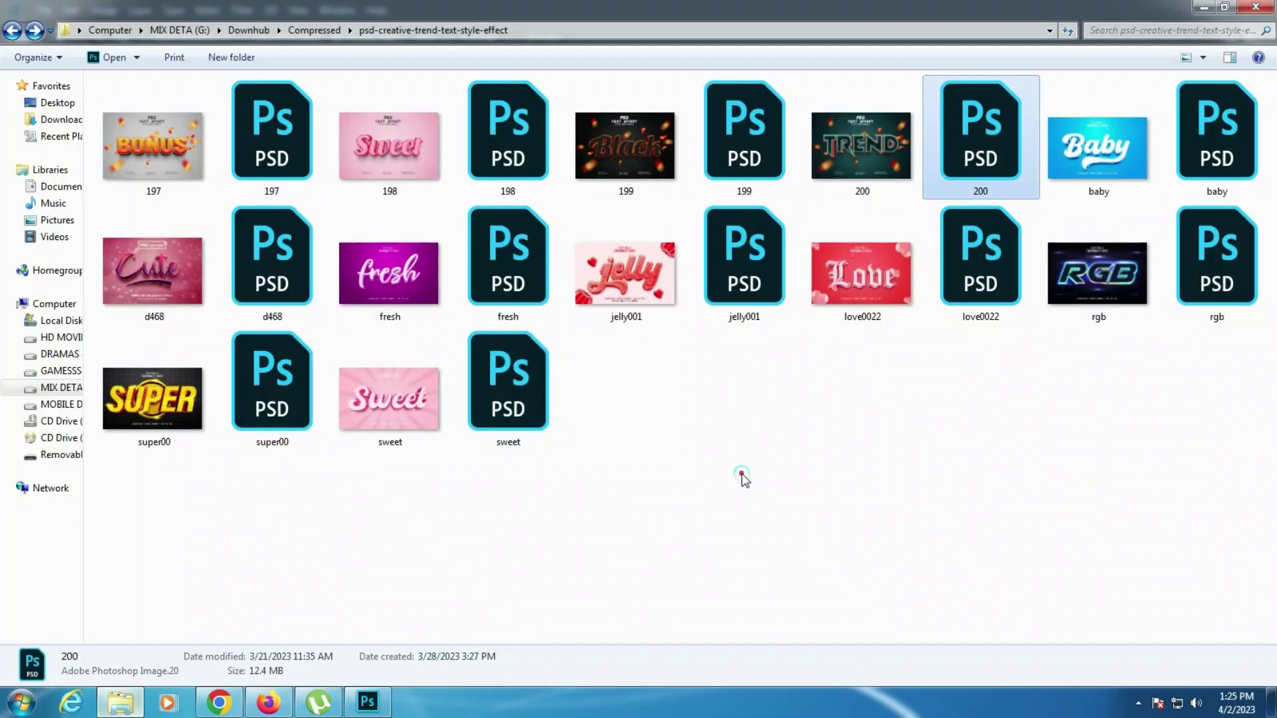
double_click(1234, 133)
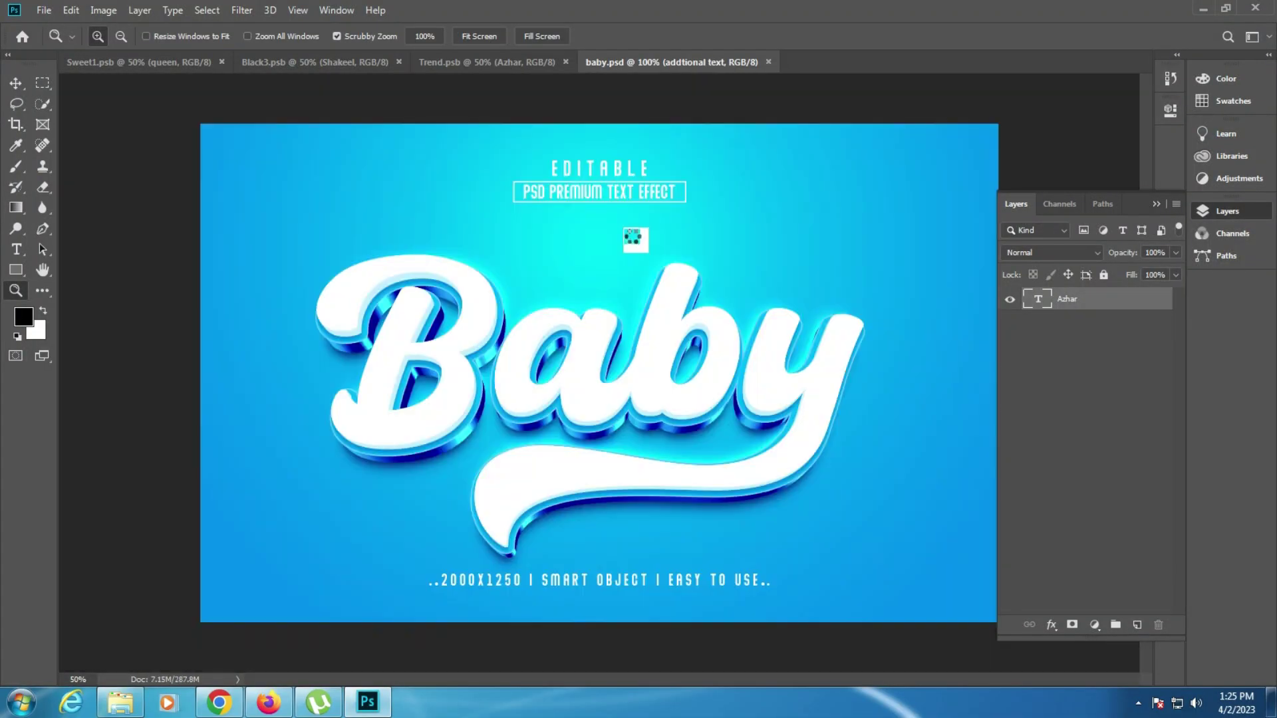
Step: Open the Baby text smart object and replace its text with 'AYESH'
left_click(744, 385)
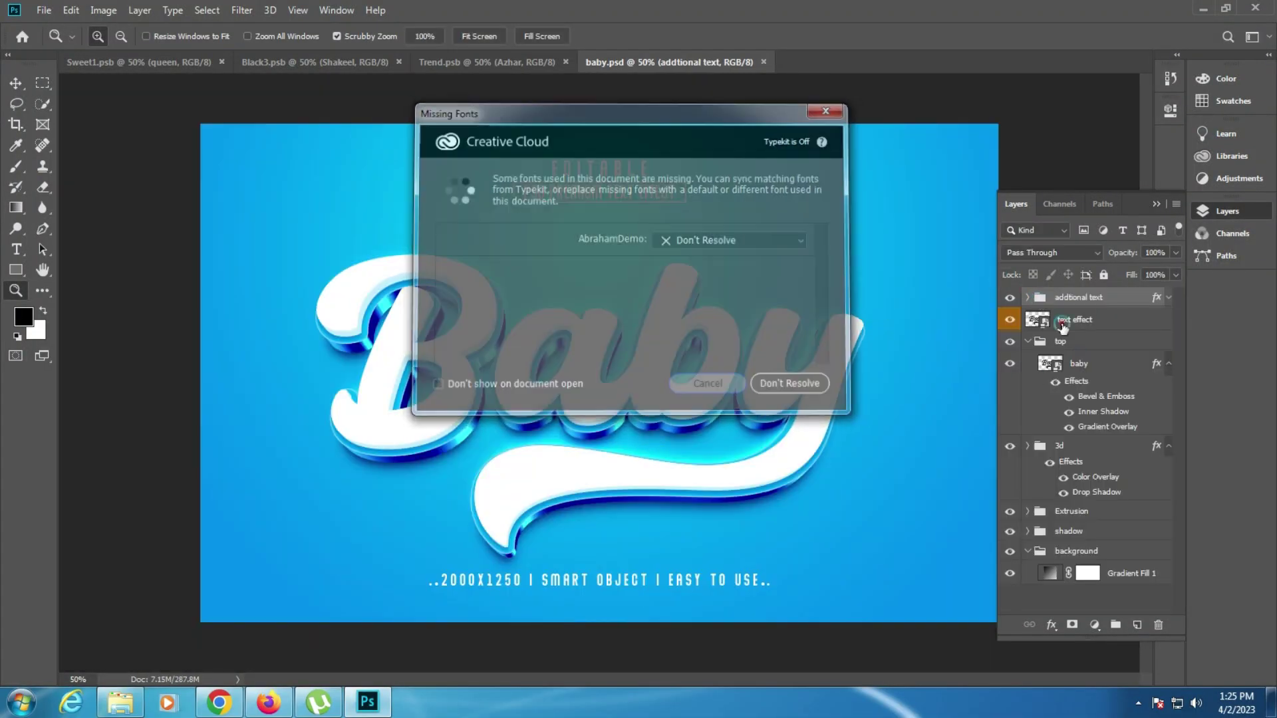
double_click(1037, 319)
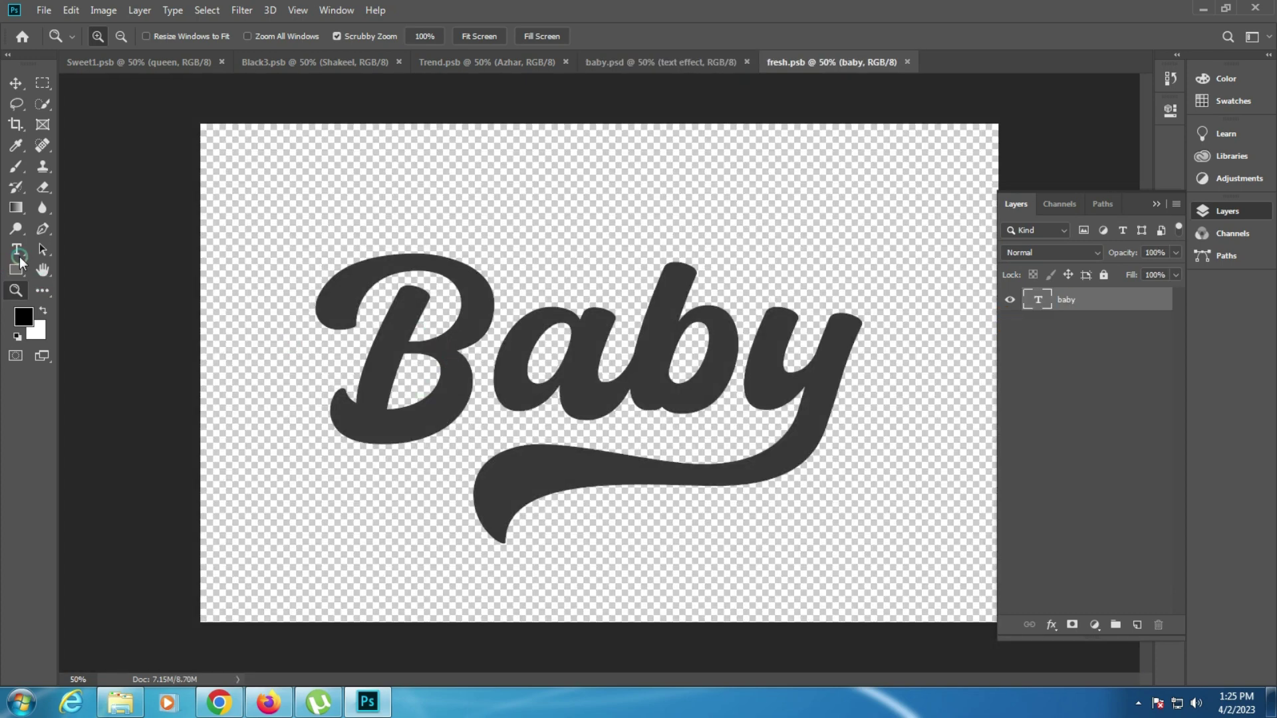
left_click(17, 250)
left_click(689, 363)
key("ctrl+a")
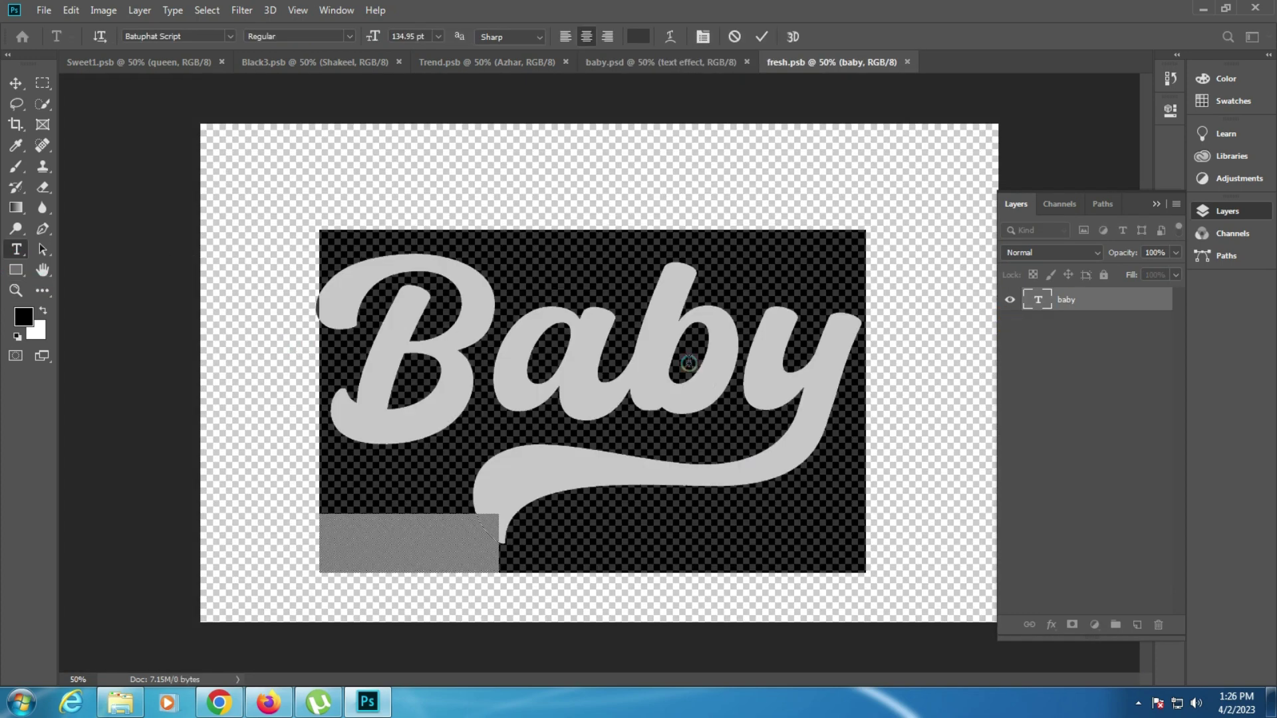
type("AYE")
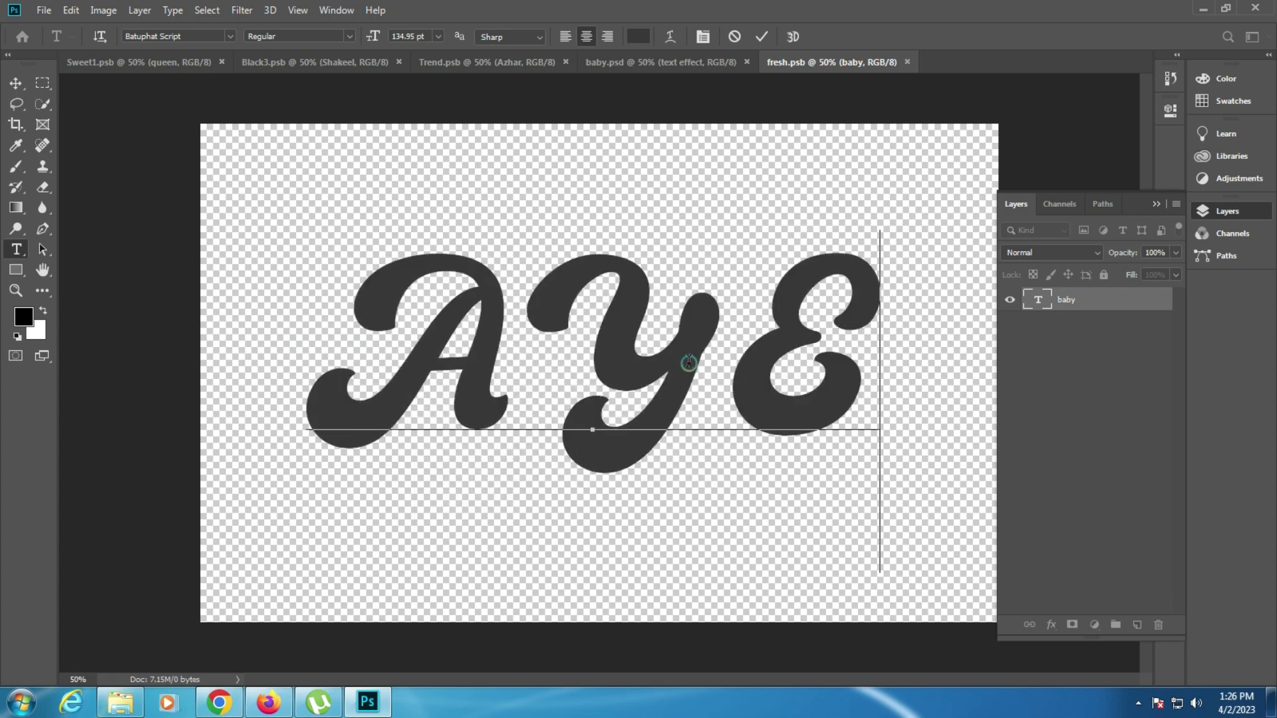
type("SH")
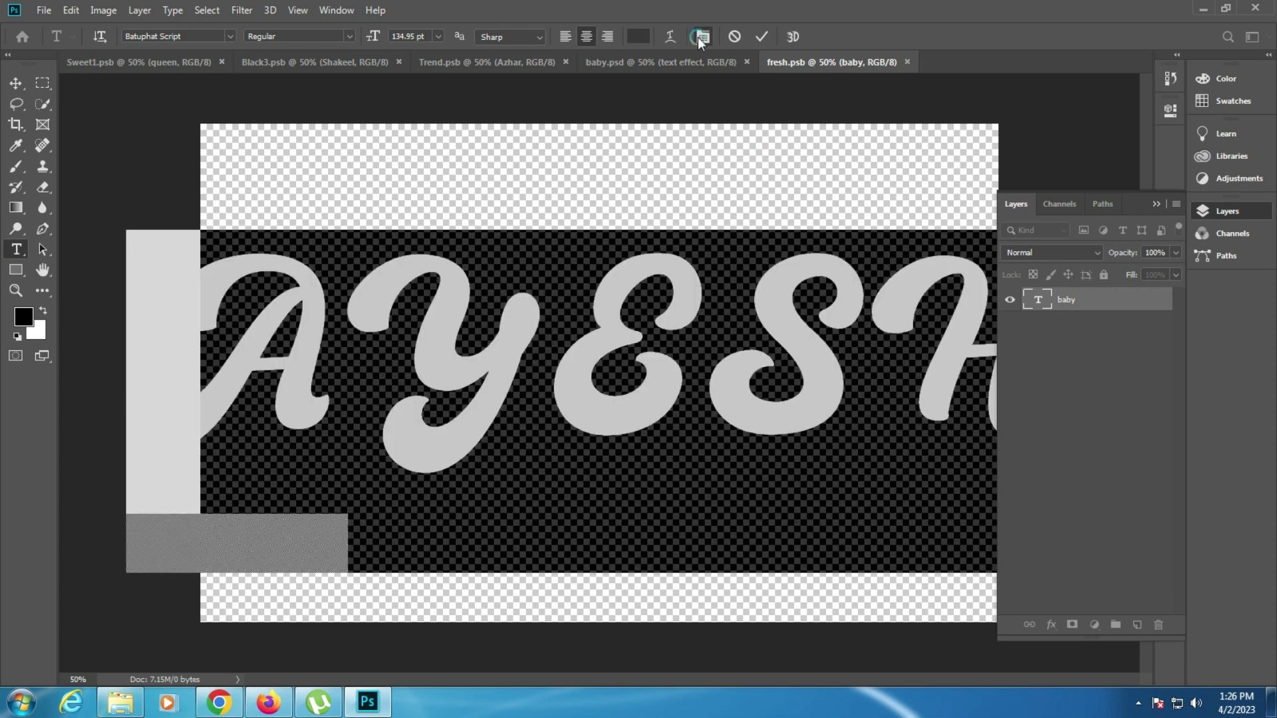
Step: Turn off All Caps so the name is lowercase, then commit the text
left_click(703, 36)
left_click(1039, 254)
left_click(619, 377)
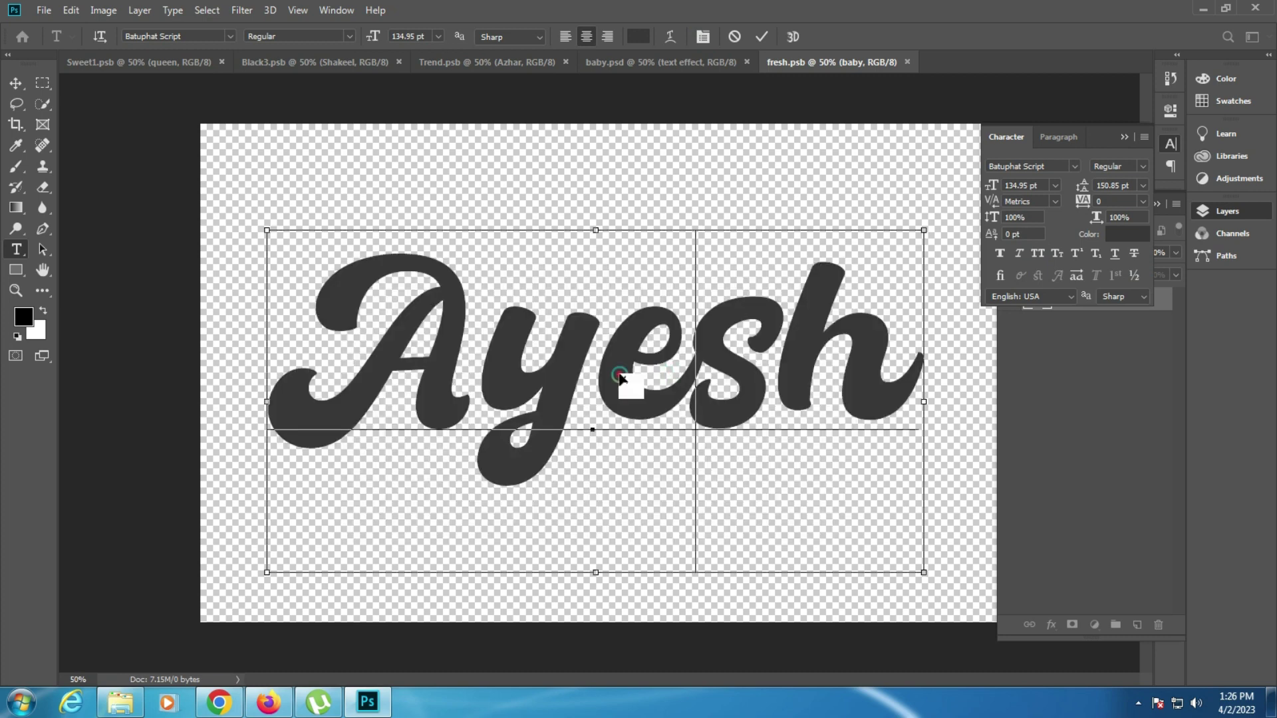
key("ctrl+Return")
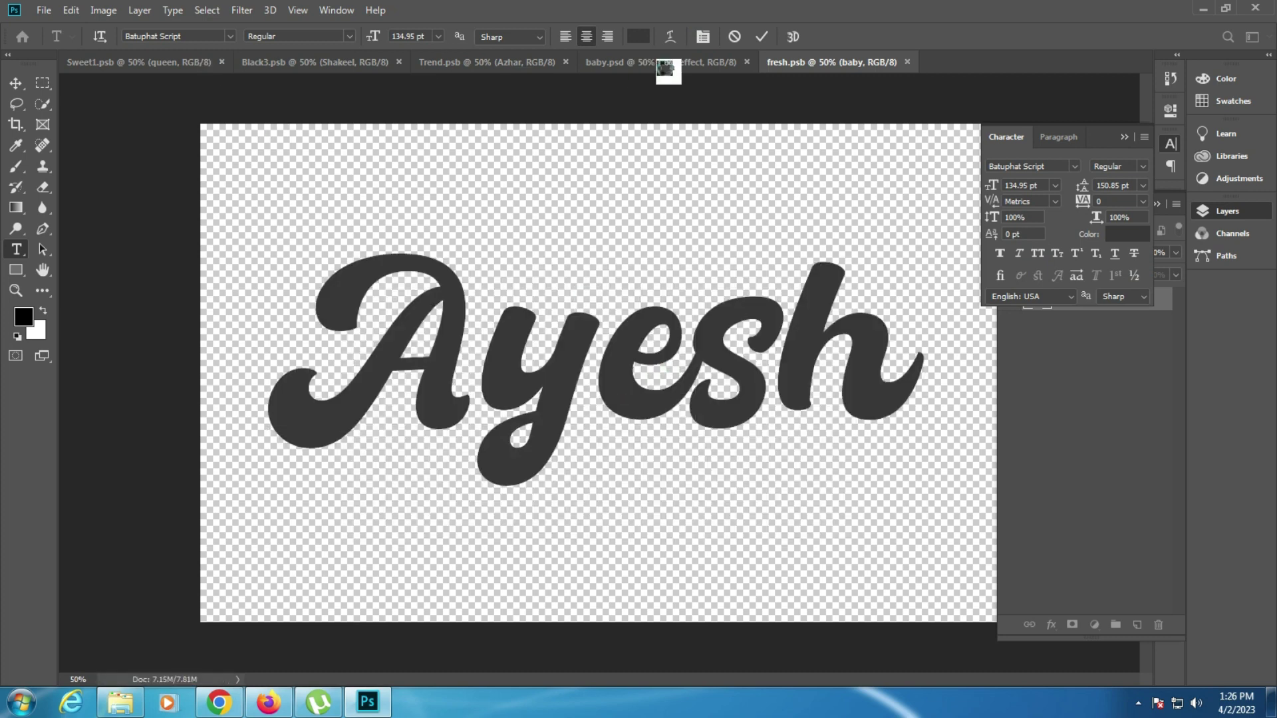
Step: Check the blue text effect in baby.psd, then close the template
left_click(673, 61)
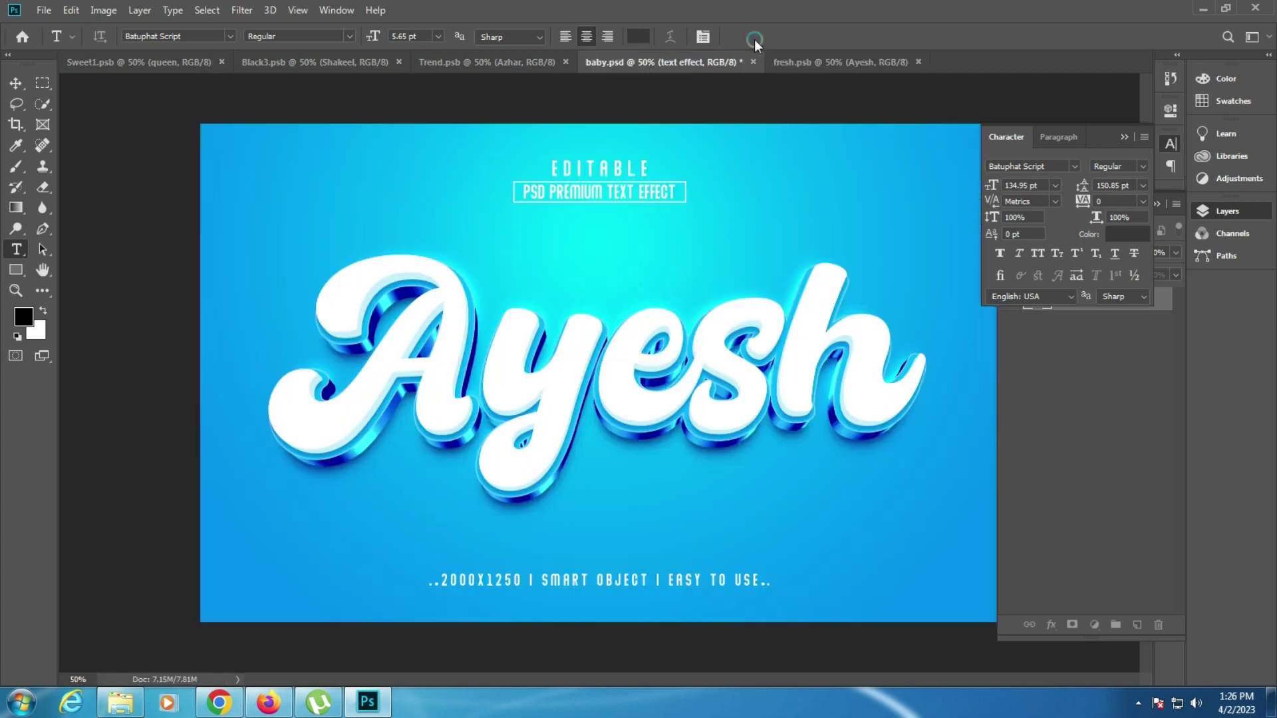
left_click(16, 291)
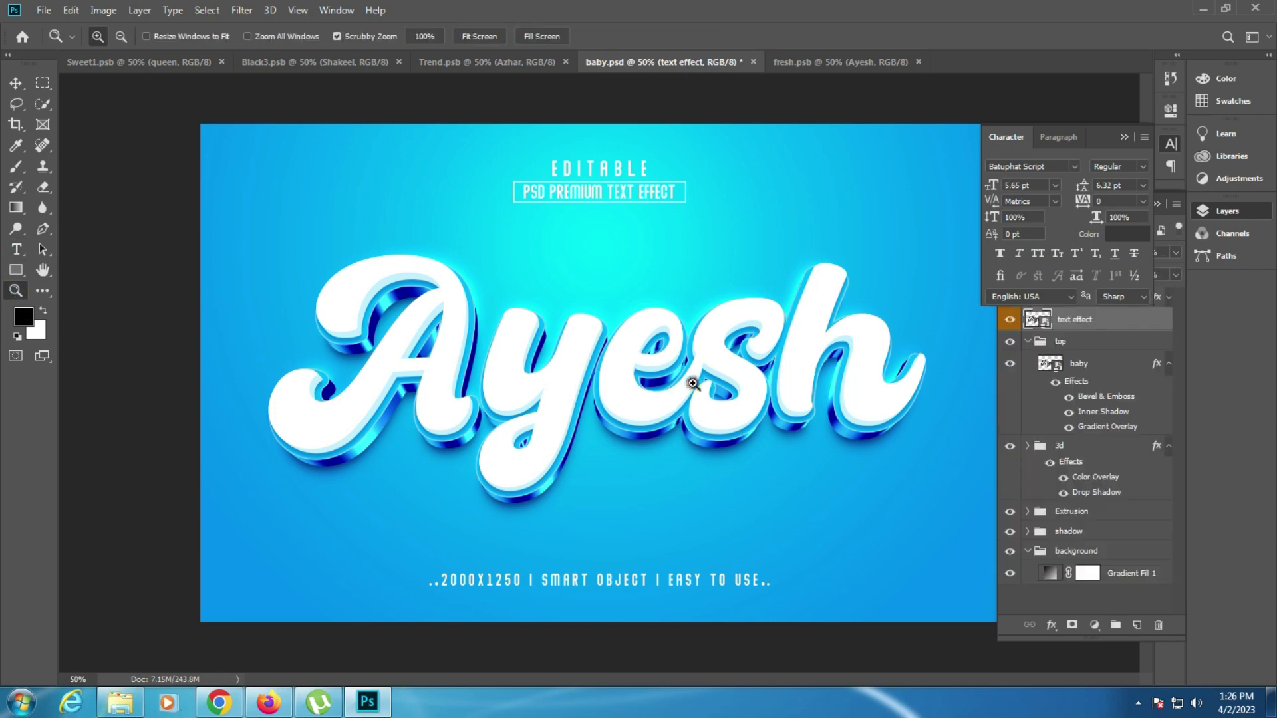
left_click_drag(692, 377, 708, 377)
right_click(546, 279)
key("Escape")
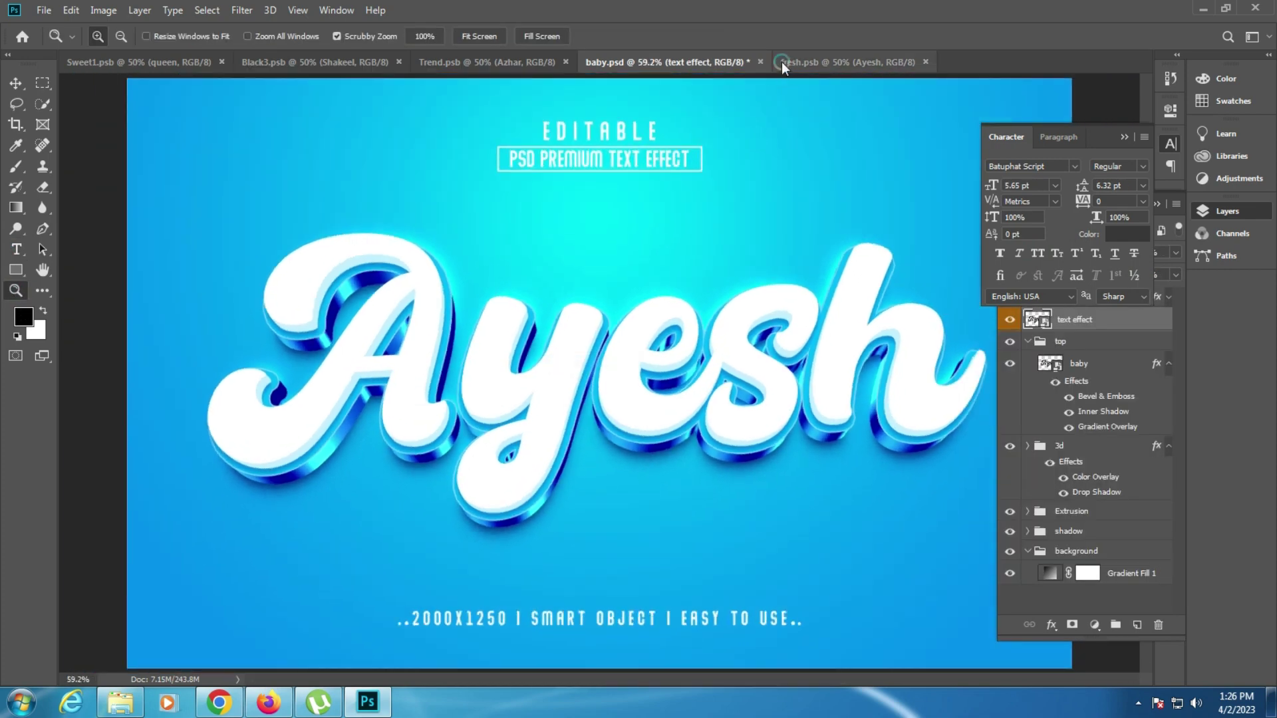
left_click(761, 62)
left_click(642, 265)
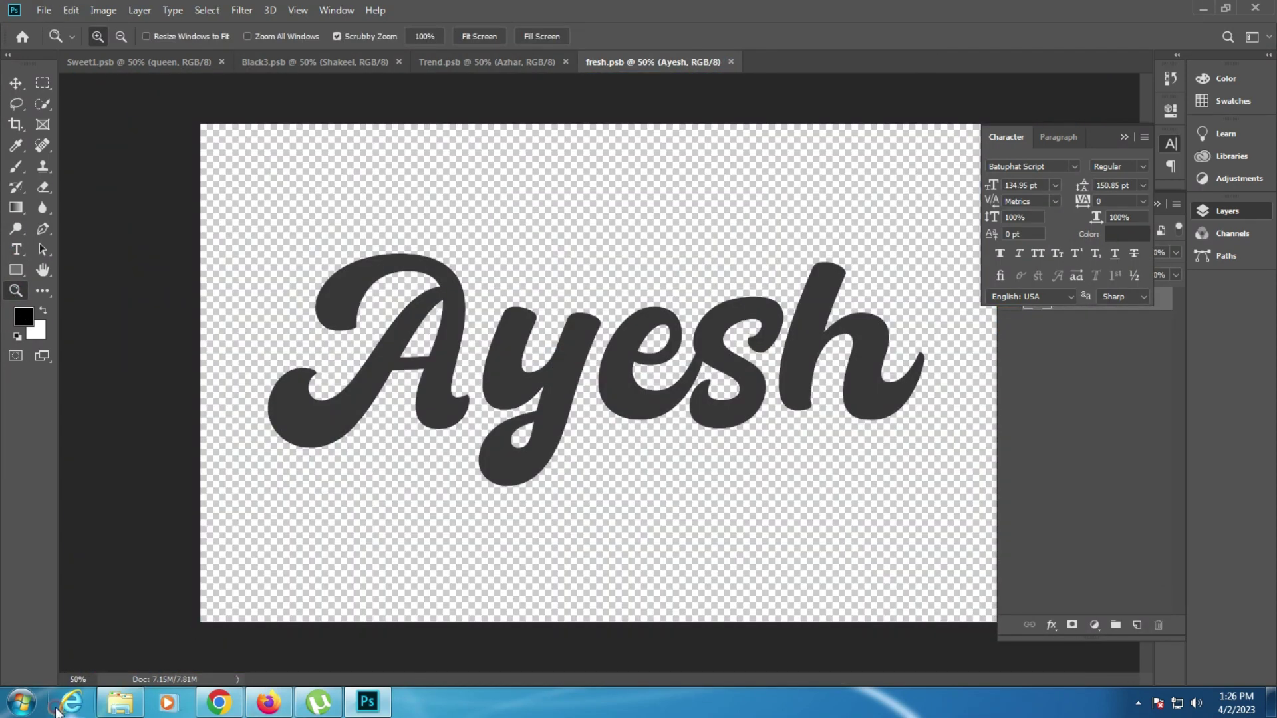
Step: Open fresh.psd and open its text smart object, reloading the changed copy
left_click(121, 701)
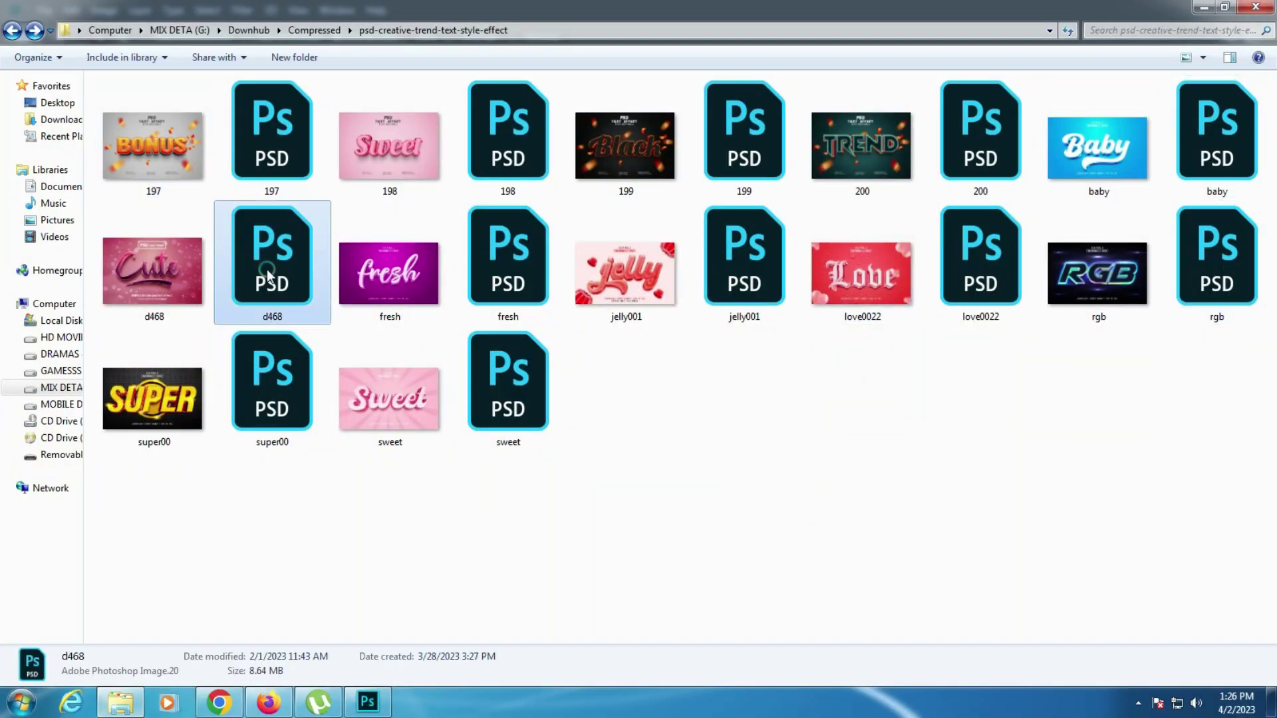
double_click(509, 265)
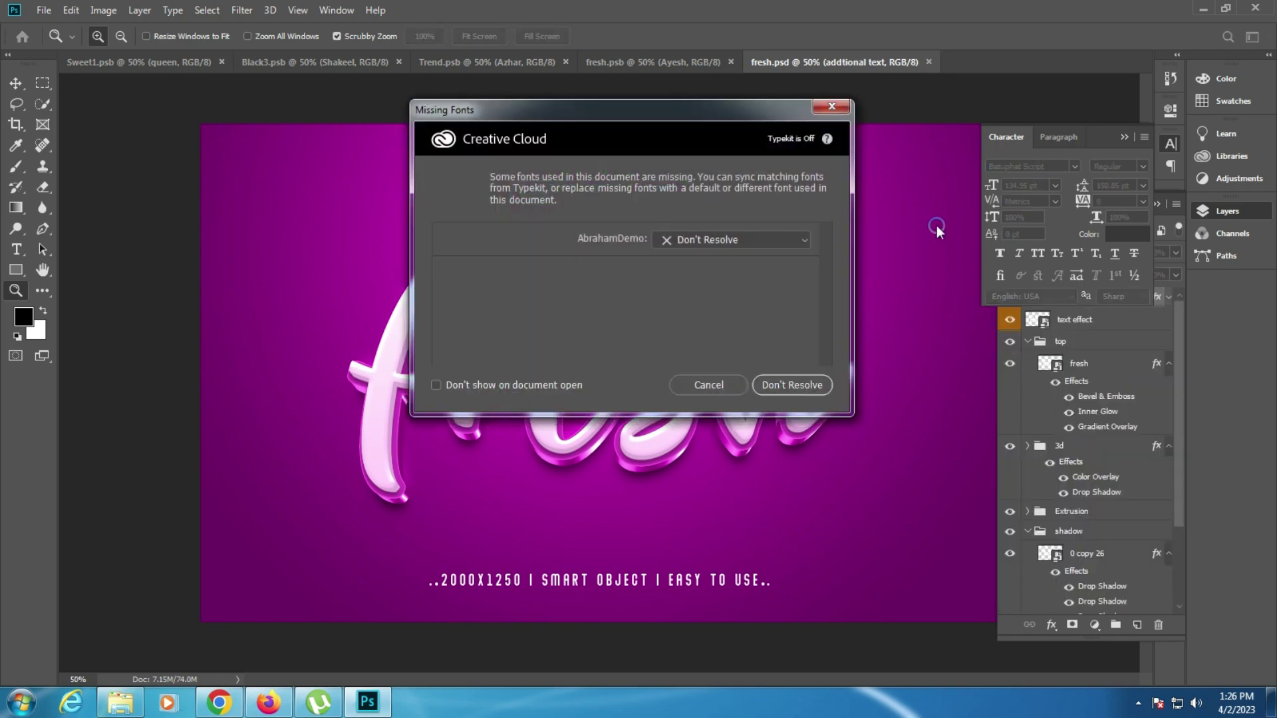
left_click(697, 383)
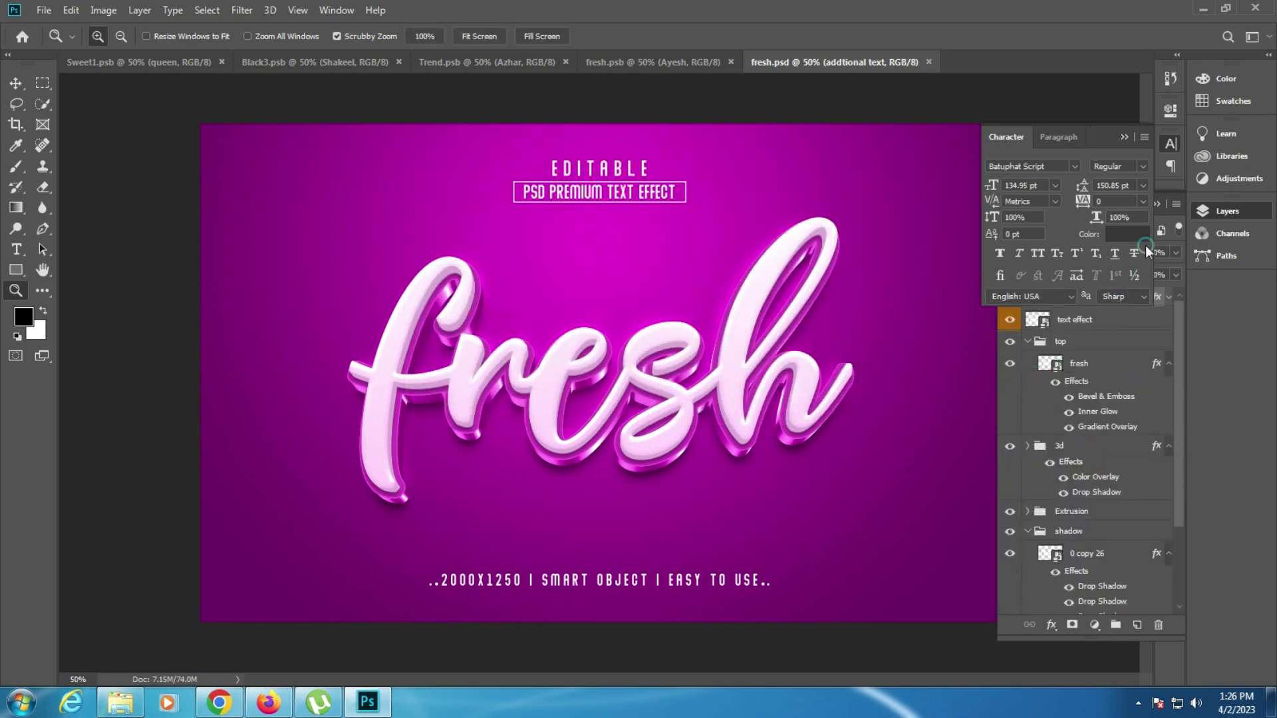
left_click(1211, 212)
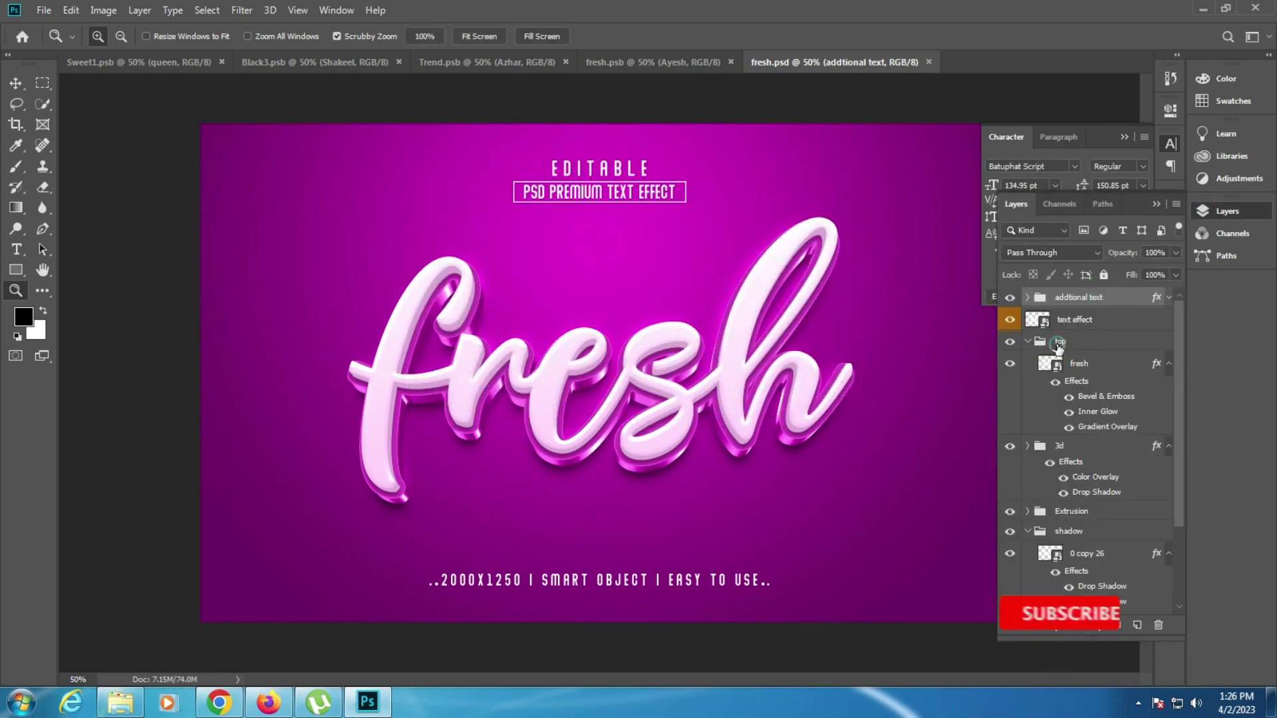
double_click(1042, 321)
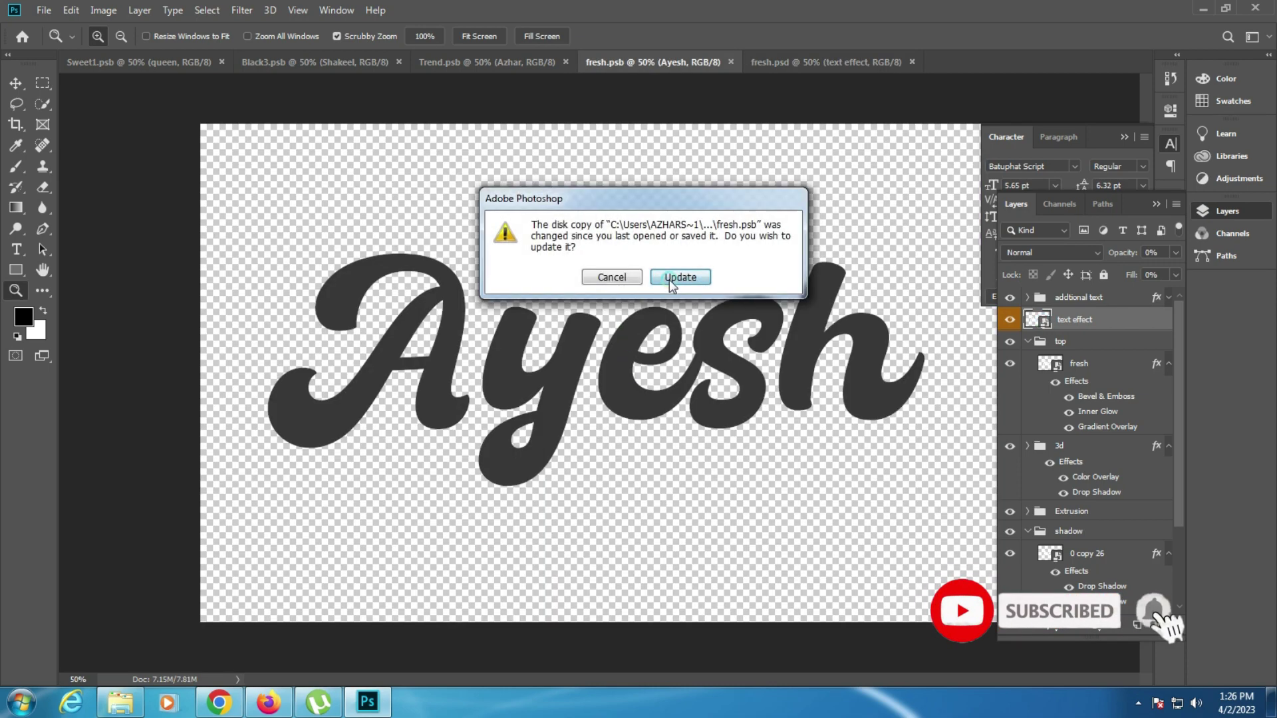
left_click(675, 278)
Step: Replace the fresh smart object's text with 'Eshal', replacing the missing font
left_click(702, 383)
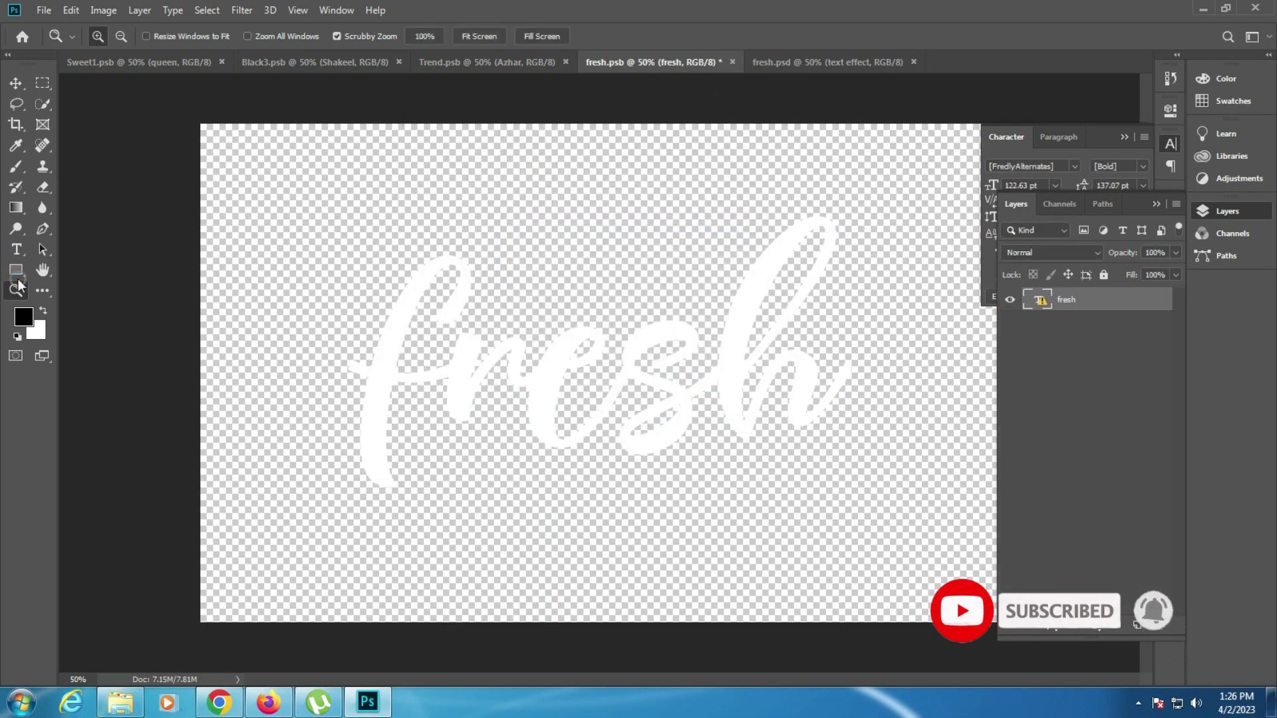
left_click(16, 249)
left_click(664, 324)
left_click(601, 299)
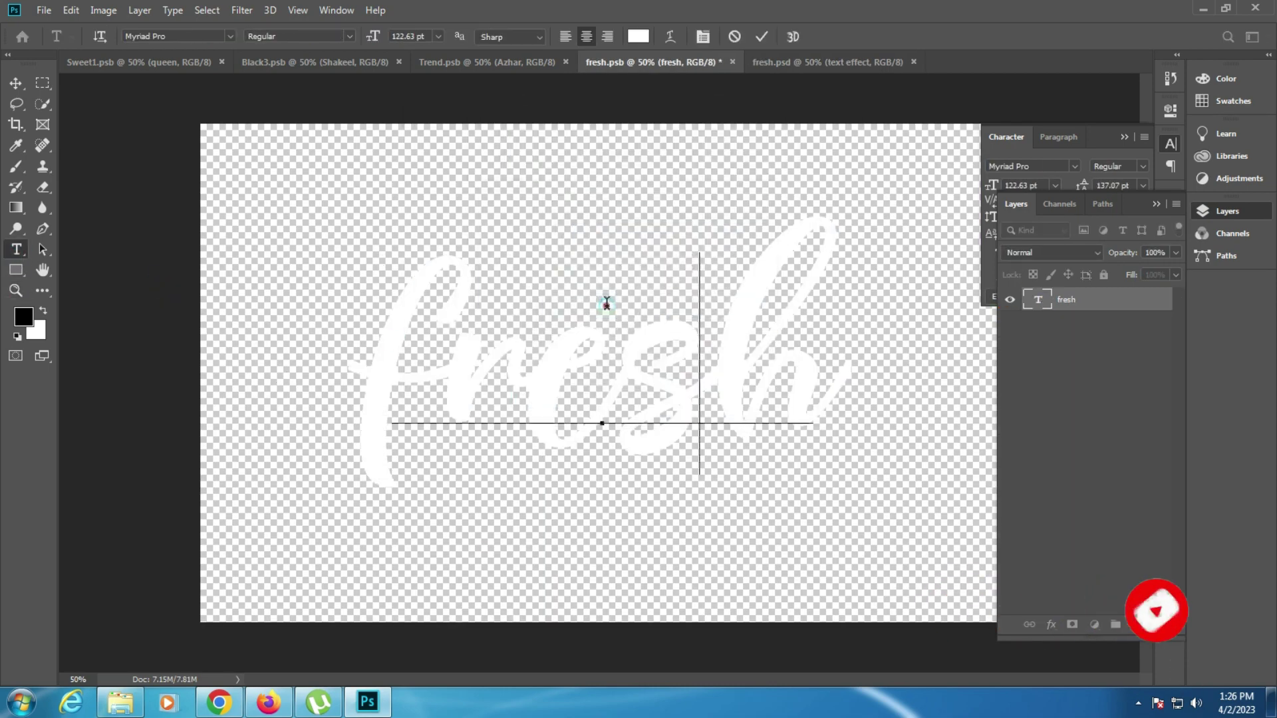
key("ctrl+a")
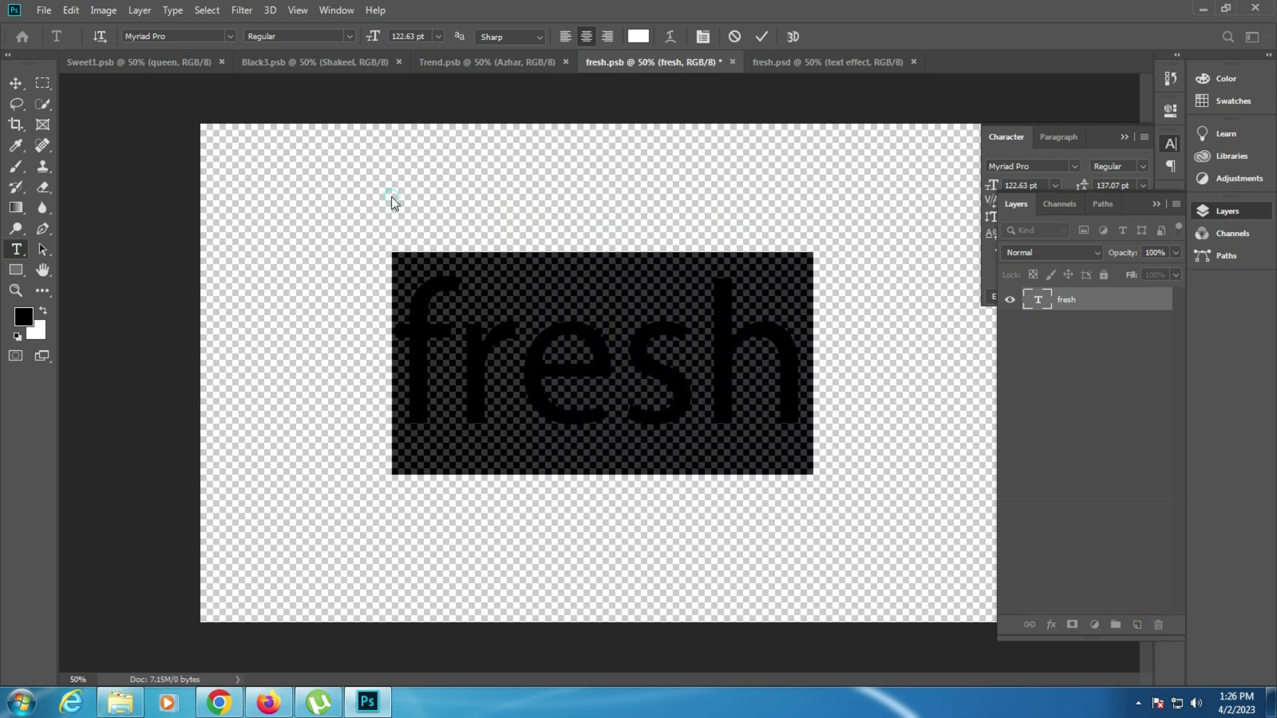
type("Eshal")
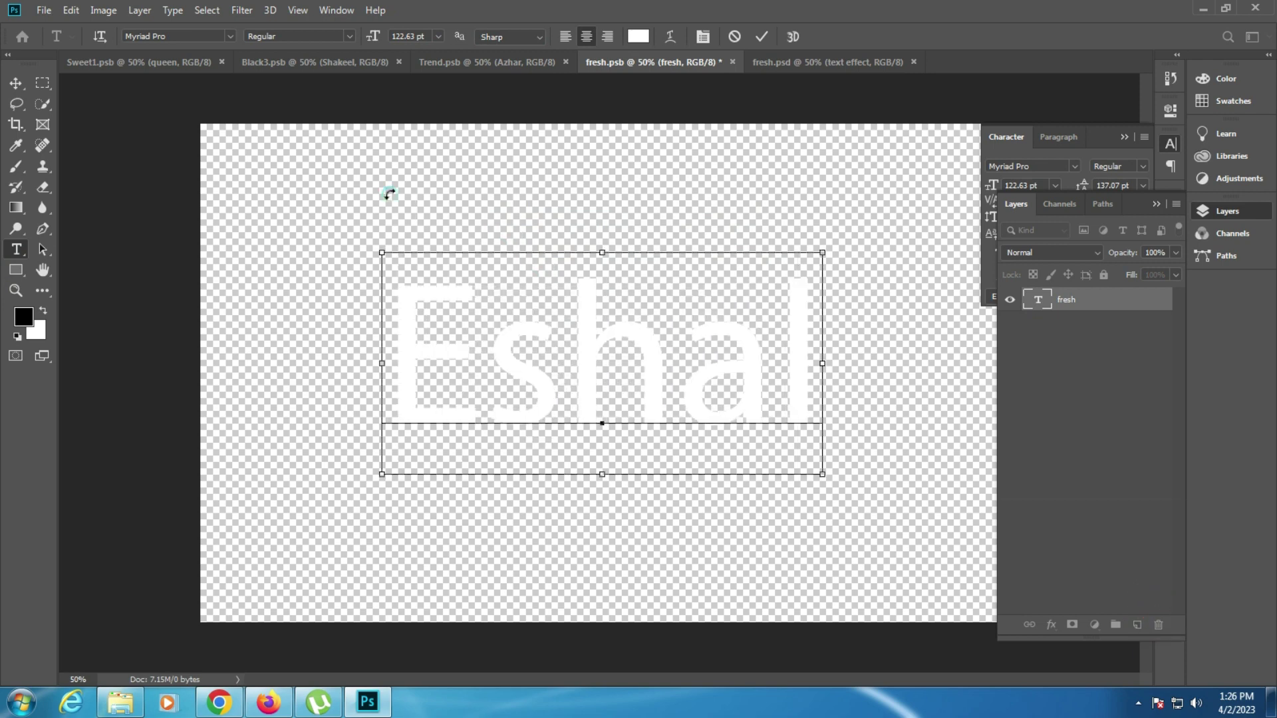
Step: Browse fonts for the ESHAL text and apply Oswald Stencil Bold
key("ctrl+a")
left_click(166, 36)
scroll(167, 36, "down", 1)
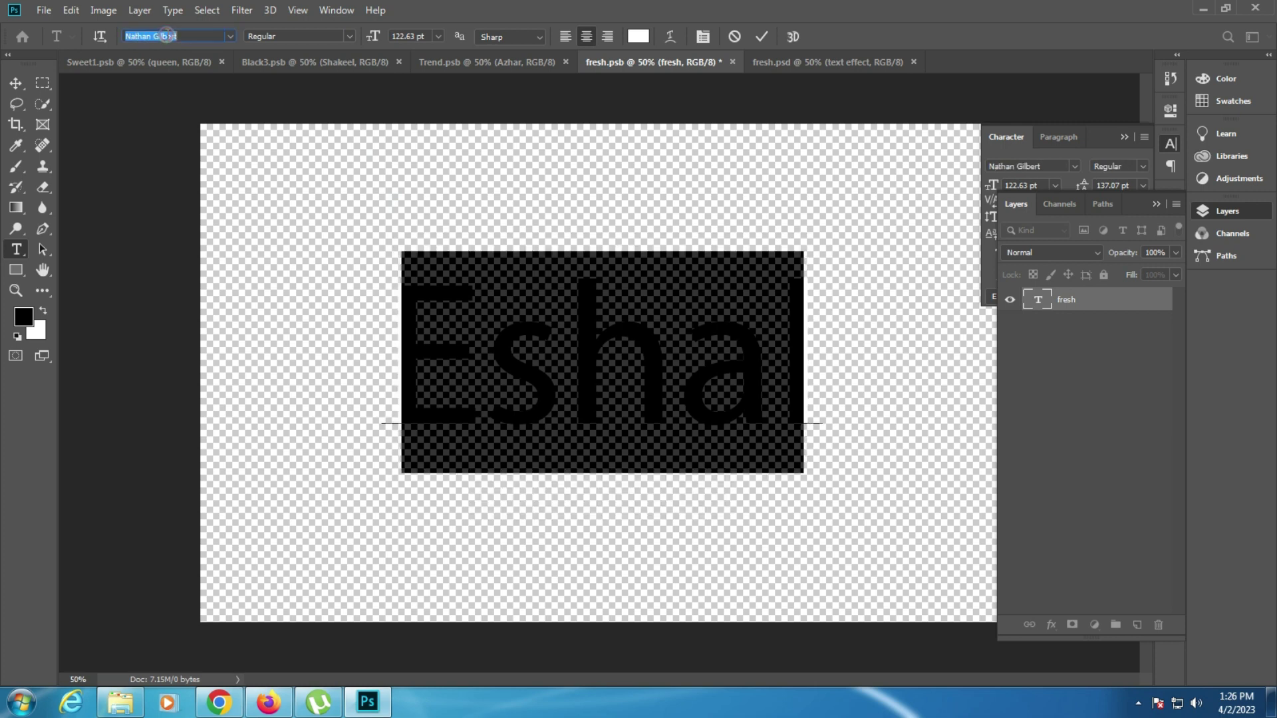
scroll(166, 36, "down", 1)
scroll(166, 36, "down", 1)
scroll(166, 36, "down", 1)
scroll(166, 36, "down", 1)
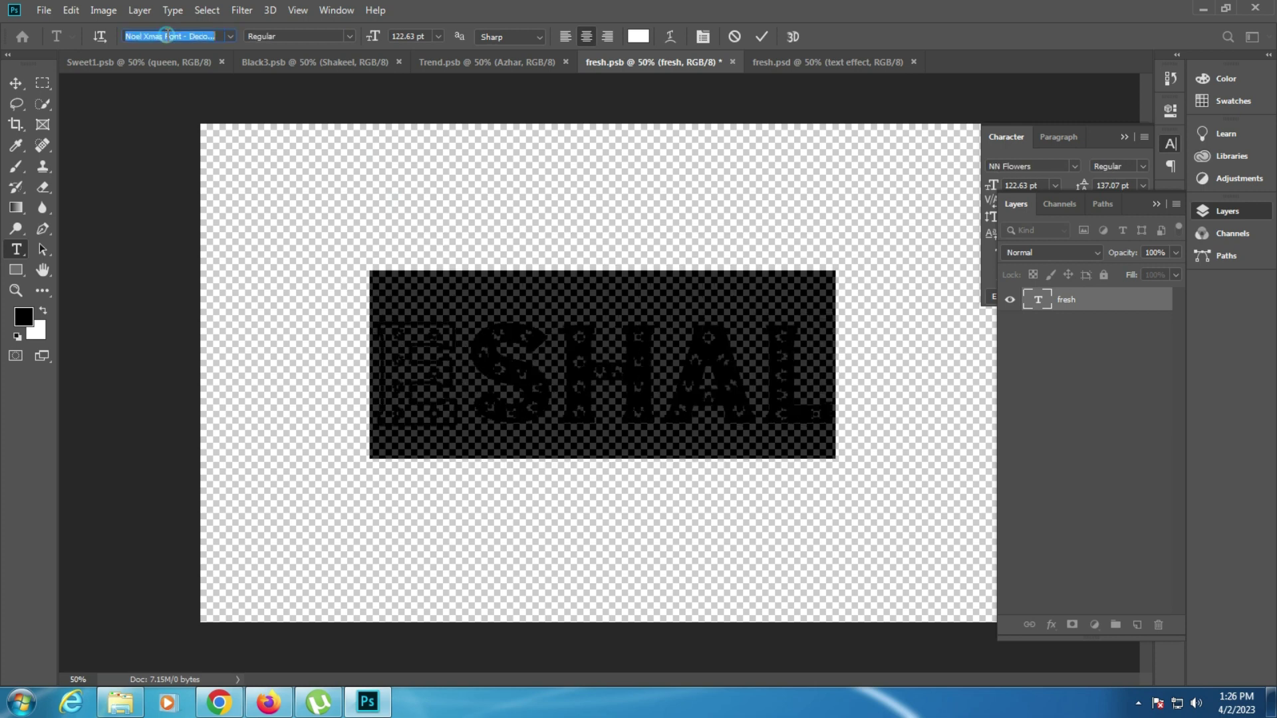
scroll(166, 36, "down", 1)
scroll(167, 36, "down", 1)
scroll(169, 35, "down", 1)
scroll(172, 36, "down", 1)
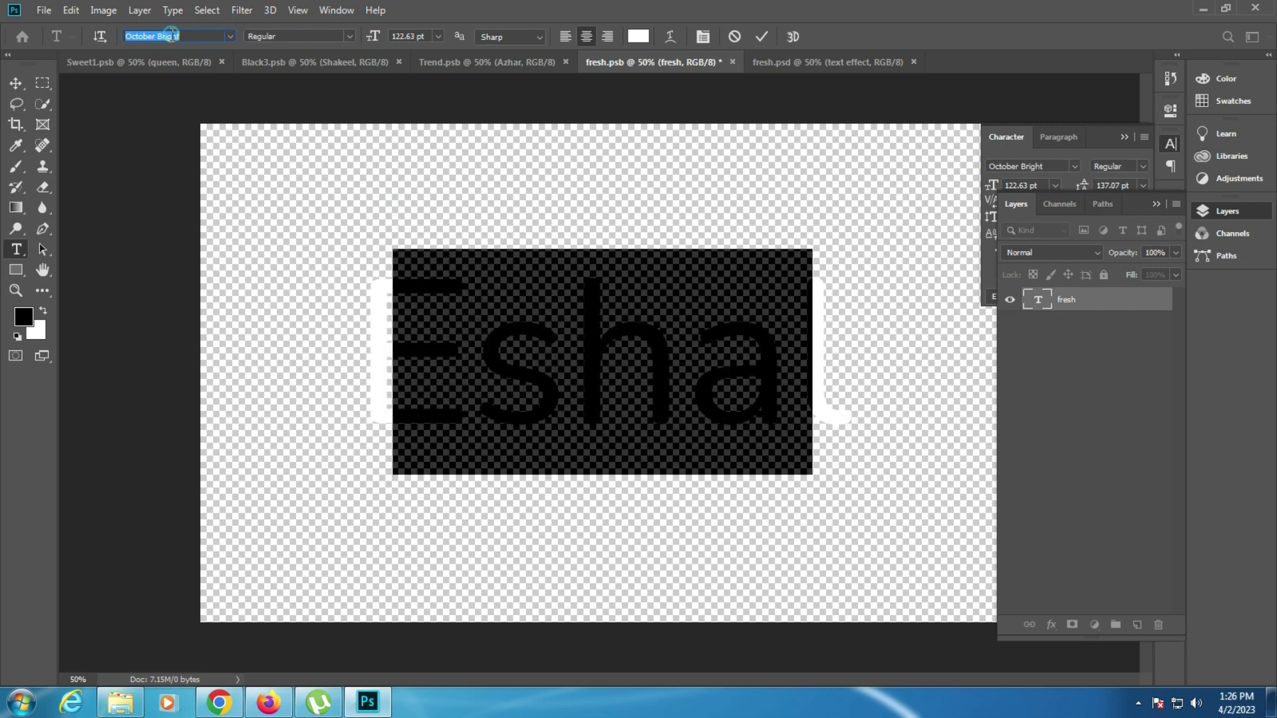
scroll(172, 36, "down", 1)
scroll(171, 36, "down", 1)
scroll(172, 36, "down", 1)
scroll(172, 36, "down", 1)
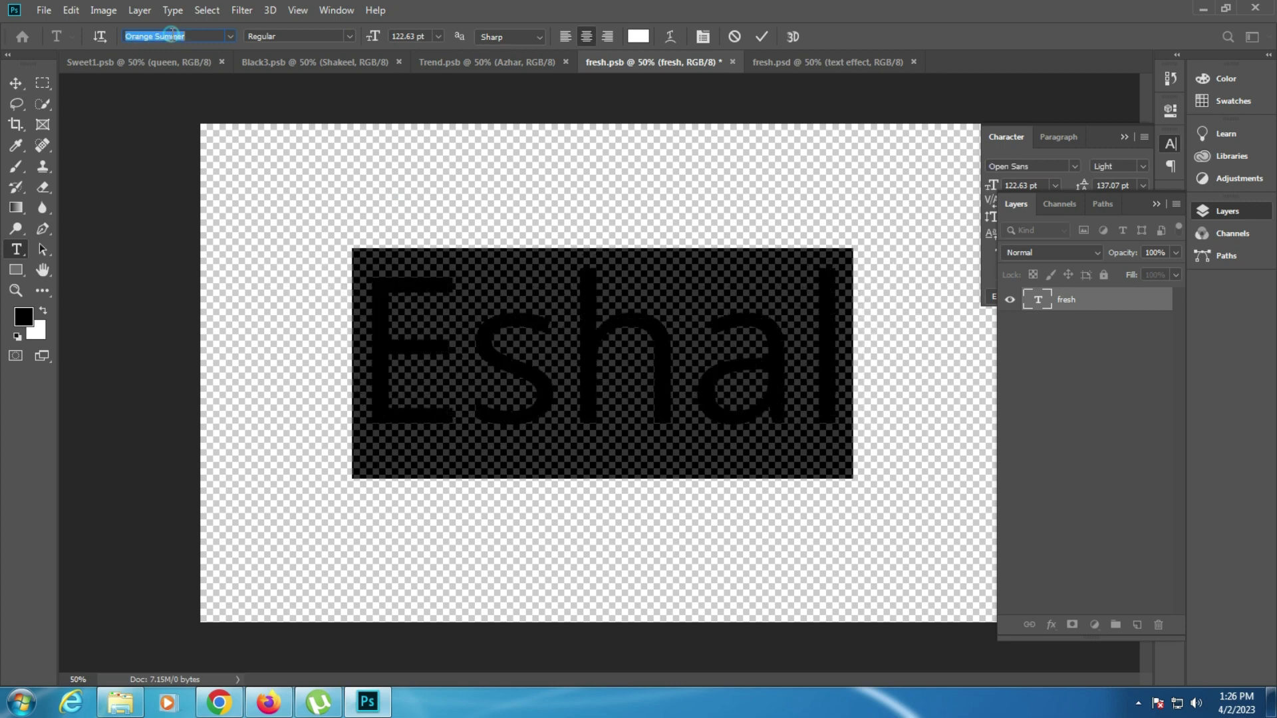
scroll(172, 35, "down", 1)
scroll(172, 34, "down", 1)
scroll(172, 35, "down", 1)
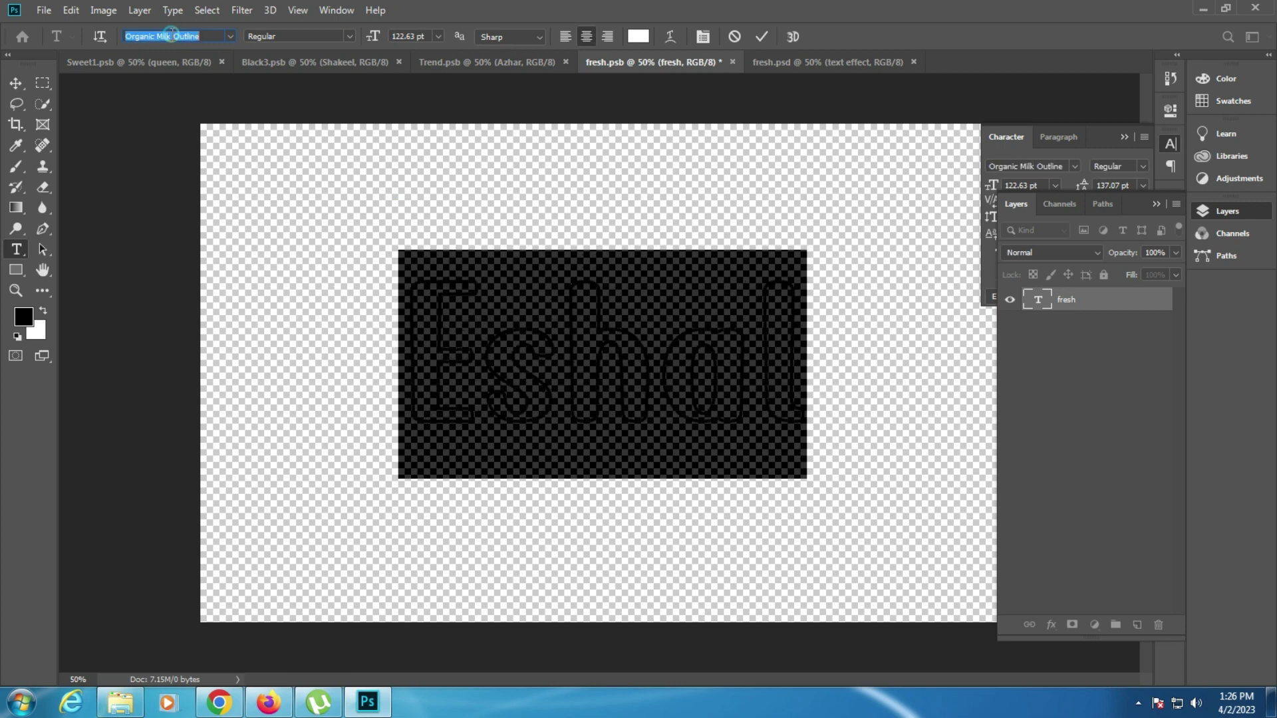
scroll(172, 35, "down", 1)
scroll(171, 34, "down", 1)
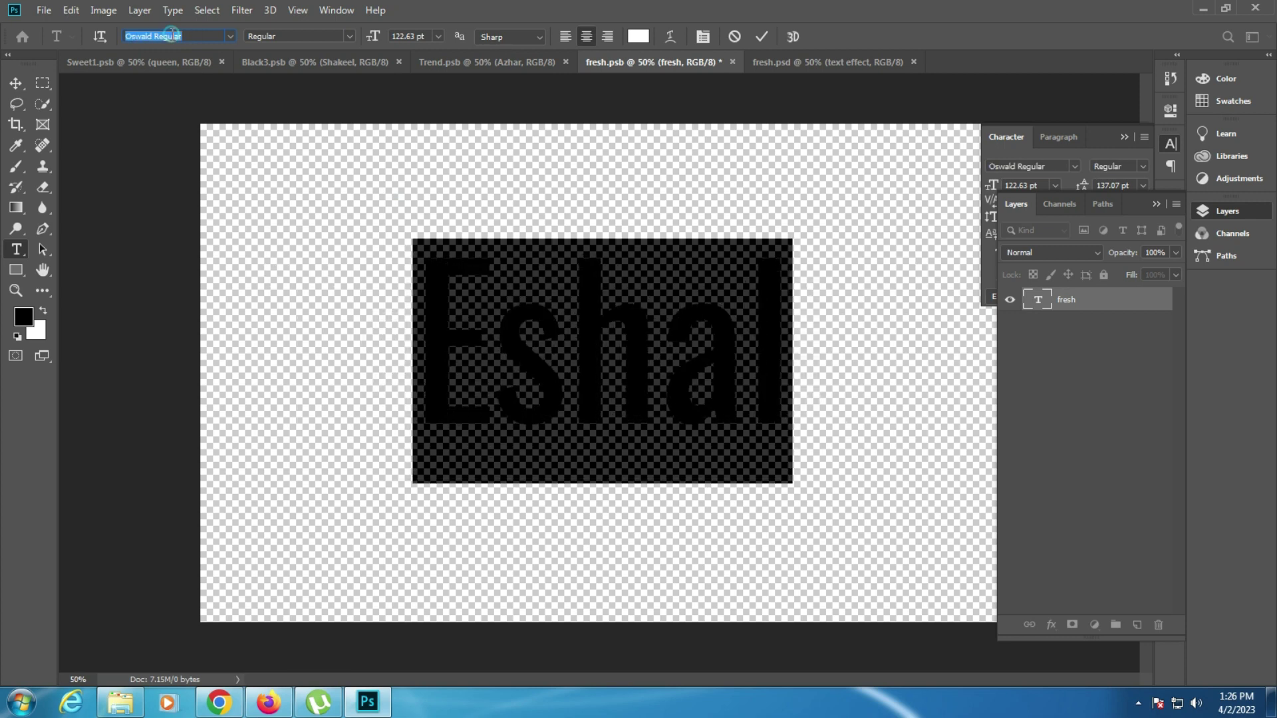
scroll(172, 35, "down", 1)
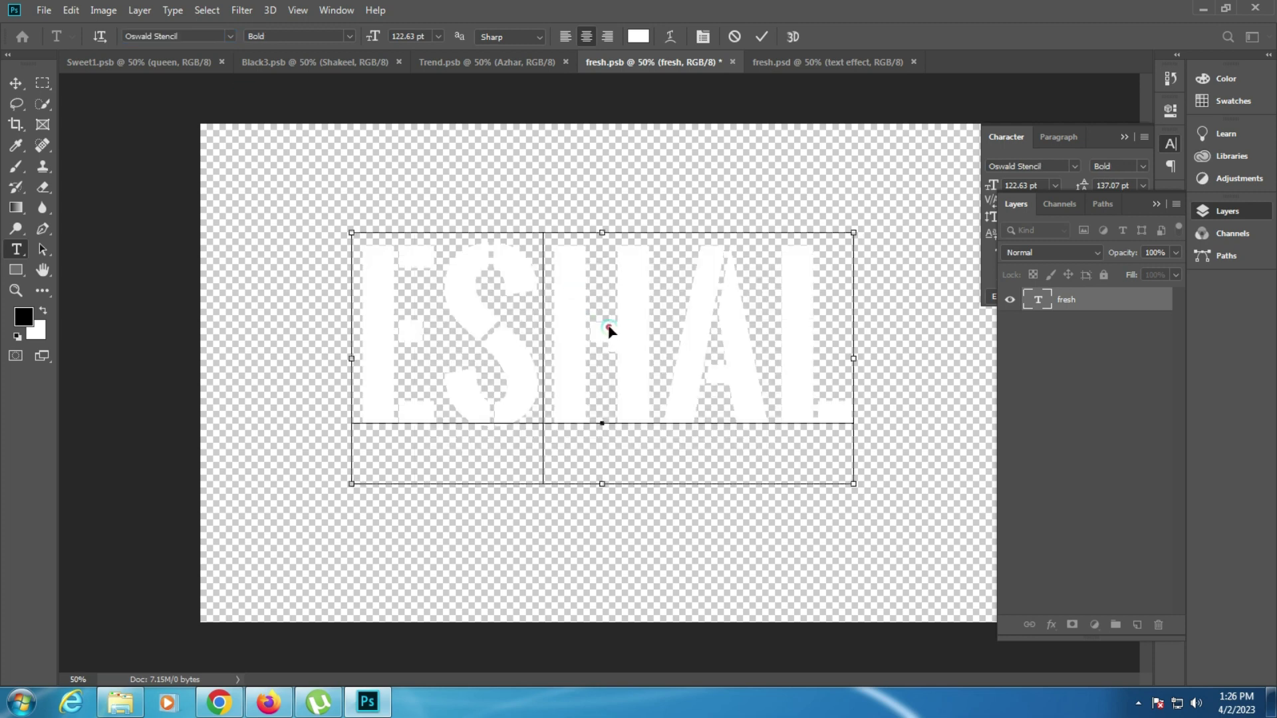
Step: Nudge the ESHAL text slightly lower and return to the fresh.psd template
left_click_drag(607, 328, 607, 348)
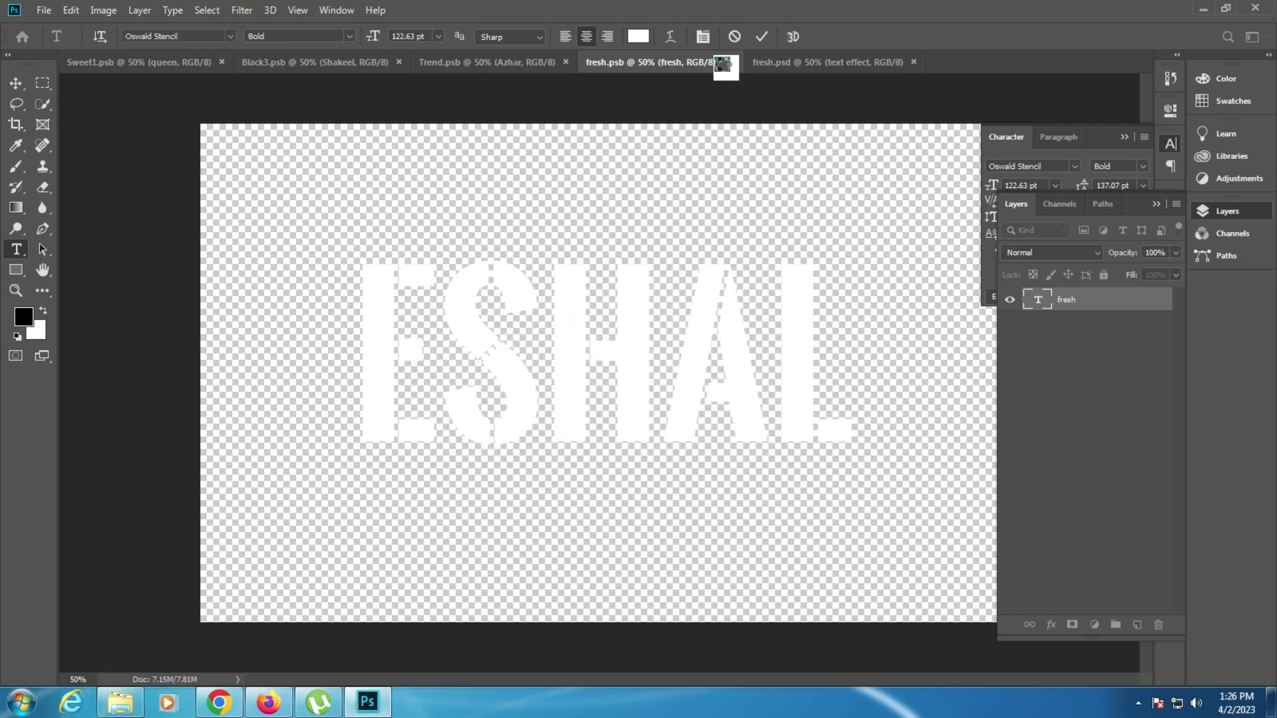
left_click_drag(482, 88, 716, 288)
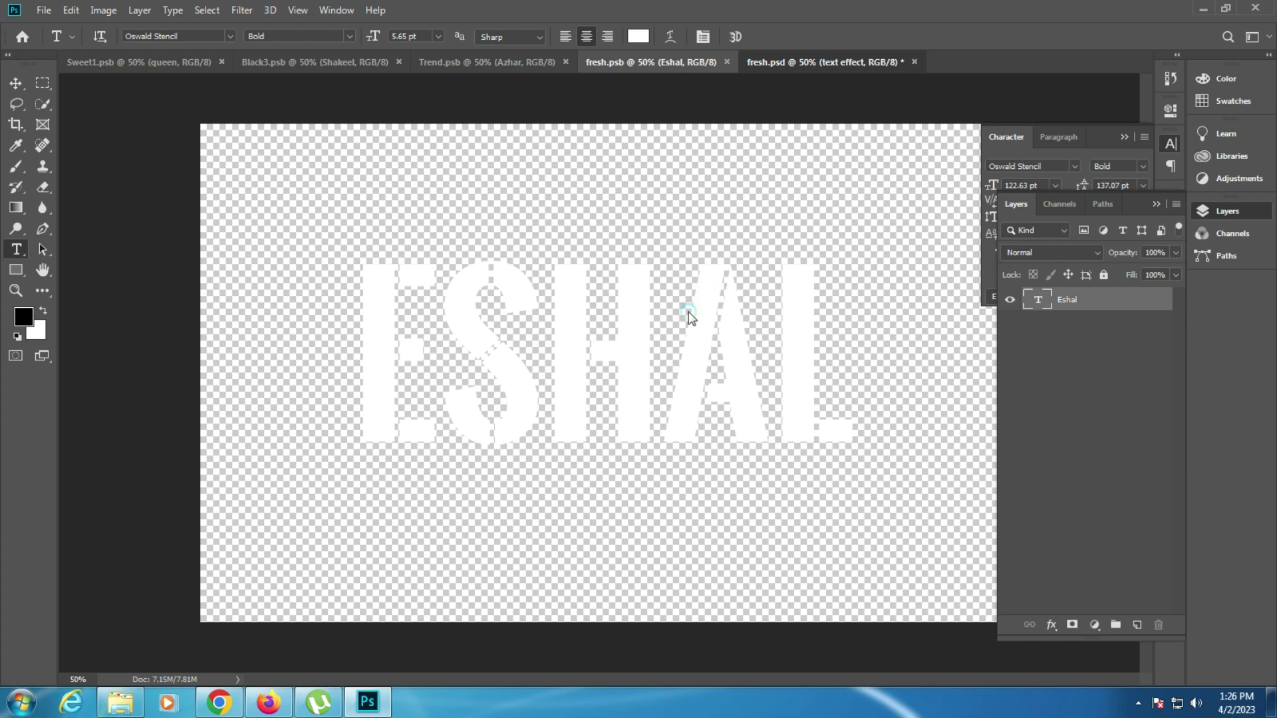
key("ctrl+Tab")
Step: Zoom in on the fresh template, fit it to screen, and close fresh.psd
left_click(16, 290)
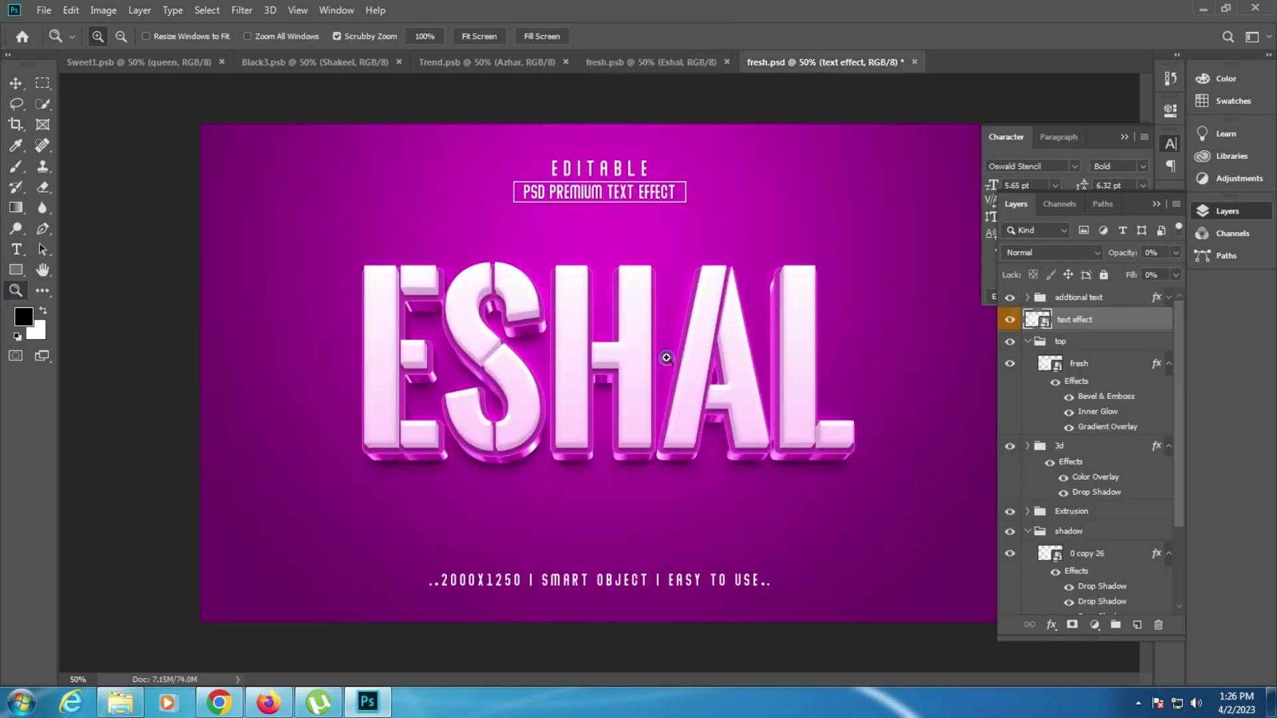
left_click(662, 357)
right_click(666, 358)
left_click(692, 368)
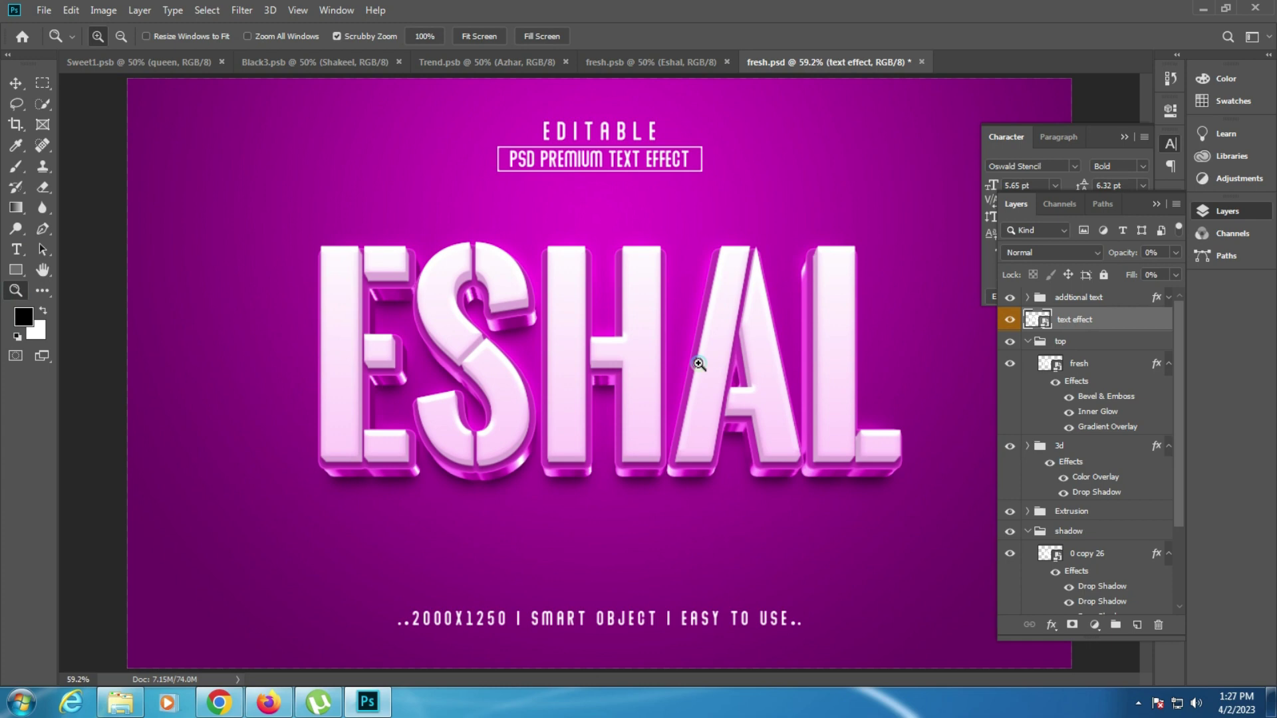
left_click(920, 62)
left_click(632, 273)
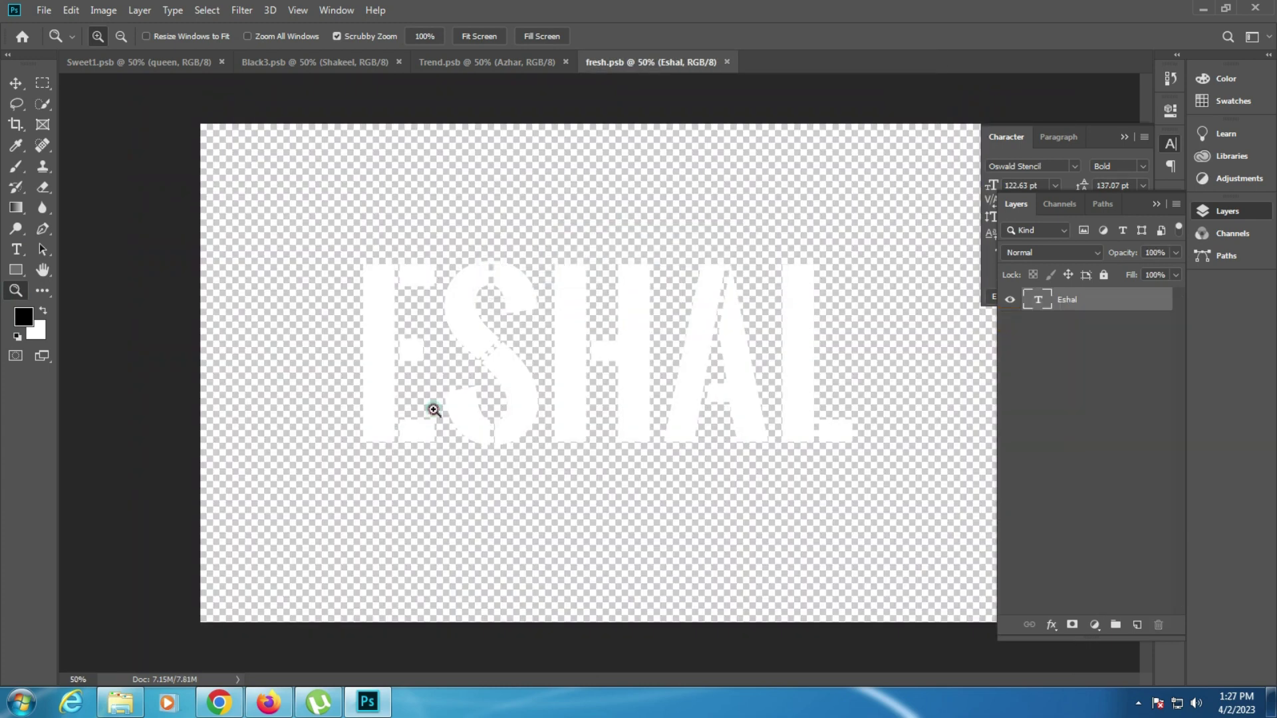
Step: Close the leftover fresh and Trend smart-object tabs and open jelly001.psd
left_click(727, 62)
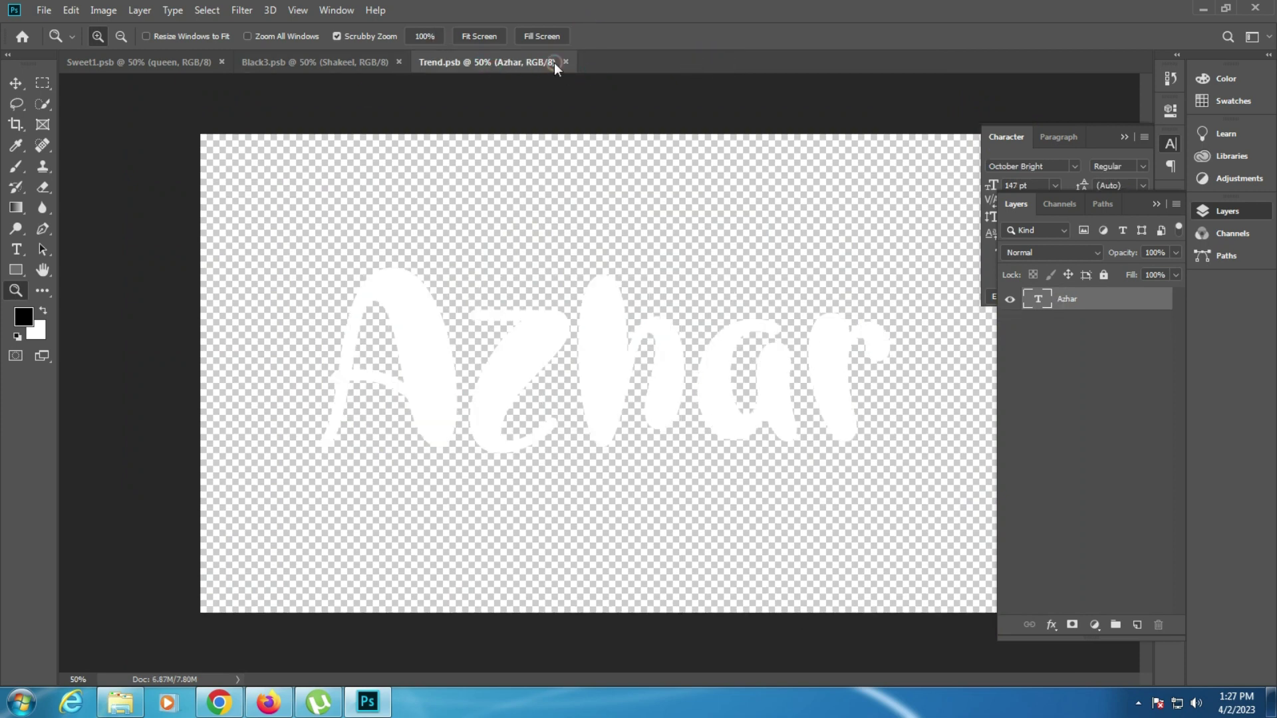
left_click(566, 62)
left_click(120, 702)
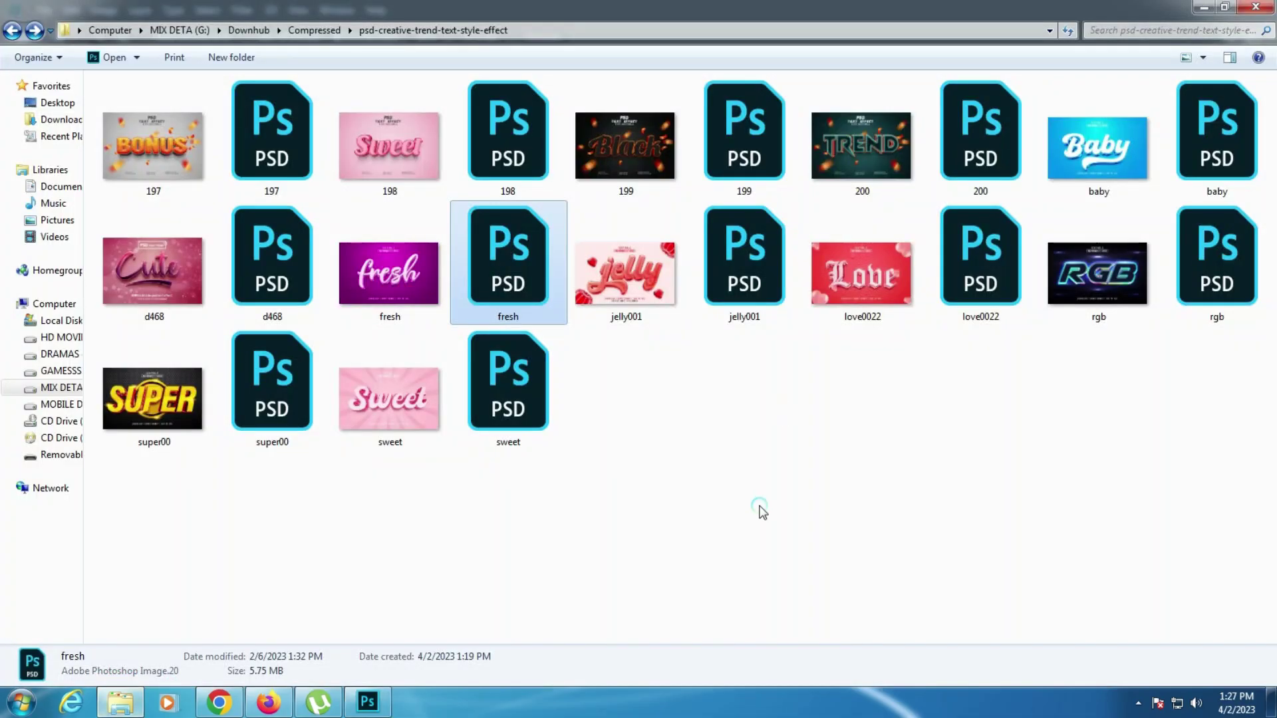
double_click(734, 276)
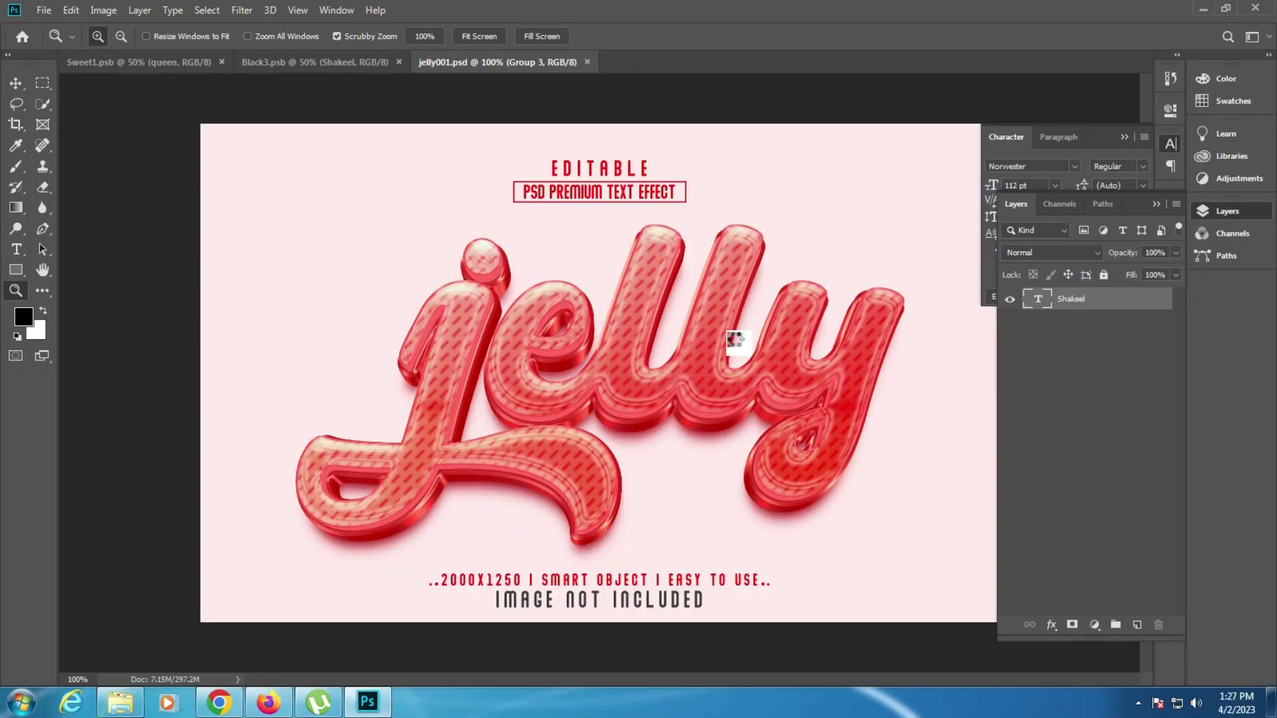
Step: Retype the jelly smart-object text as Kinza and shrink it to 151.37 pt
left_click(721, 386)
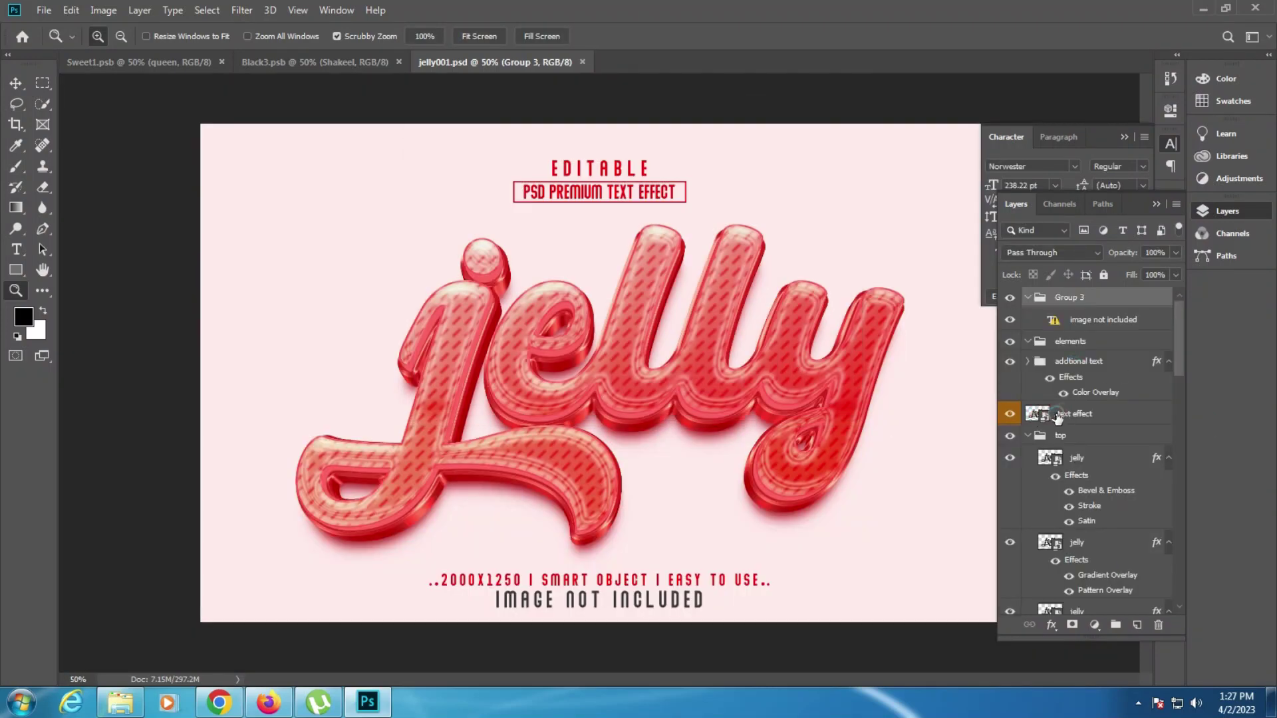
double_click(1044, 416)
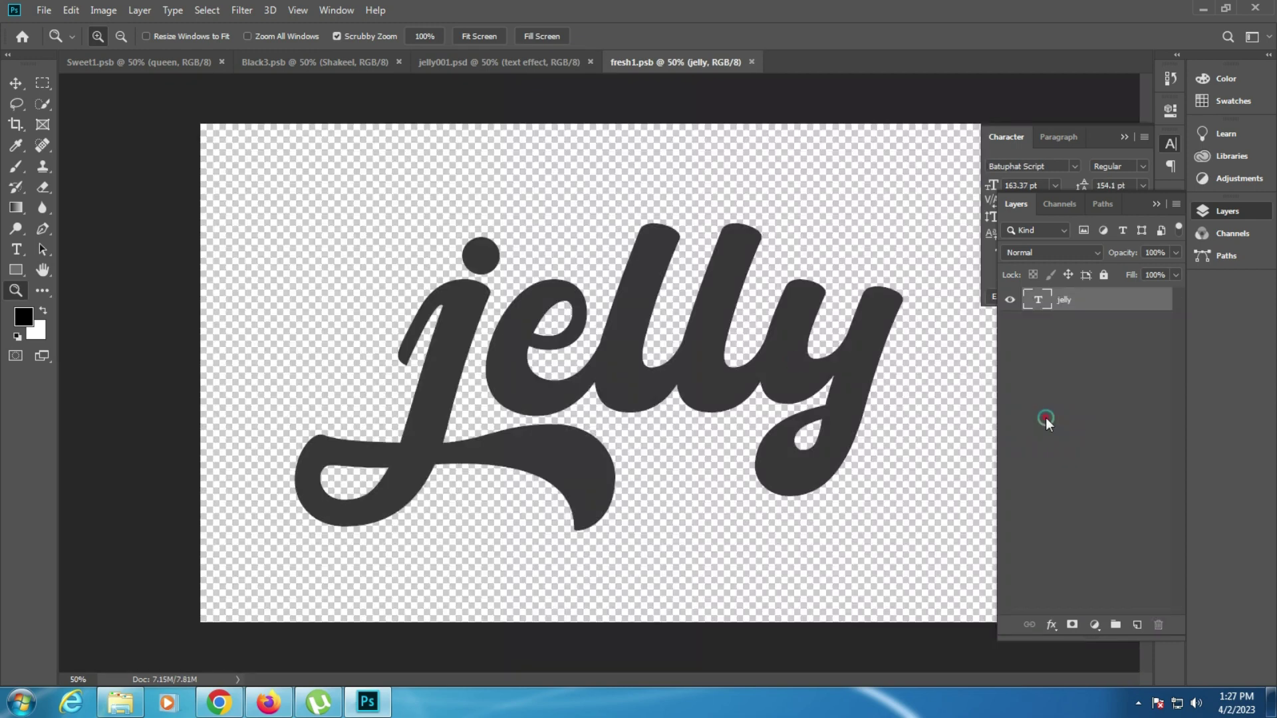
left_click(20, 249)
left_click(612, 310)
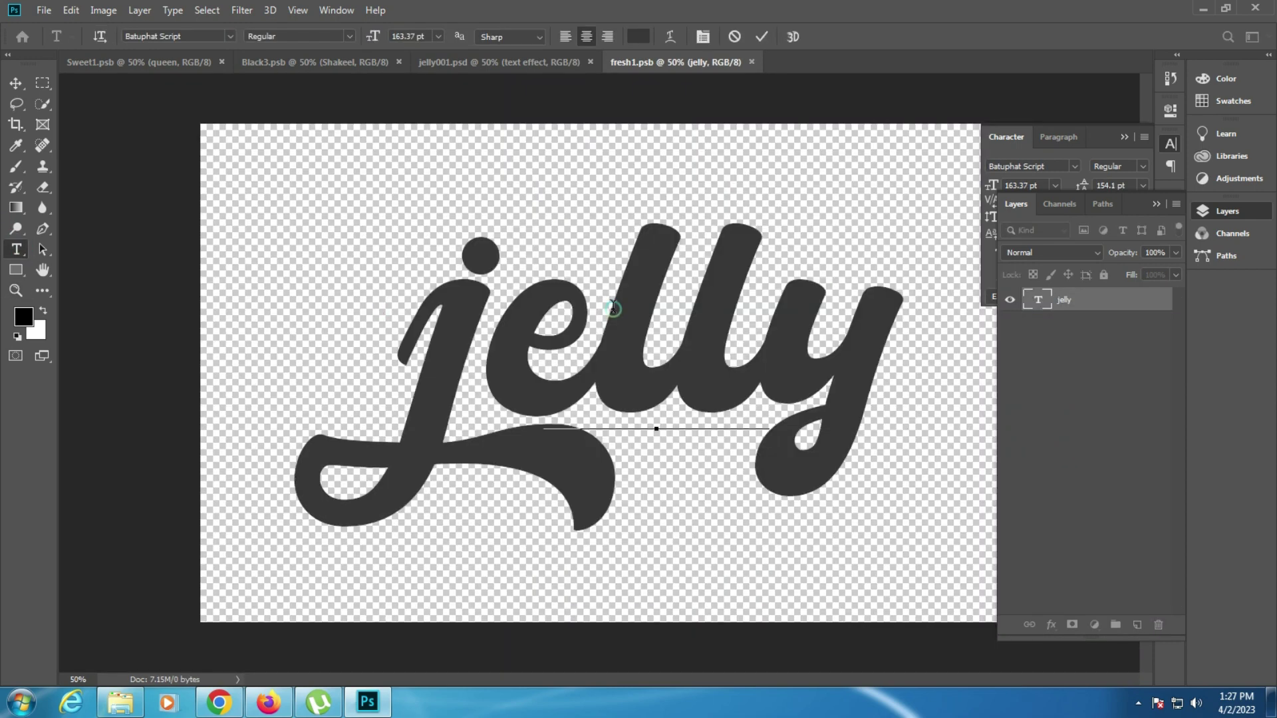
key("ctrl+a")
type("Kinza")
key("ctrl+a")
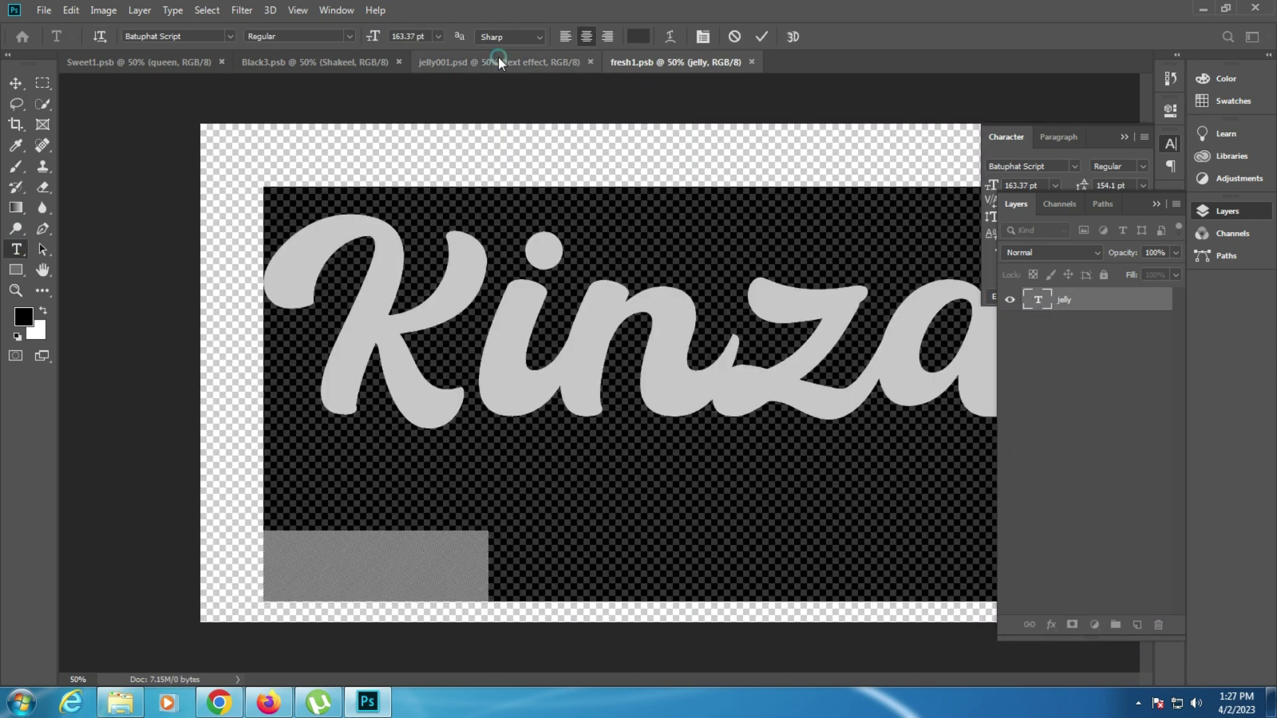
key("ctrl+shift+comma")
key("ctrl+shift+comma")
key("ctrl+shift+comma")
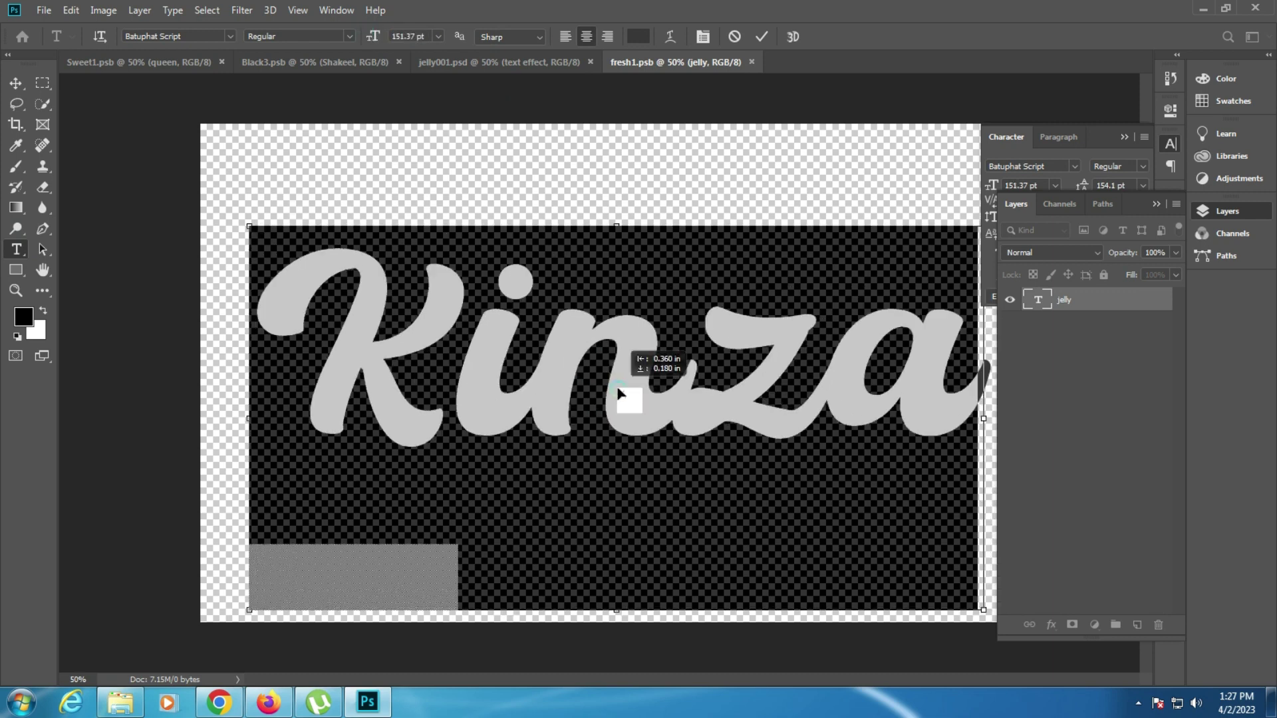
key("ctrl+h")
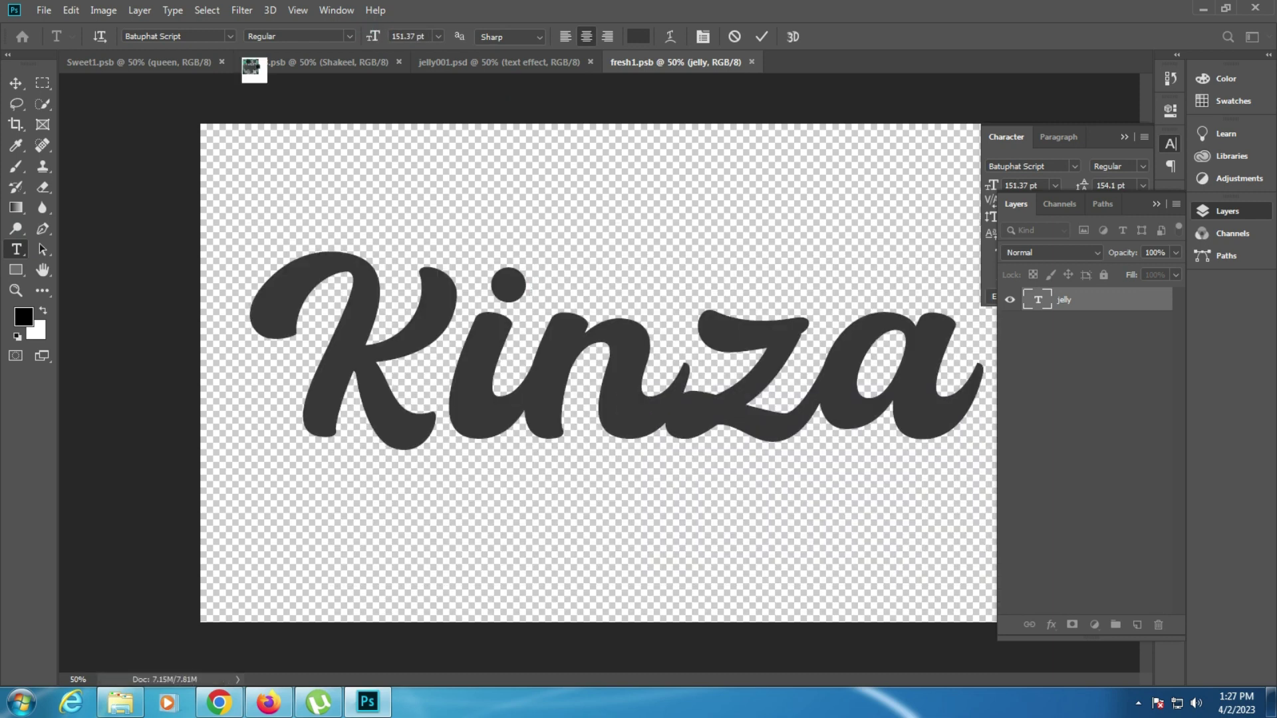
Step: Check Kinza on jelly001.psd fitted to screen, then close both jelly documents without saving
left_click(527, 68)
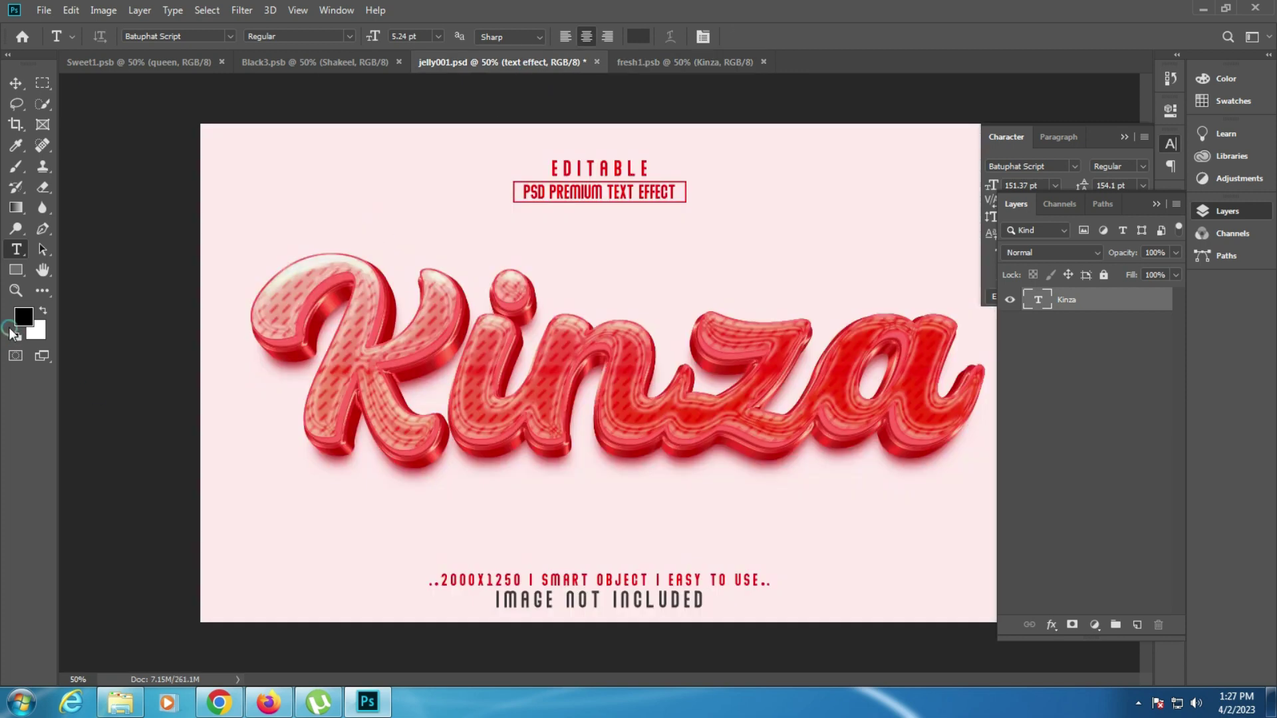
left_click(15, 290)
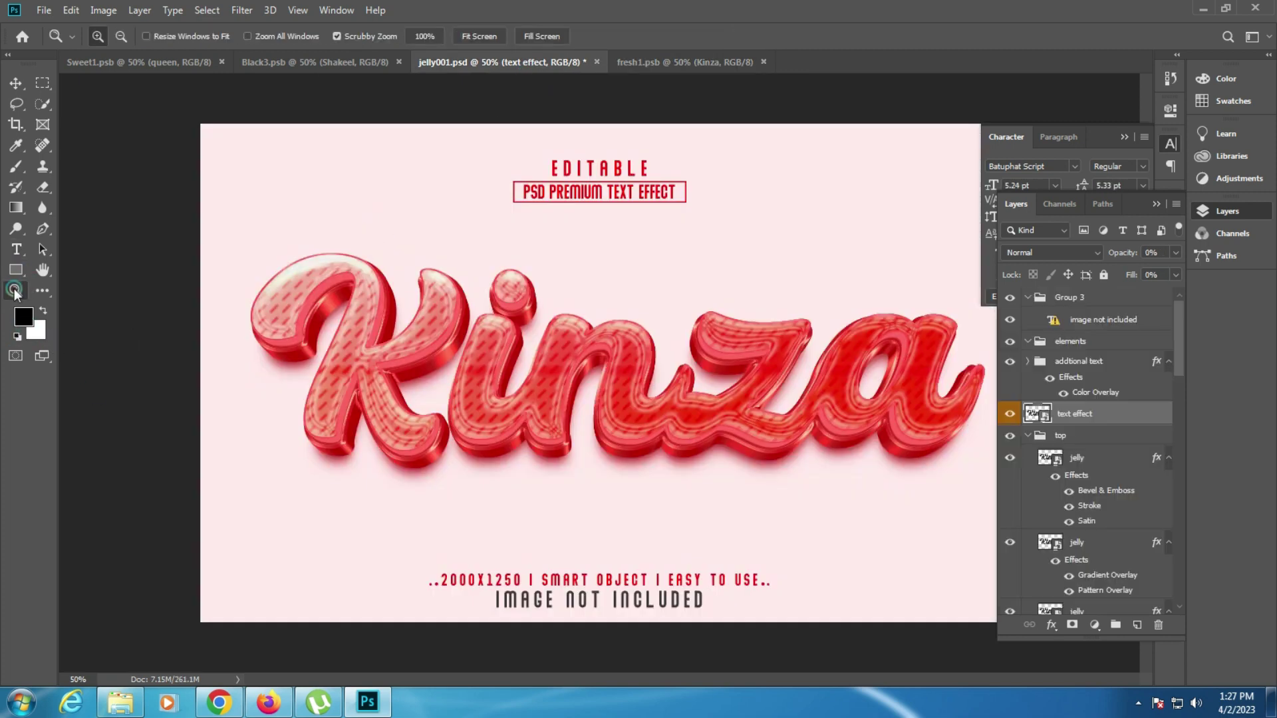
left_click(725, 429)
right_click(371, 328)
left_click(393, 335)
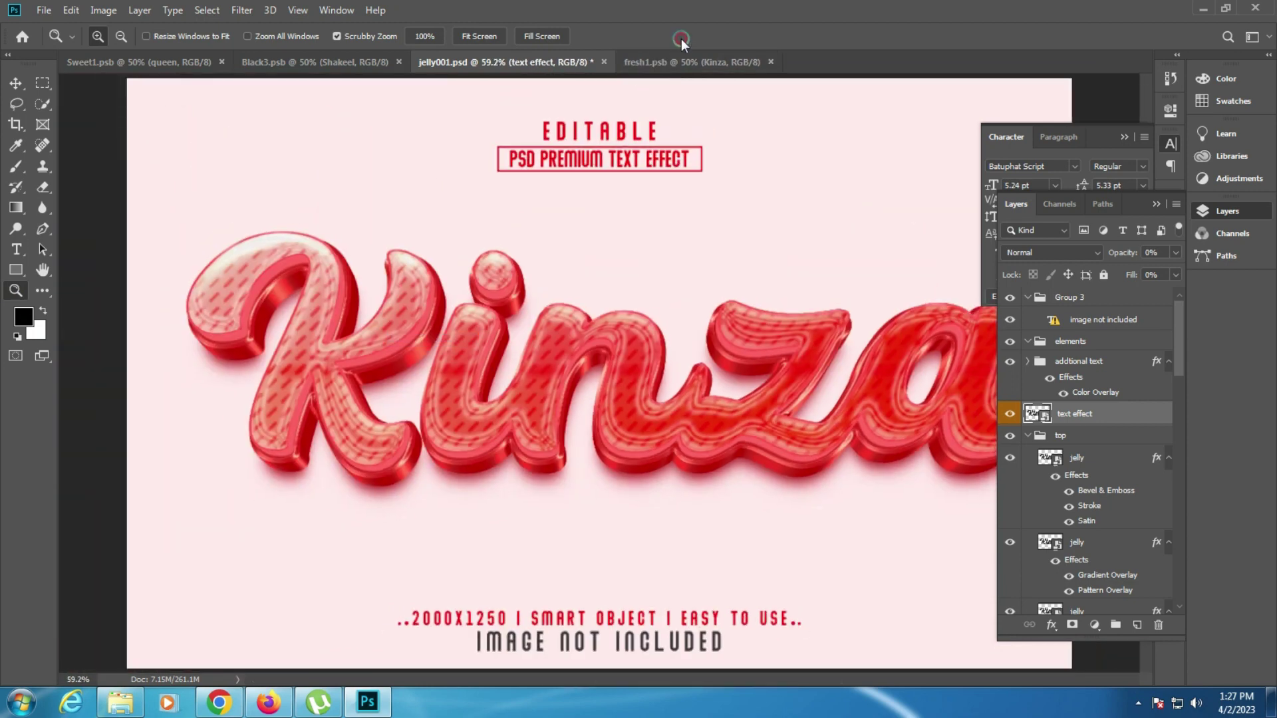
left_click(604, 62)
left_click(631, 264)
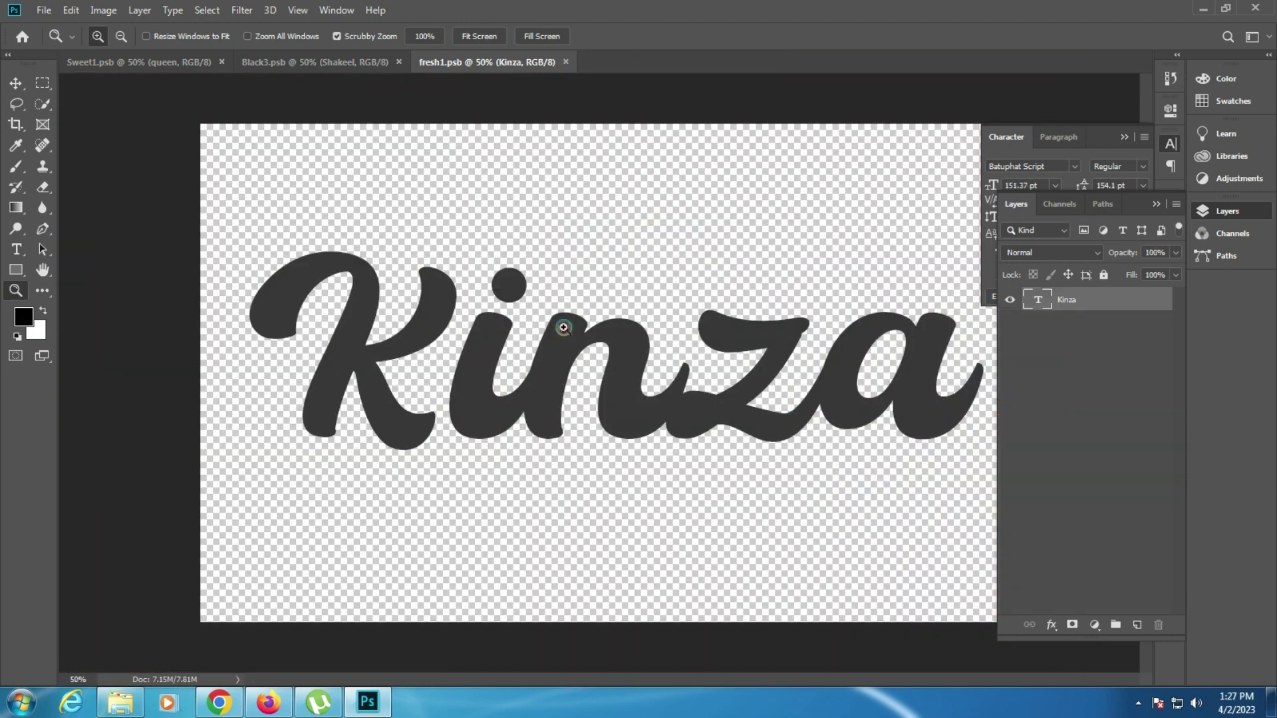
left_click(566, 62)
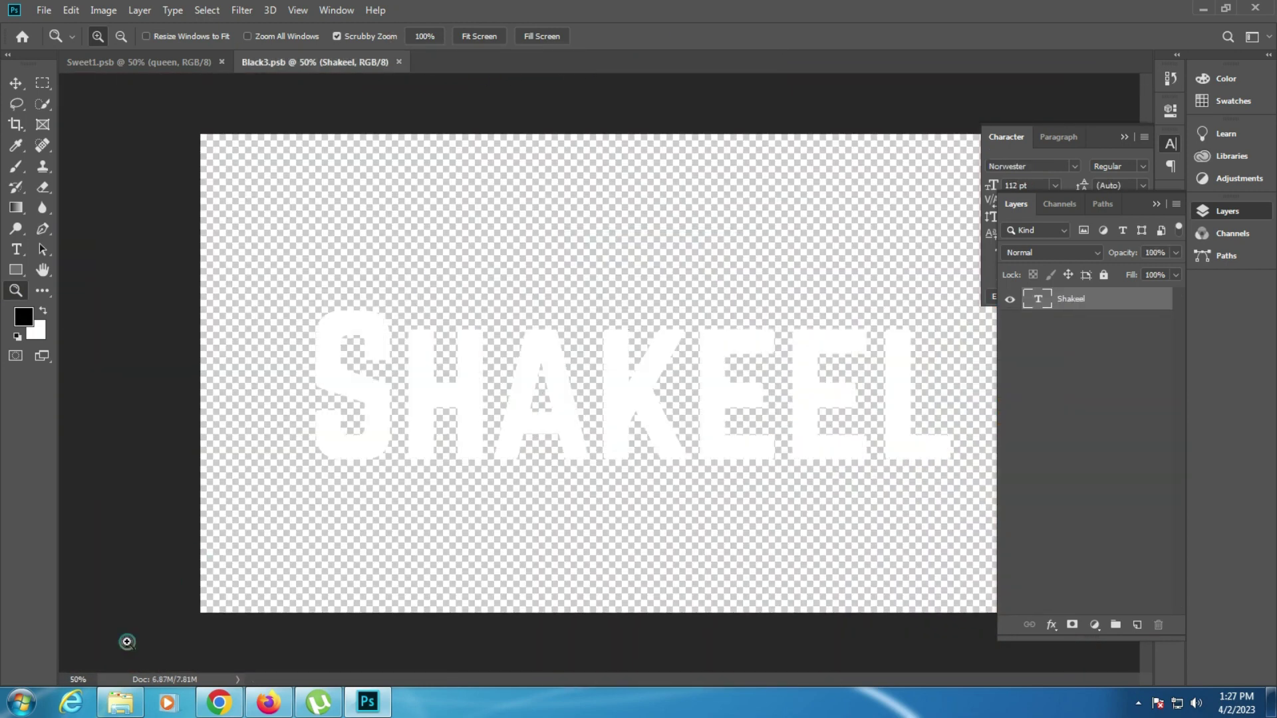
Step: Open love0022.psd from the templates folder, dismissing the missing fonts warning
left_click(120, 702)
left_click(862, 273)
double_click(942, 283)
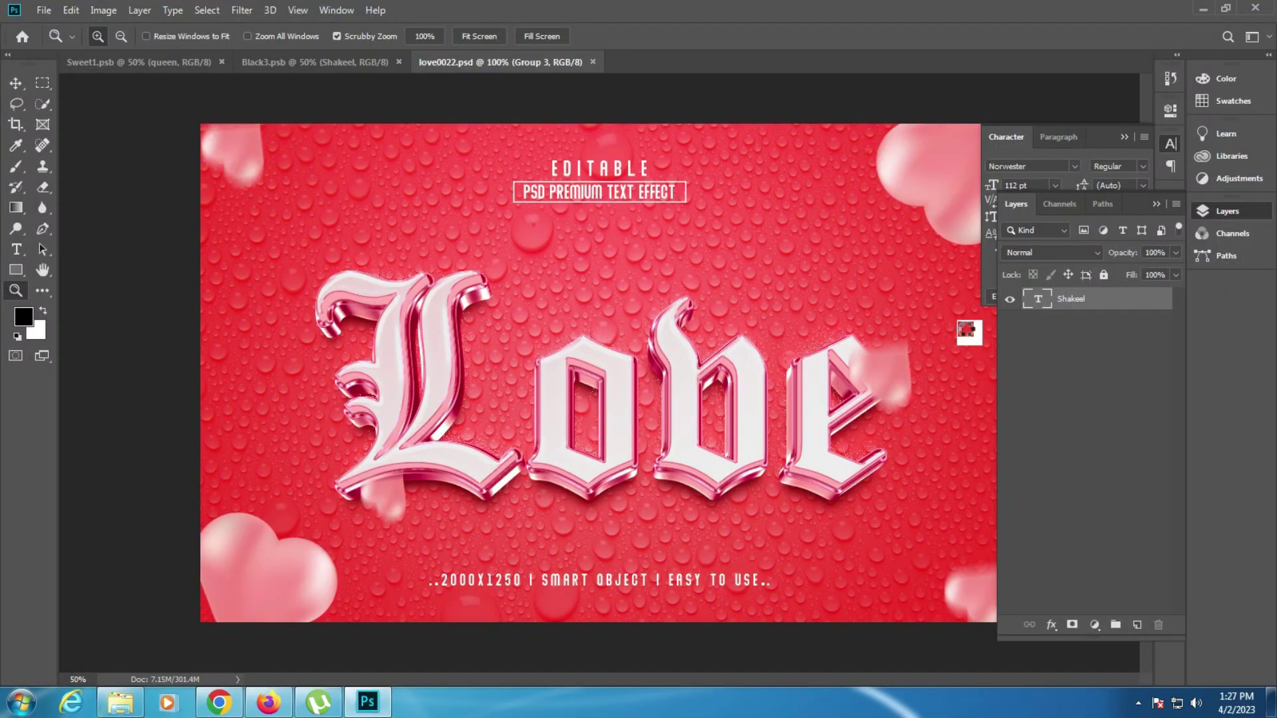
left_click(720, 385)
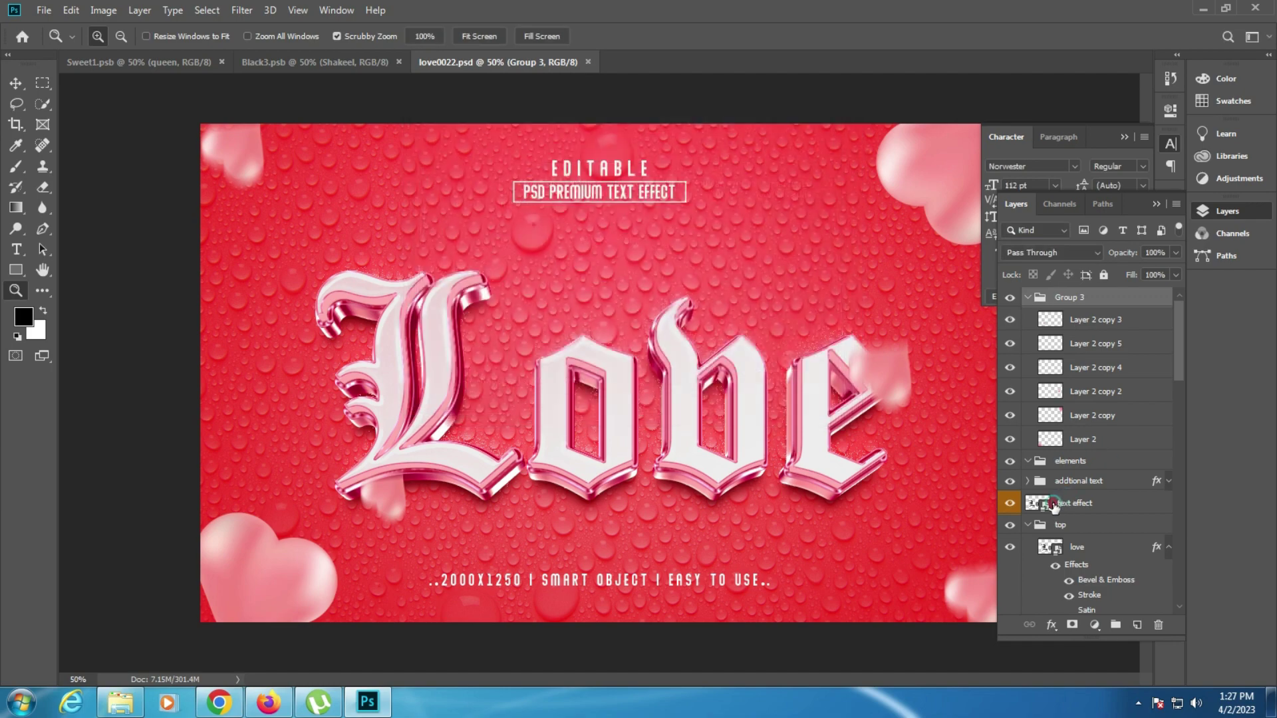
Step: Open the Love text smart object and copy its missing font name, OldEnglishTextMT
double_click(1046, 507)
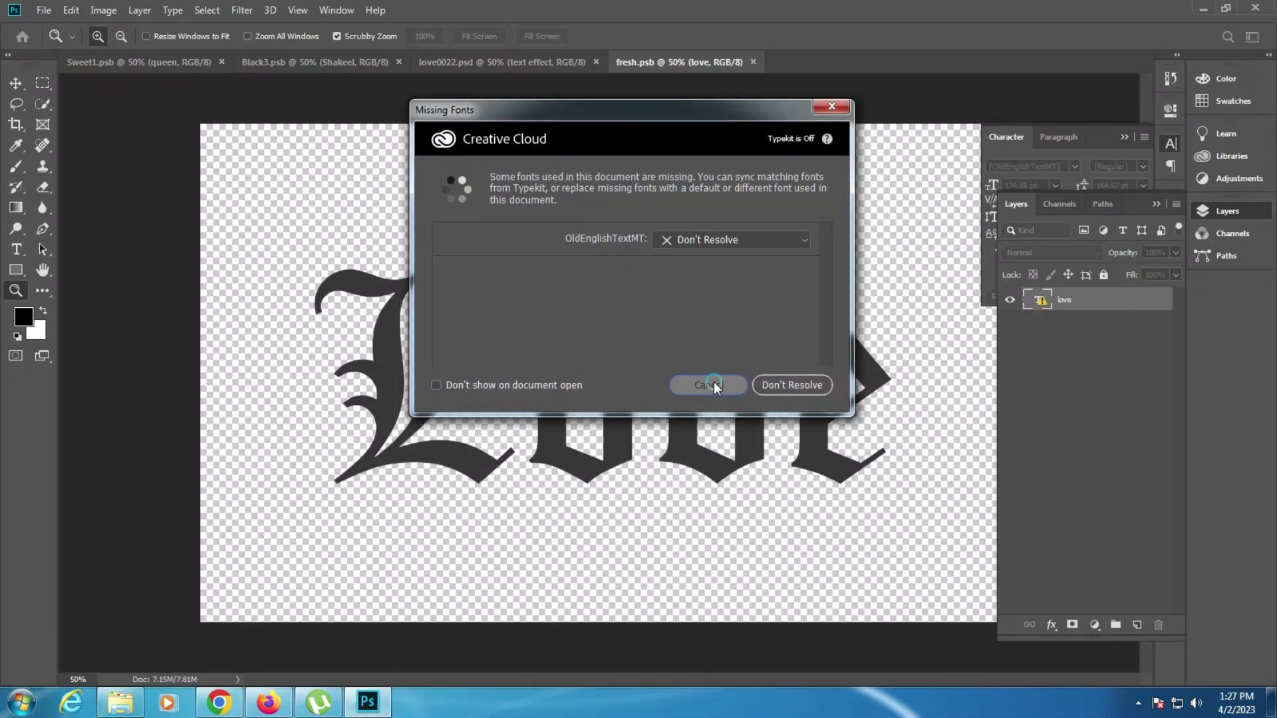
left_click(704, 463)
left_click(15, 252)
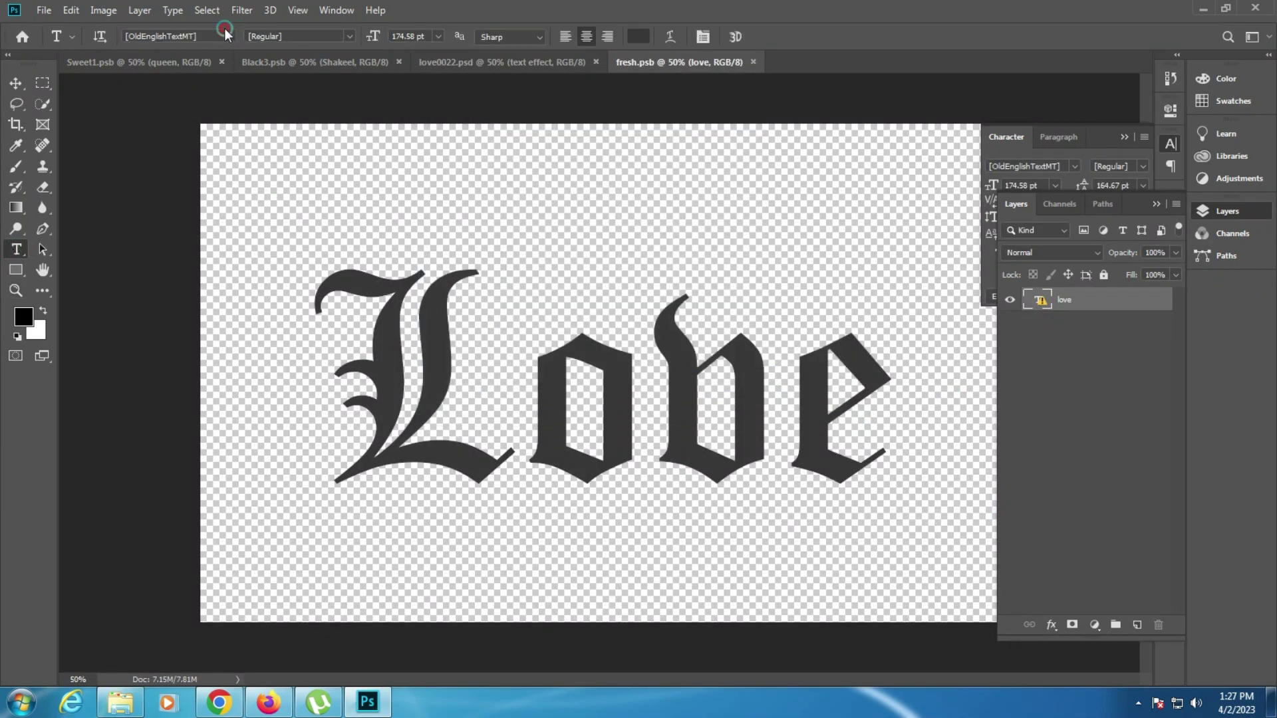
right_click(191, 34)
left_click(226, 83)
Step: Search Google for 'OldEnglishTextMT font' and open the Old English Text MT download page
left_click(269, 703)
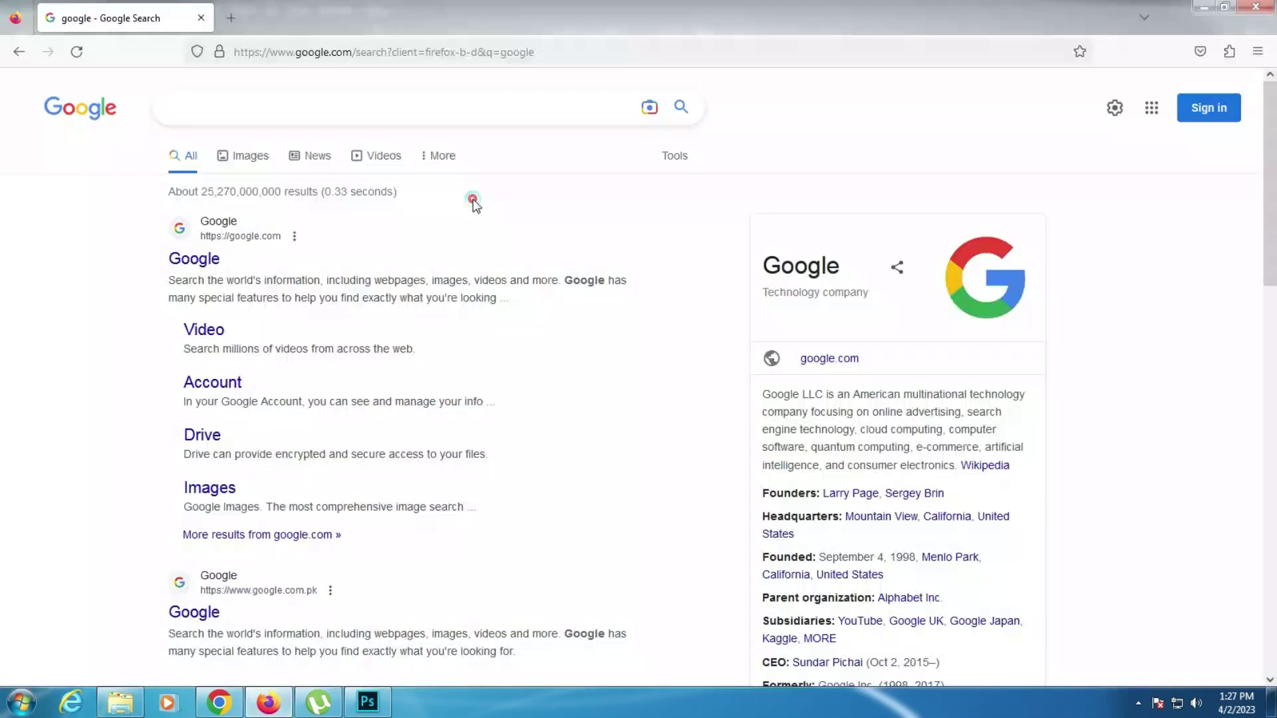
left_click(295, 107)
key("ctrl+v")
type("fo")
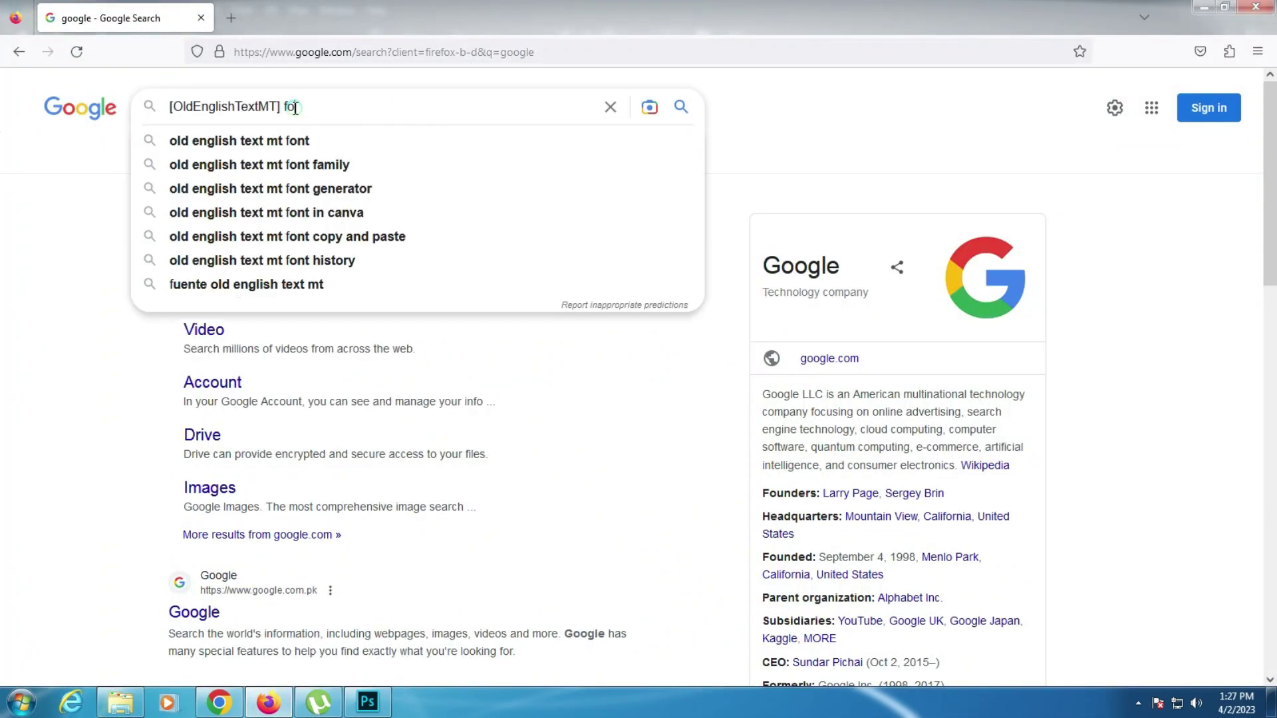
type("nt")
key("Return")
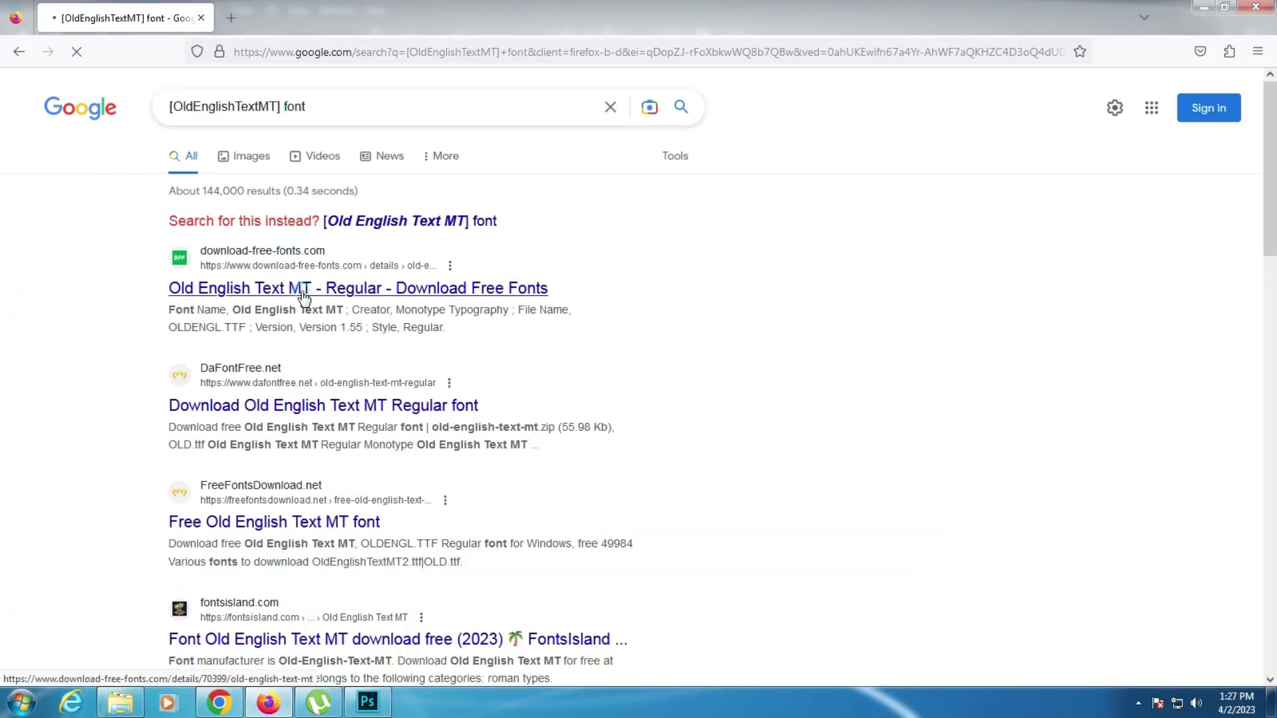
left_click(302, 292)
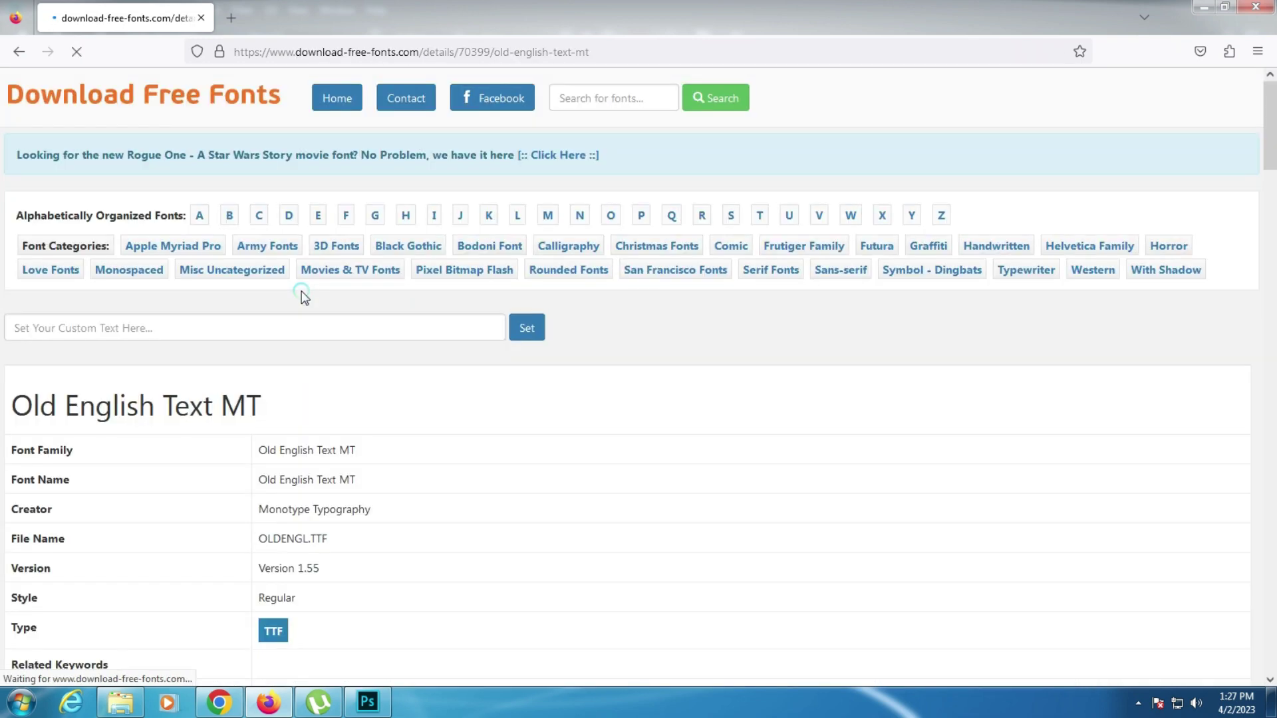
Step: Download and install the Old English Text MT font, then return to Photoshop
scroll(251, 436, "down", 5)
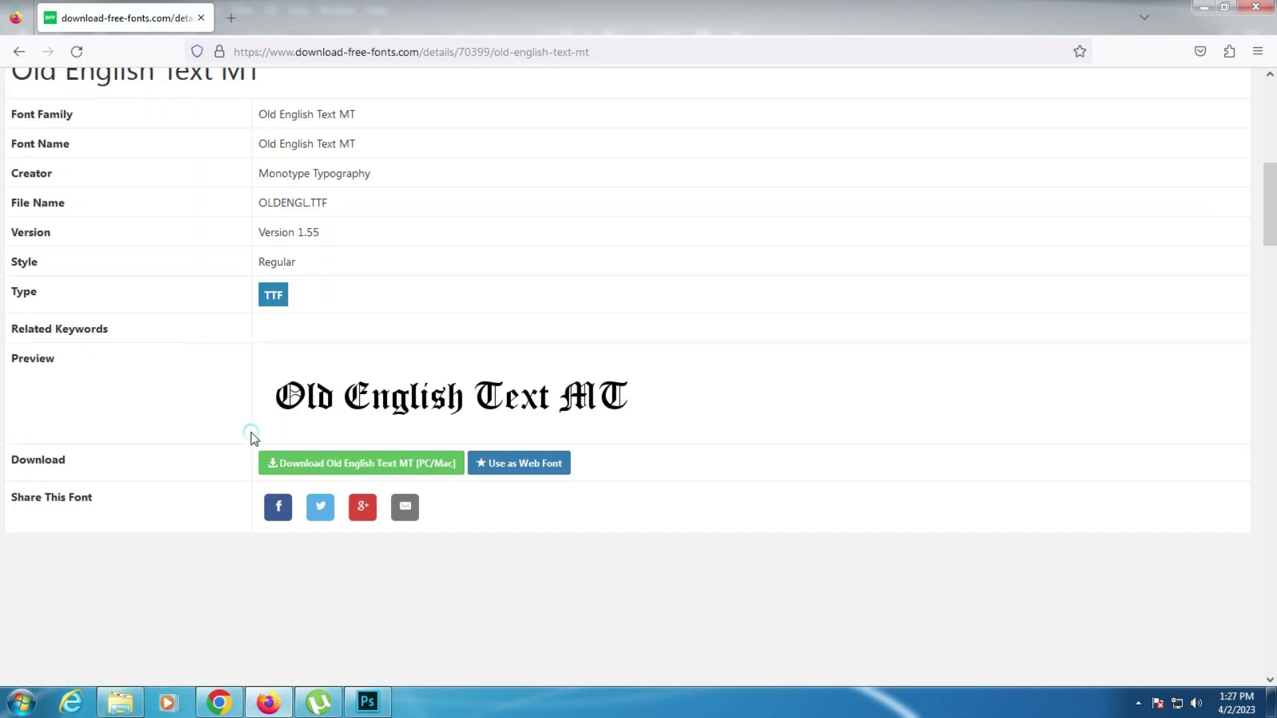
left_click(397, 469)
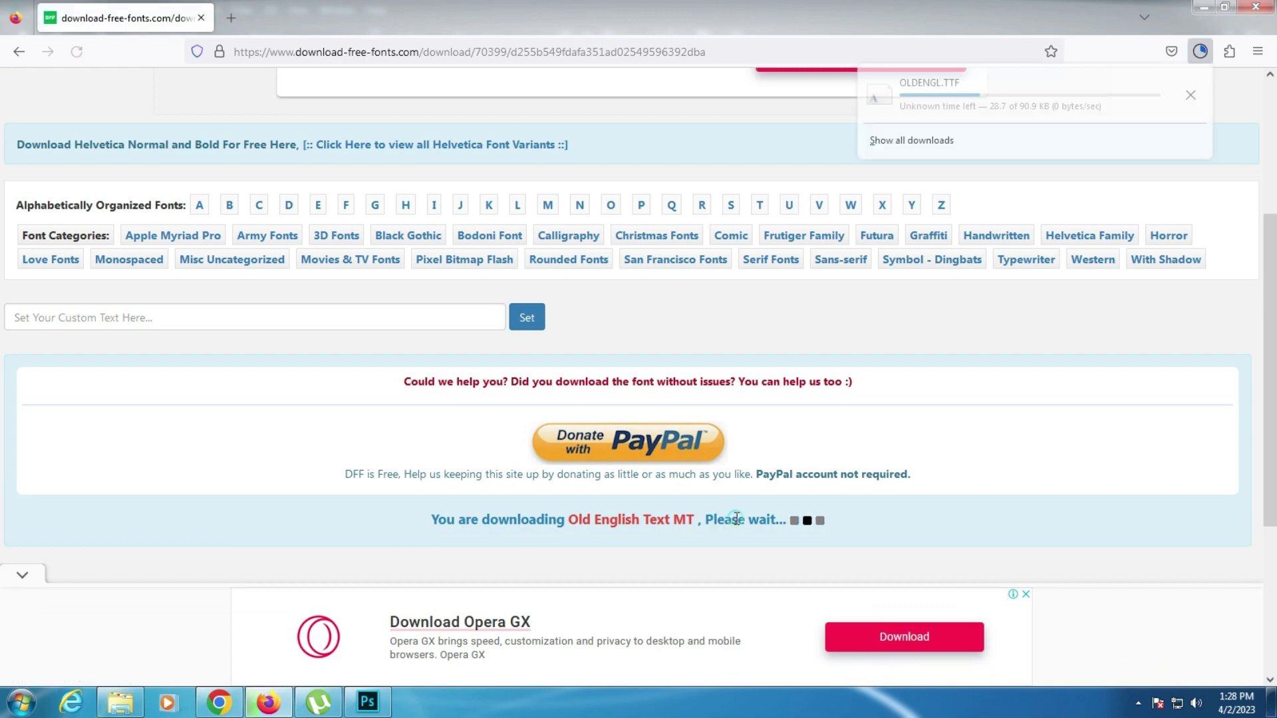
left_click(908, 105)
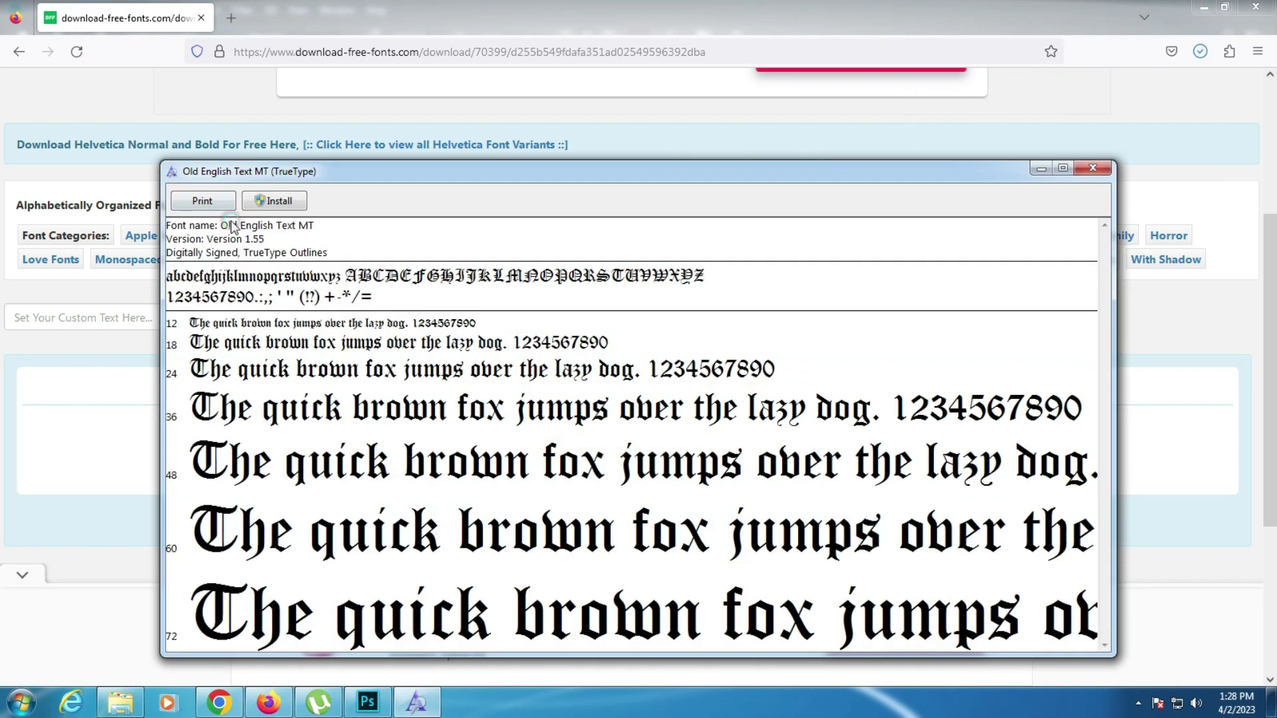
left_click(255, 201)
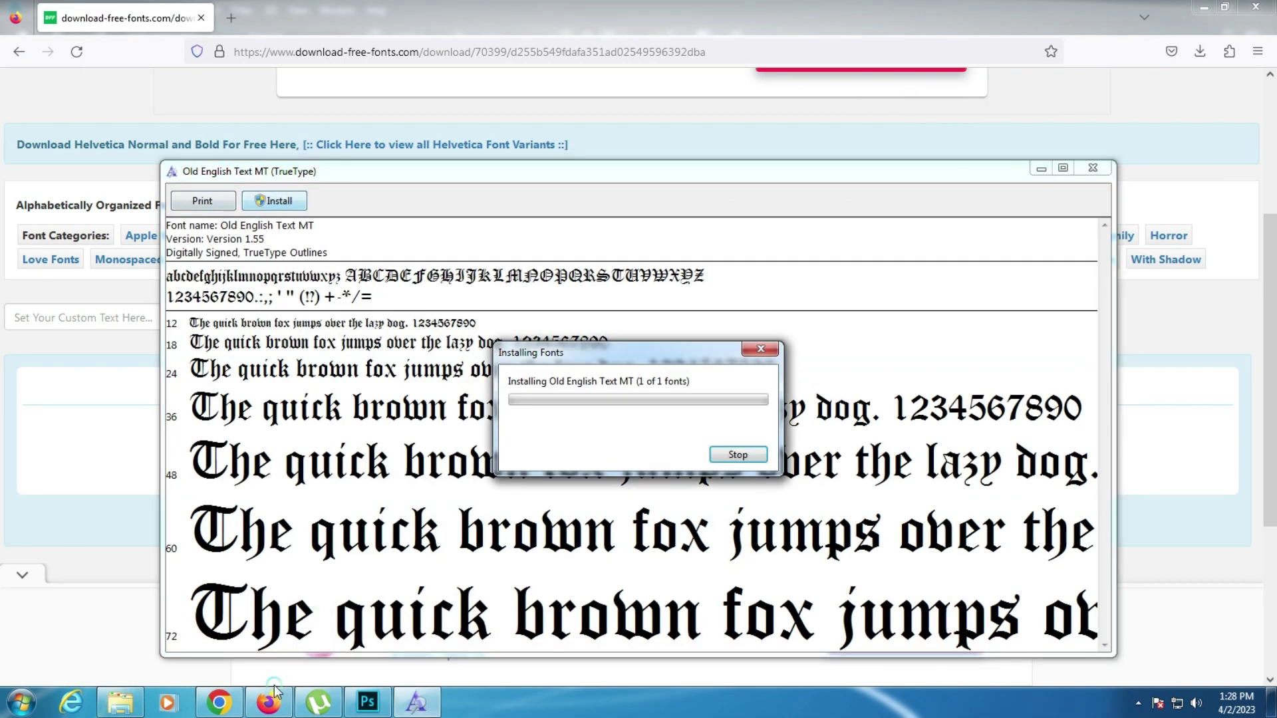
left_click(362, 696)
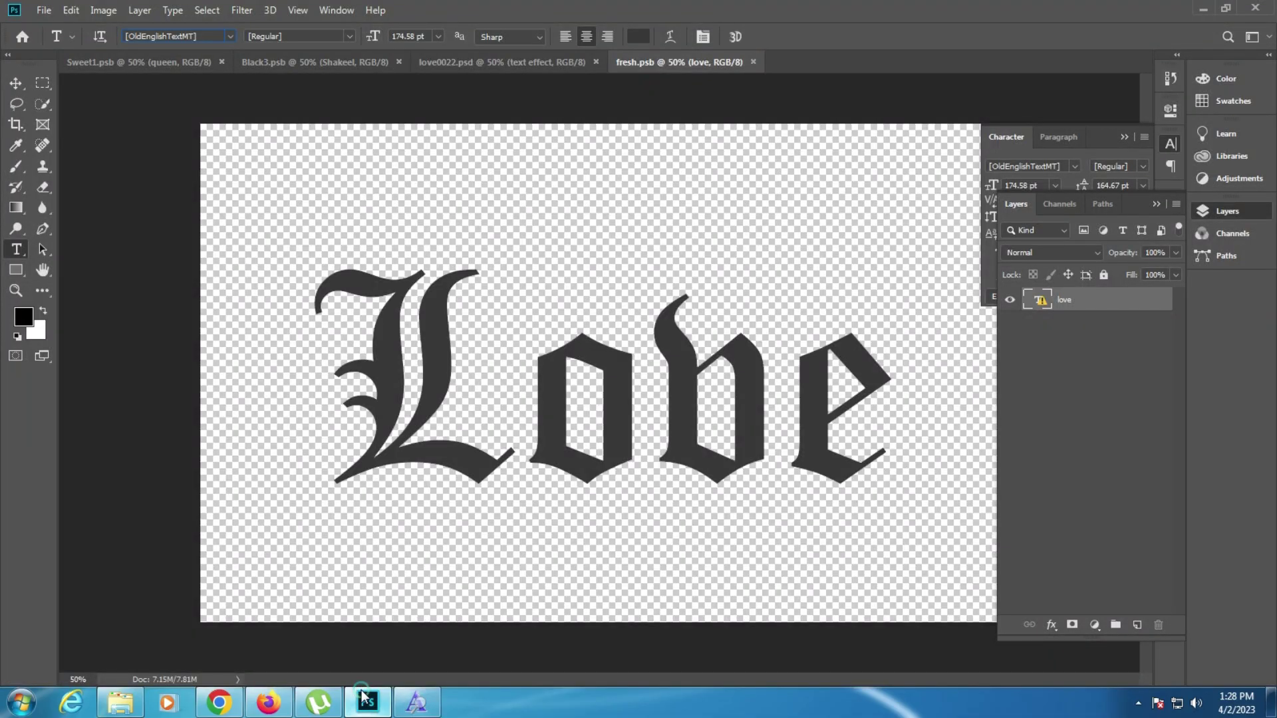
Step: Retype the Love text as Bipu with All Caps turned off and commit it
left_click(520, 365)
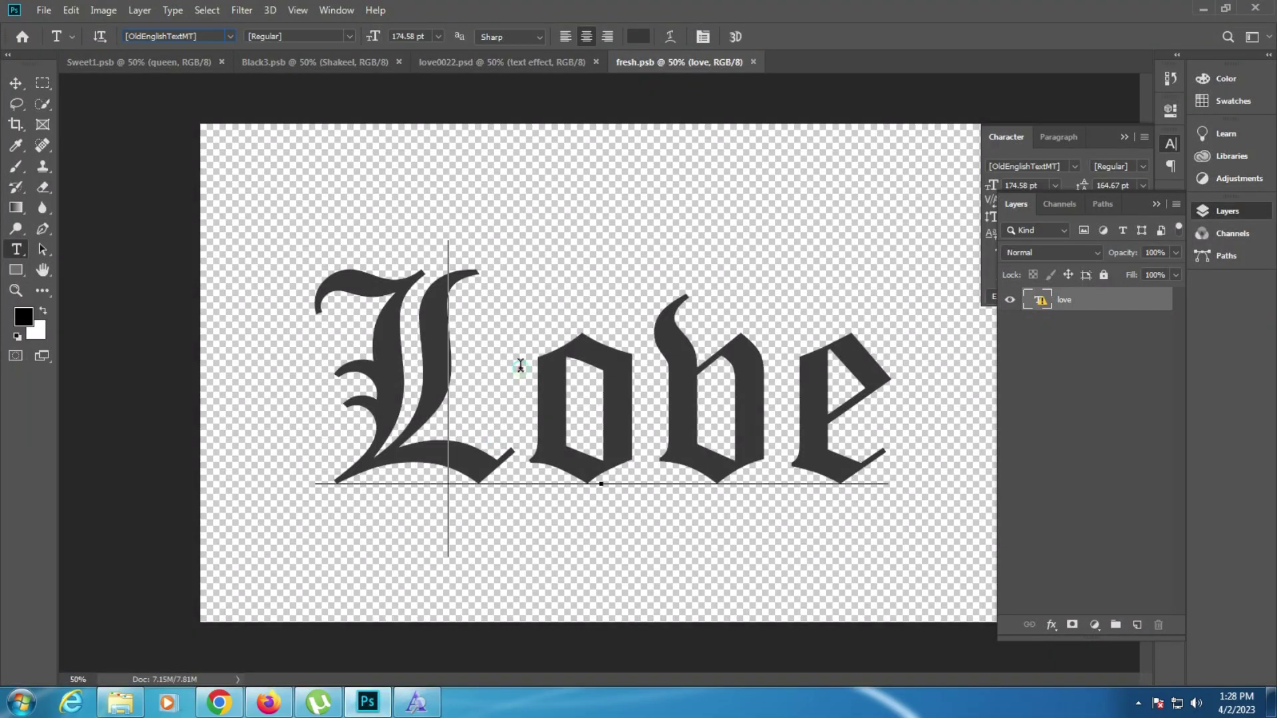
left_click(551, 358)
left_click(598, 292)
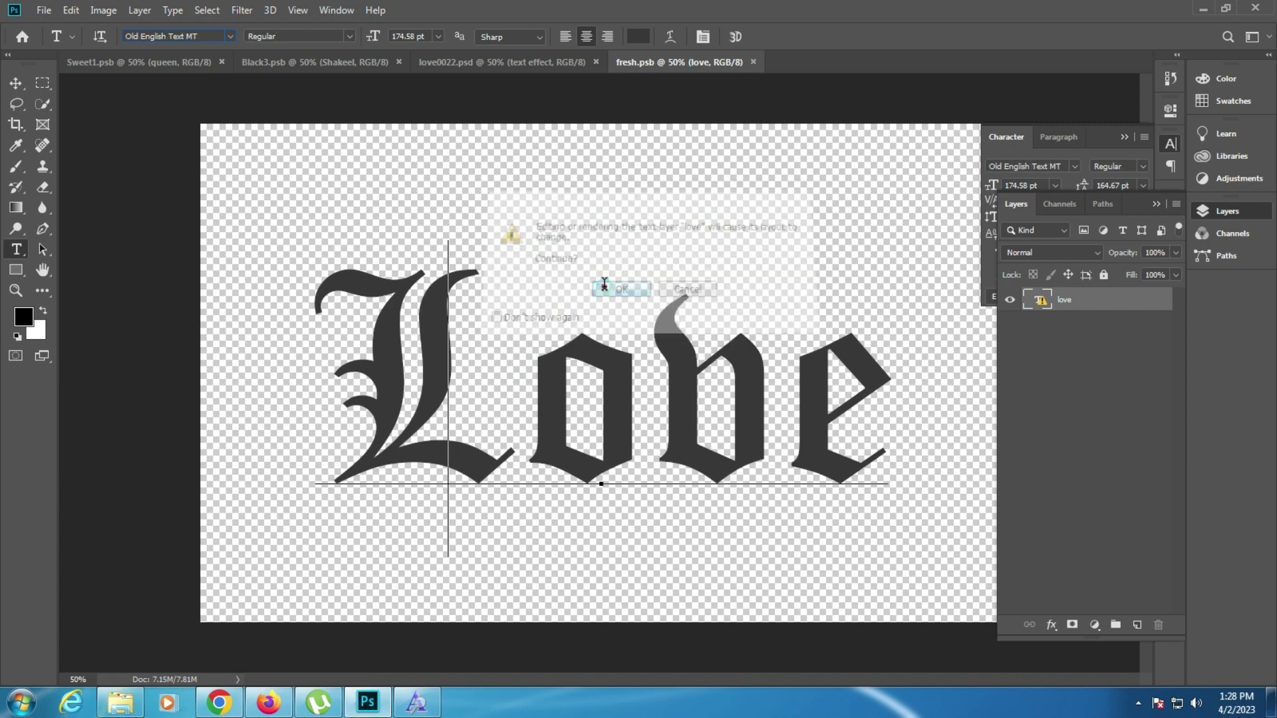
type("B")
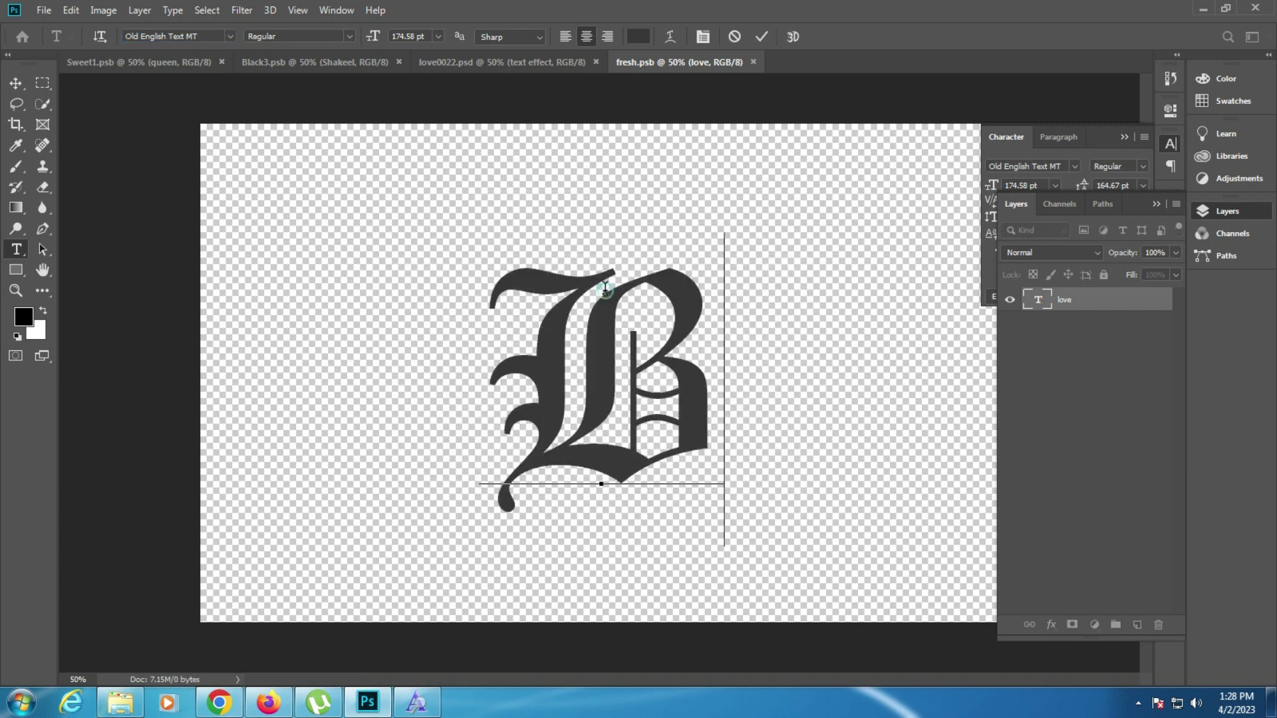
type("IPE")
key("ctrl+a")
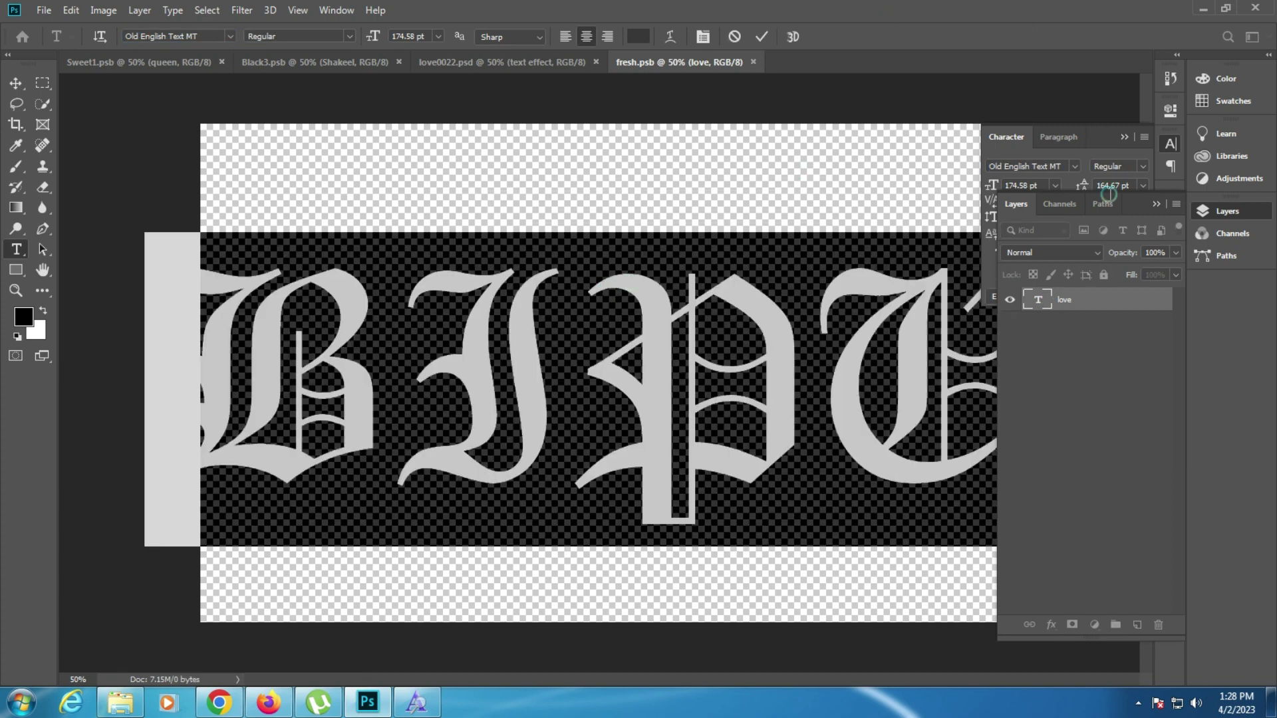
left_click(1222, 208)
left_click(1031, 257)
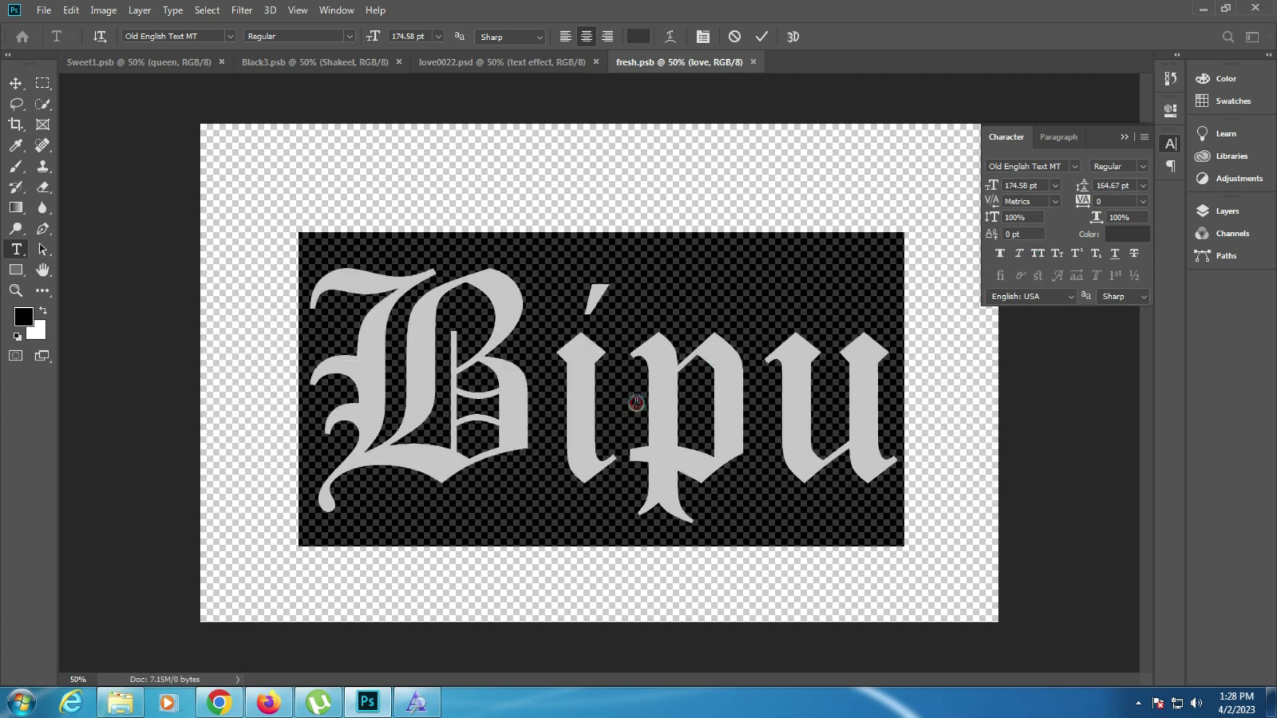
left_click(622, 399)
key("ctrl+Return")
Step: Check the Bipu result on love0022.psd fitted to screen, then close it without saving
left_click_drag(503, 50, 509, 62)
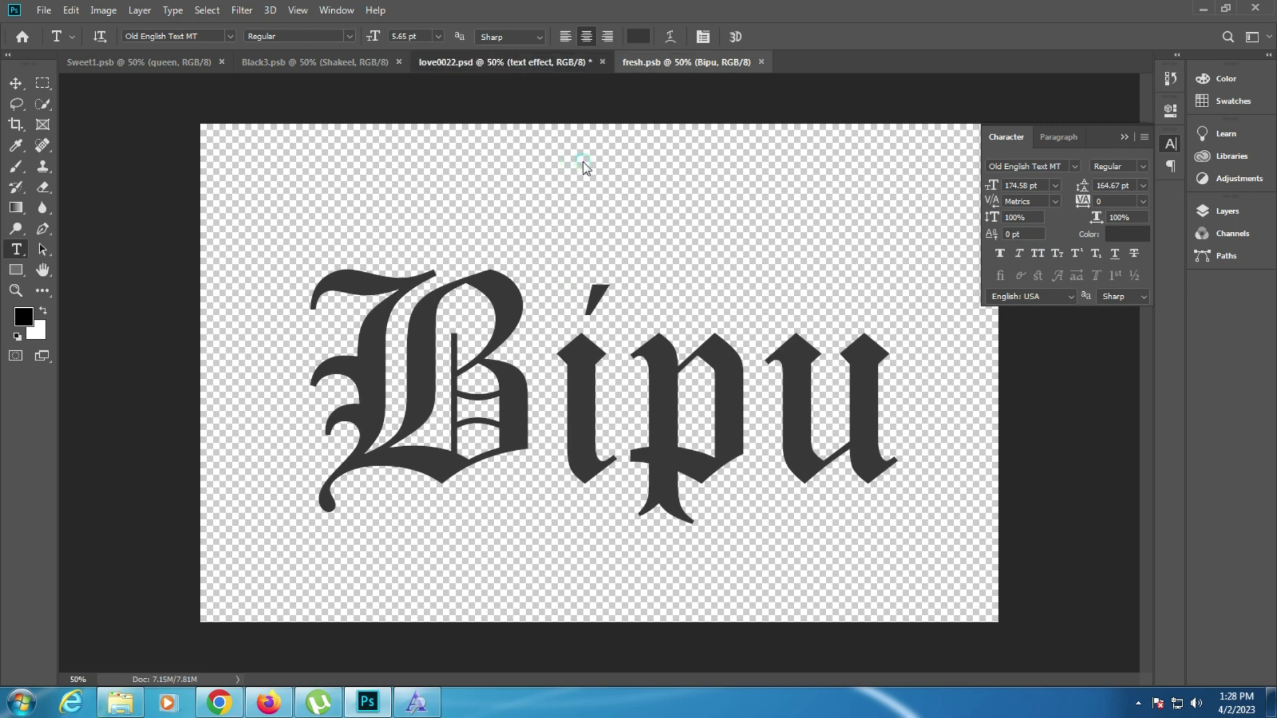
left_click(562, 61)
left_click(15, 291)
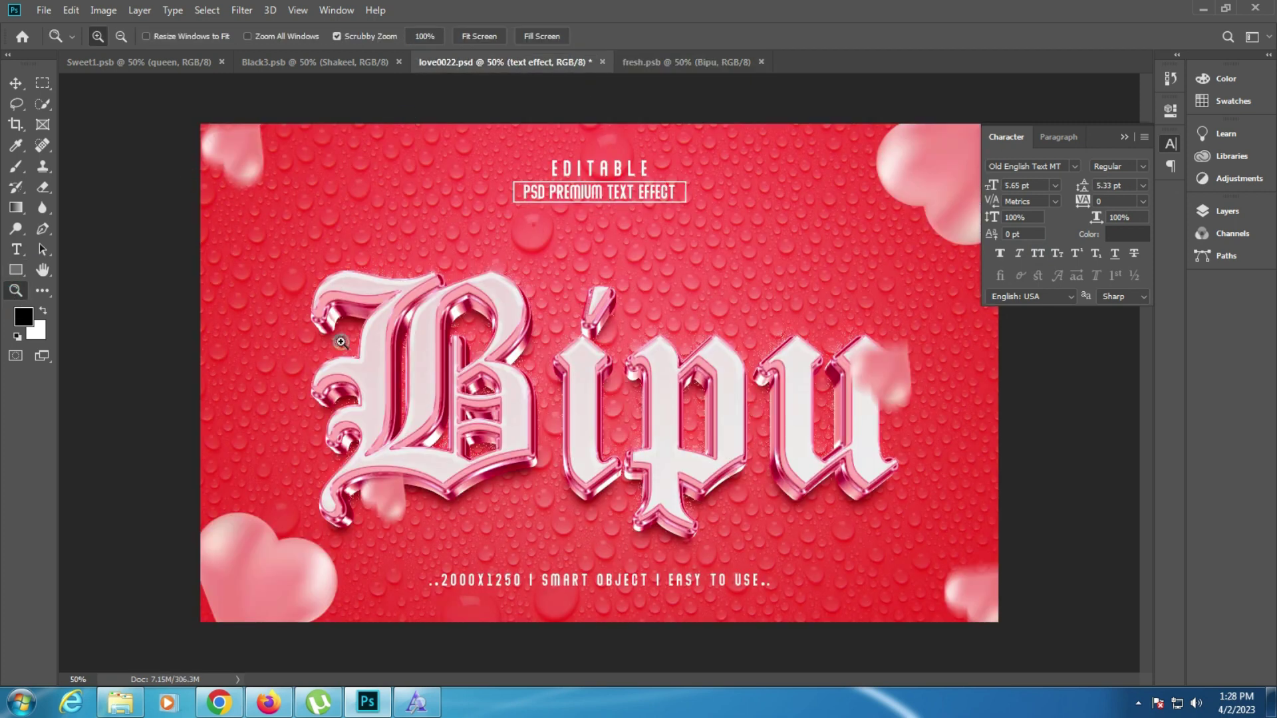
left_click_drag(342, 342, 375, 310)
right_click(375, 310)
left_click(399, 320)
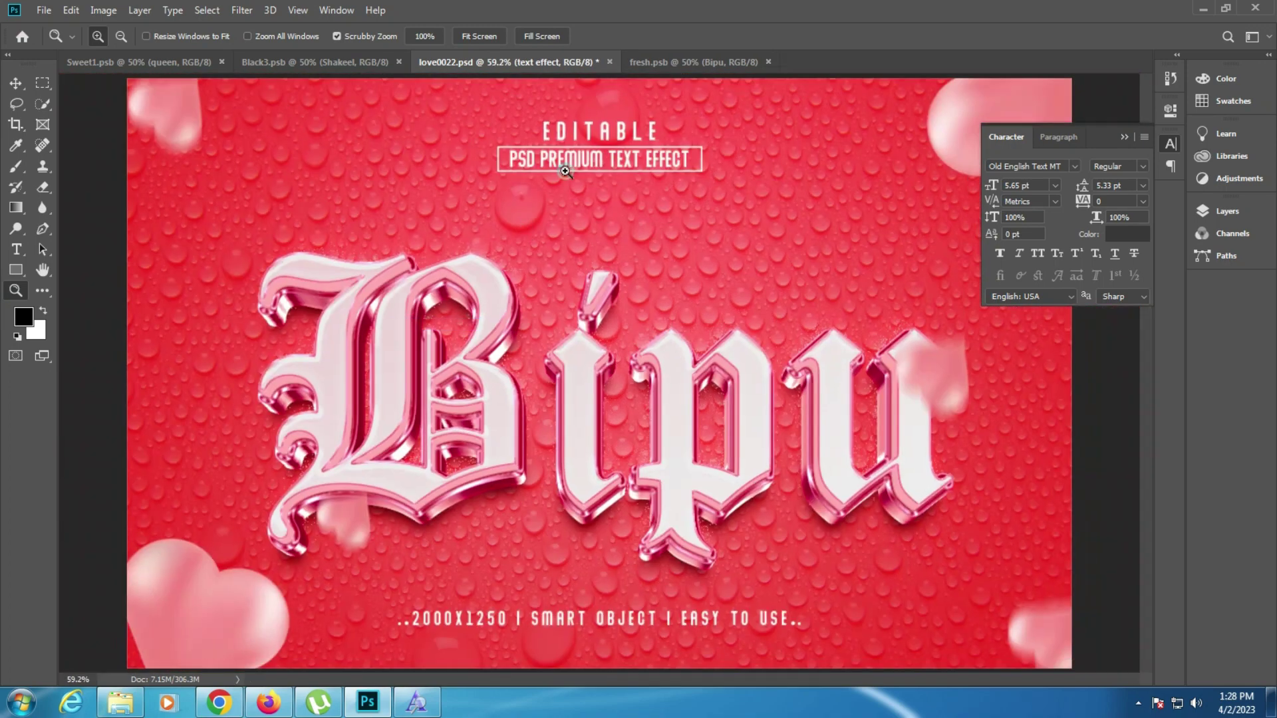
left_click(609, 62)
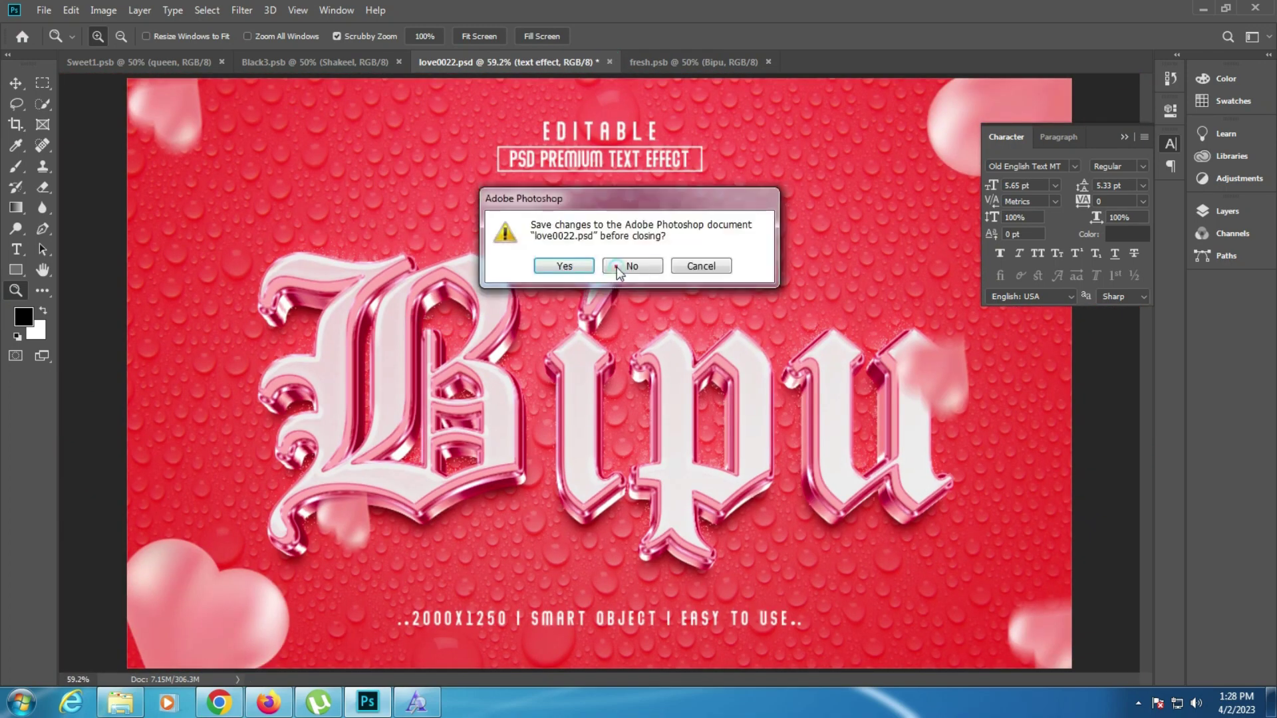
left_click(630, 266)
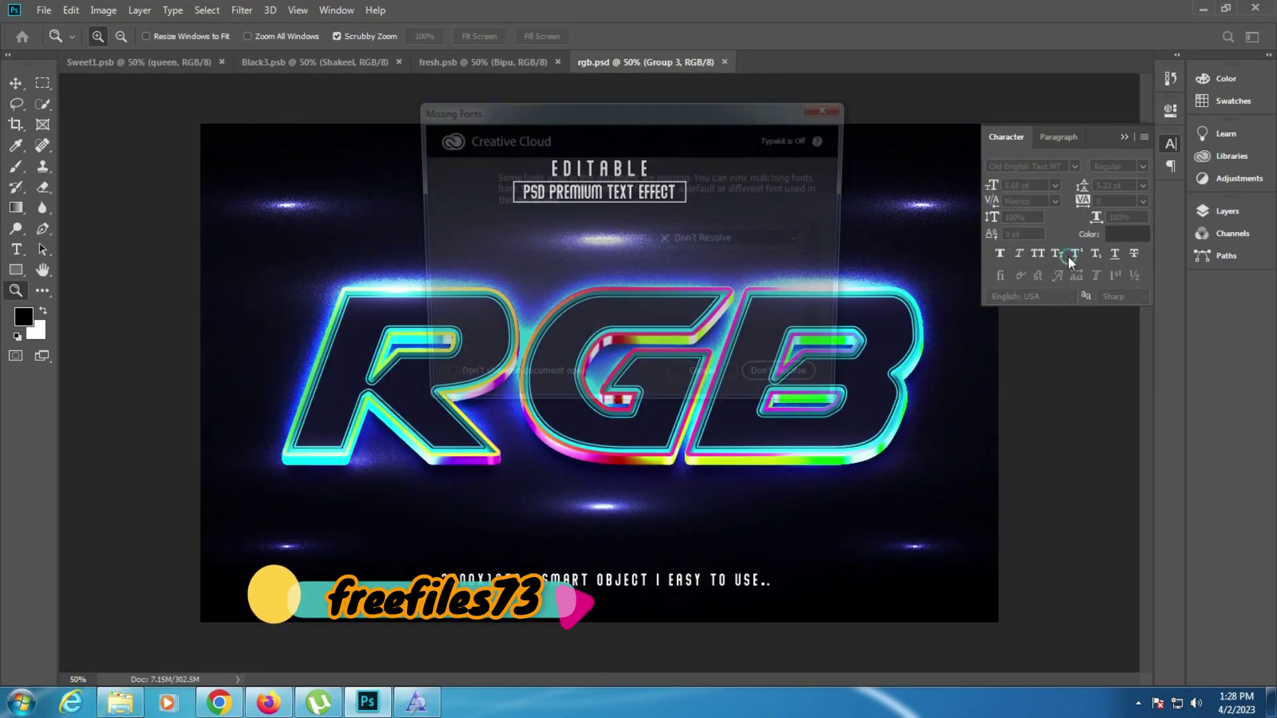
Step: Dismiss missing fonts, fit the RGB neon design on screen and show its Layers panel
left_click(735, 384)
key("ctrl+plus")
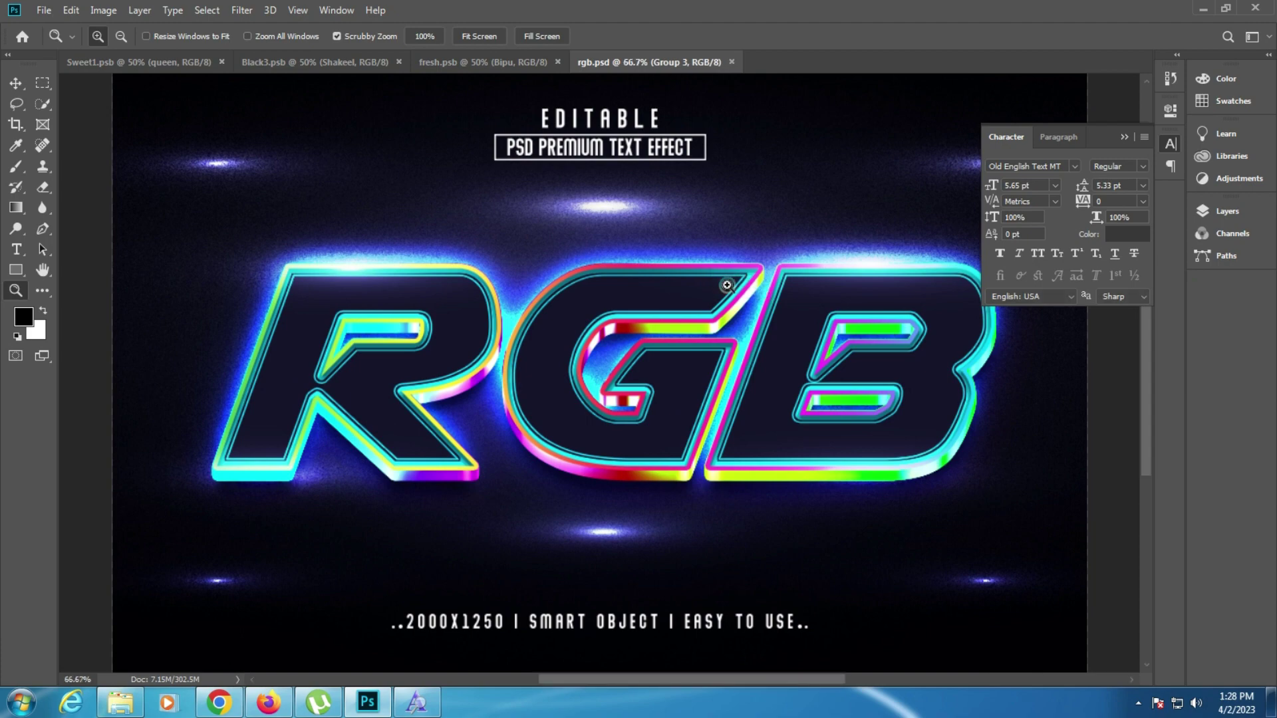
right_click(707, 280)
left_click(725, 285)
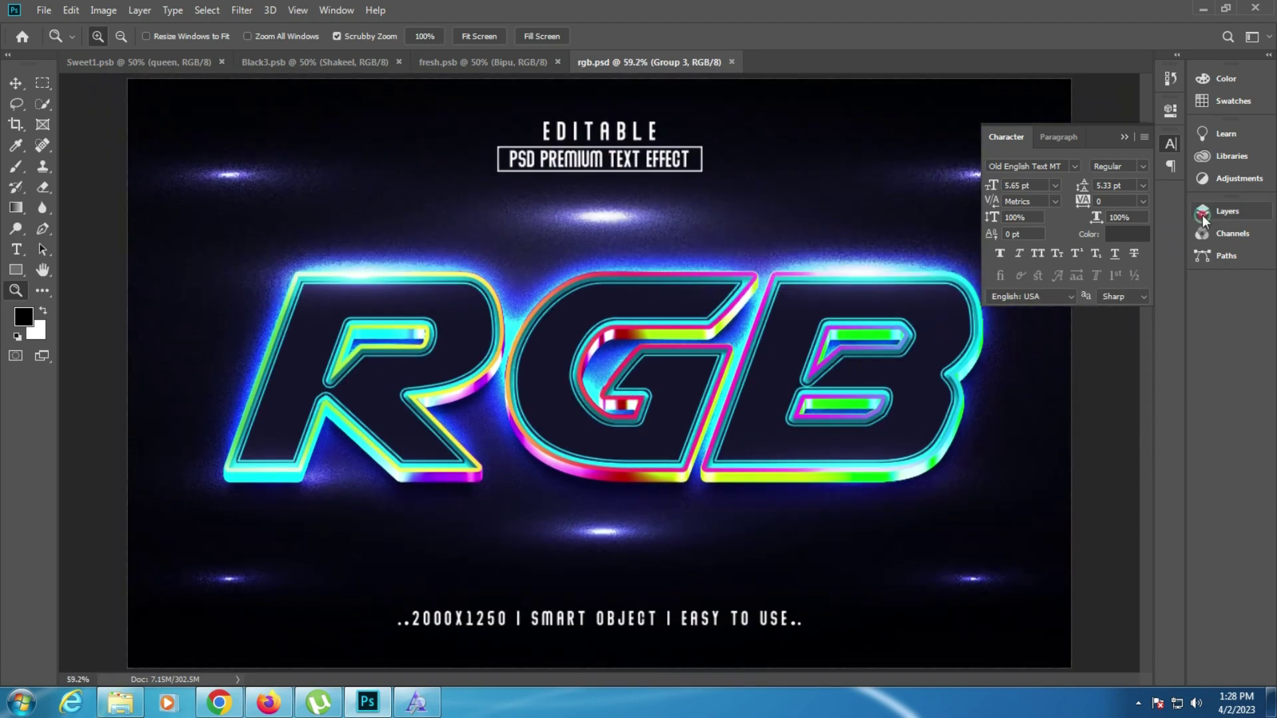
left_click(1228, 211)
Step: Open the 'text here' smart object as gamer1.psb and copy the missing font name, Airstrike
double_click(1039, 371)
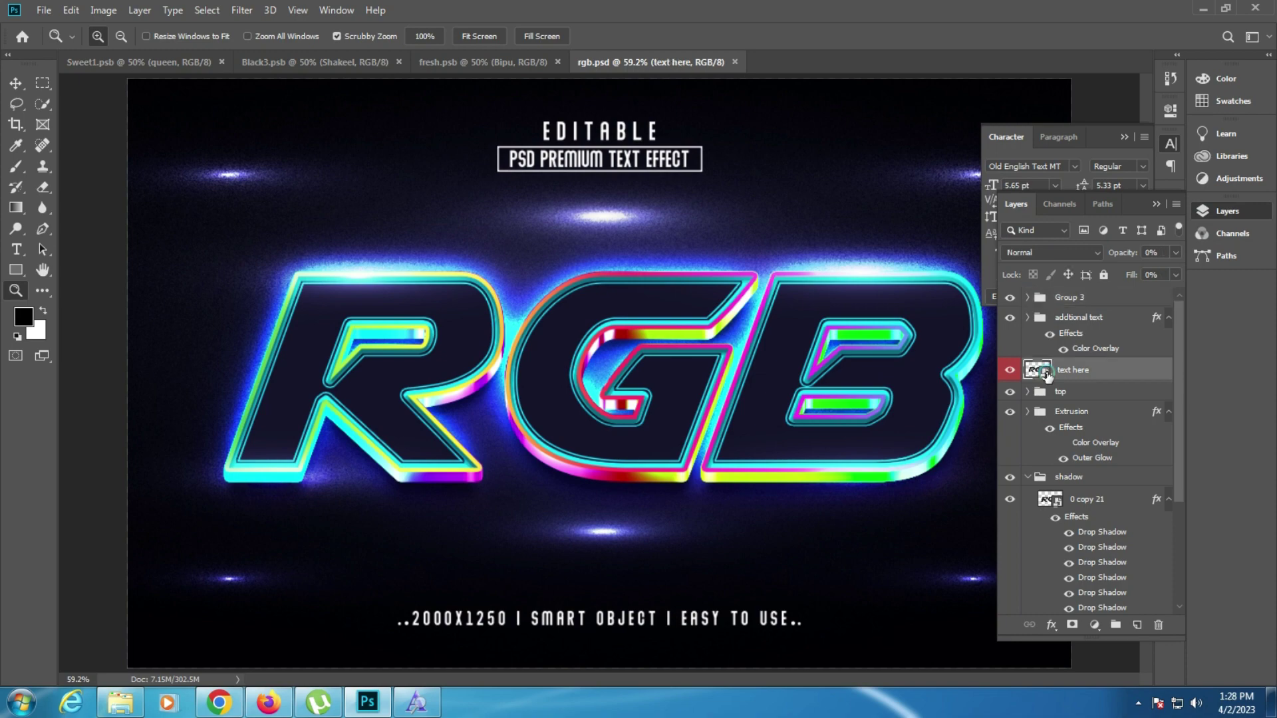
left_click_drag(1041, 374, 632, 410)
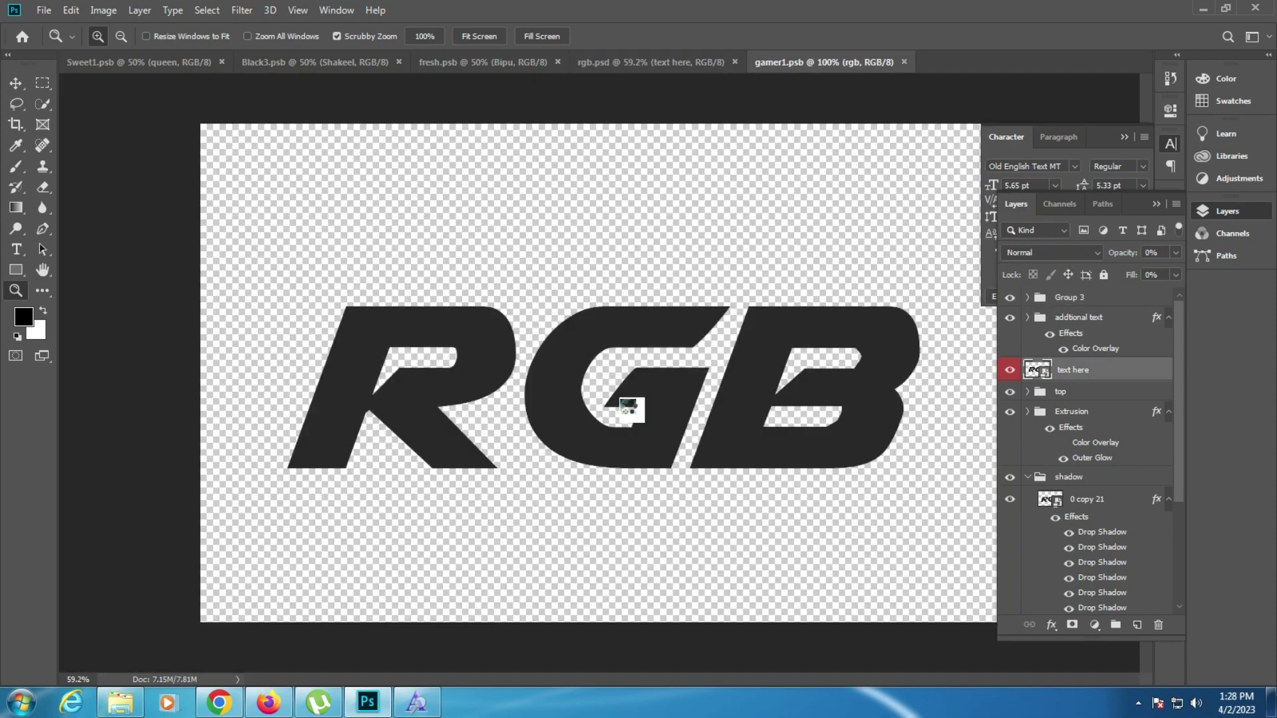
left_click(707, 386)
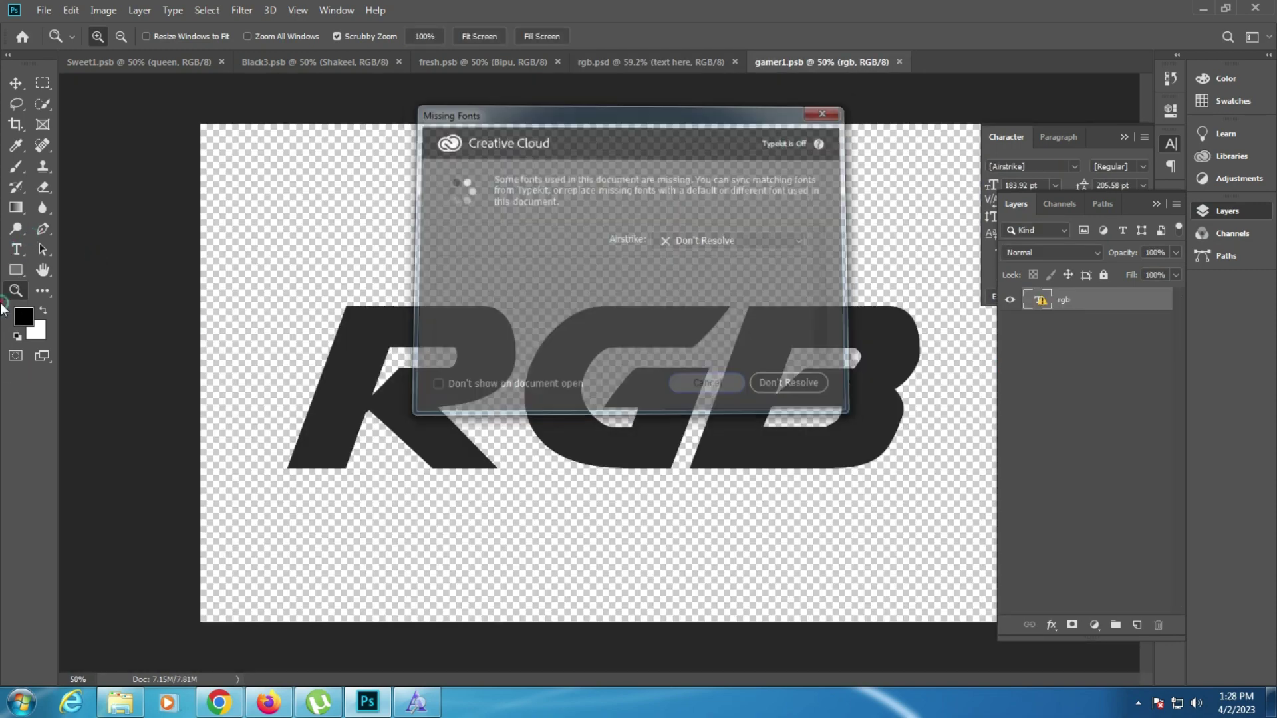
left_click(18, 249)
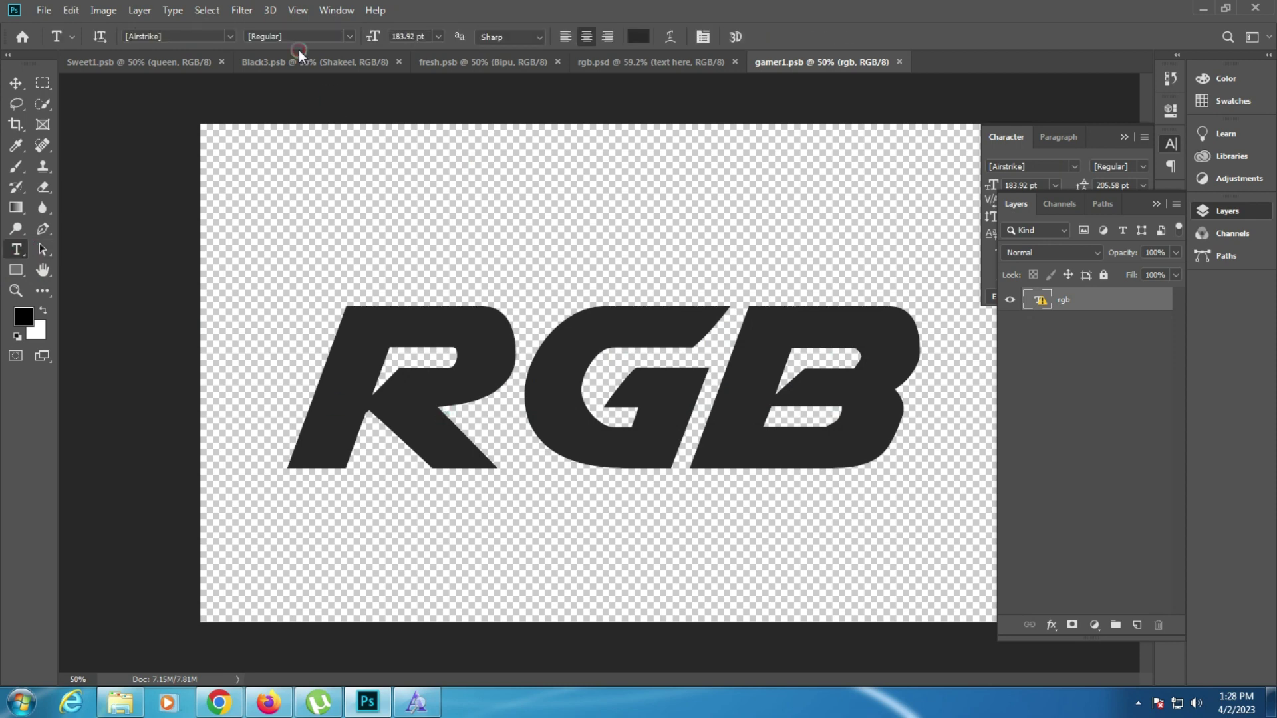
left_click(178, 36)
right_click(178, 36)
left_click(223, 91)
left_click(268, 702)
Step: Search Google for the Airstrike font and open its dafont.com page
key("alt+Left")
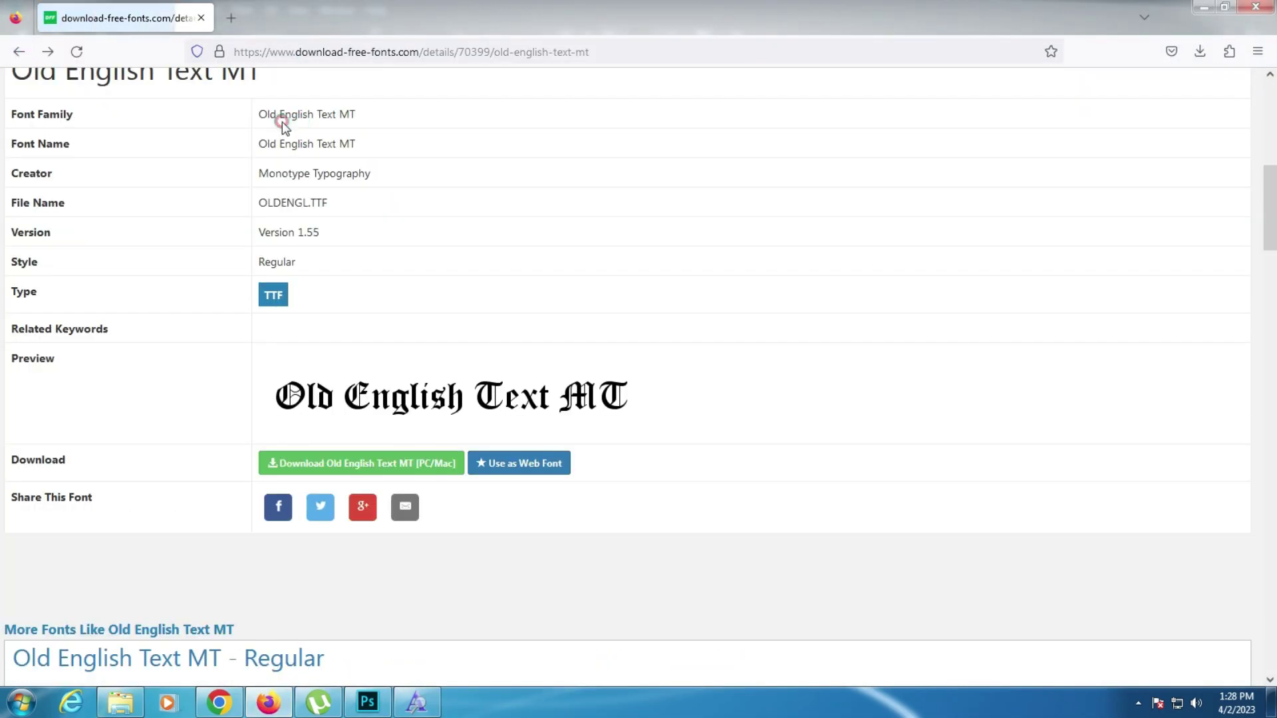
key("alt+Left")
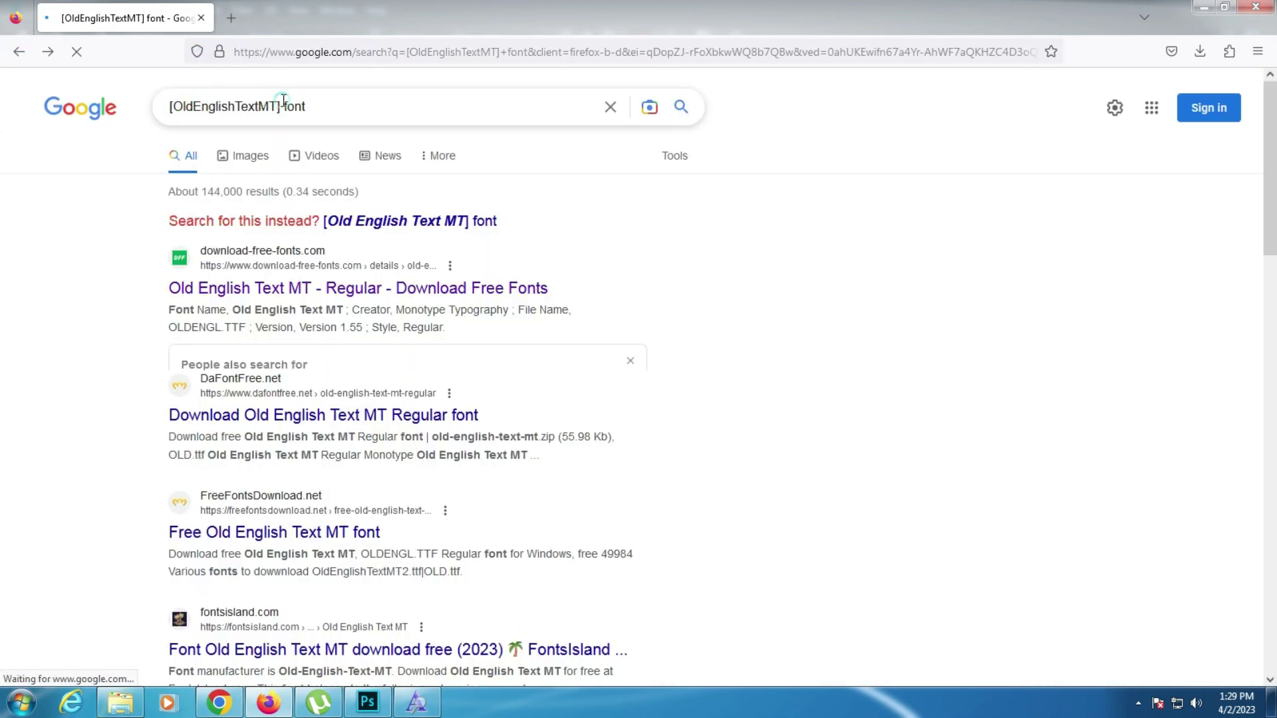
double_click(276, 107)
key("ctrl+v")
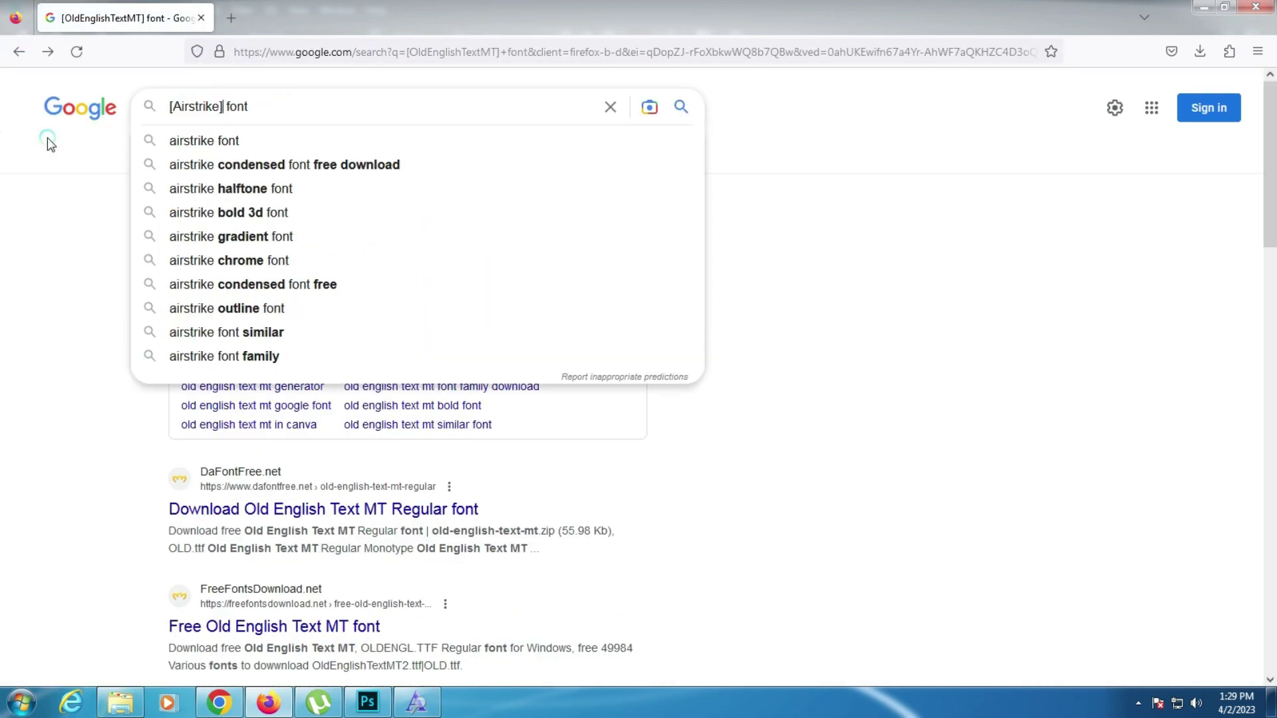
key("Return")
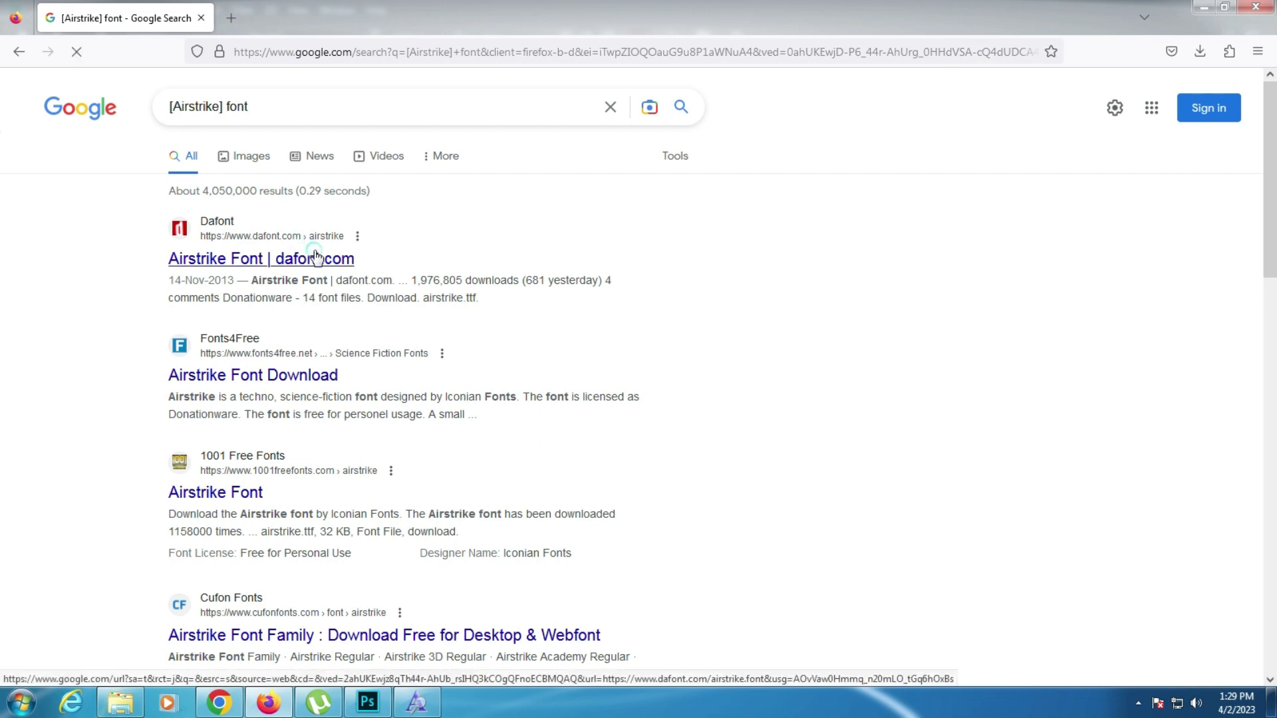
left_click(314, 257)
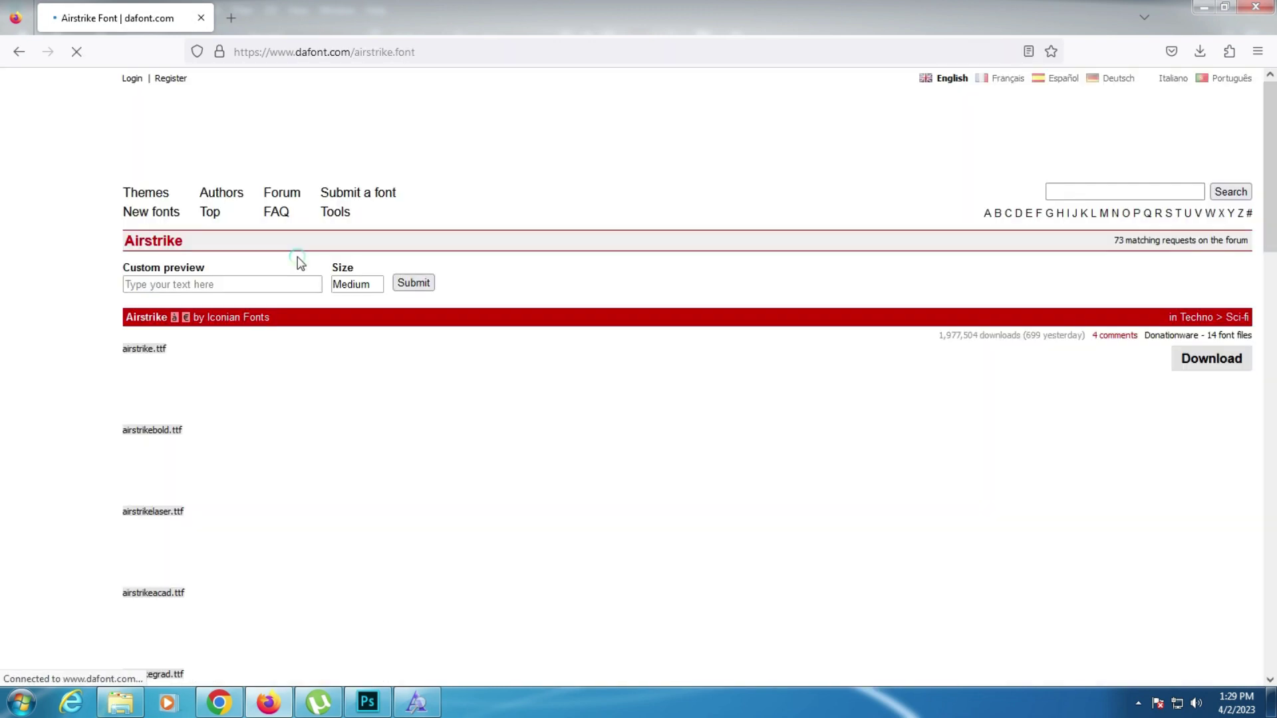
Step: Download airstrike.zip and install airstrike.ttf from it, then return to Photoshop
left_click(1217, 359)
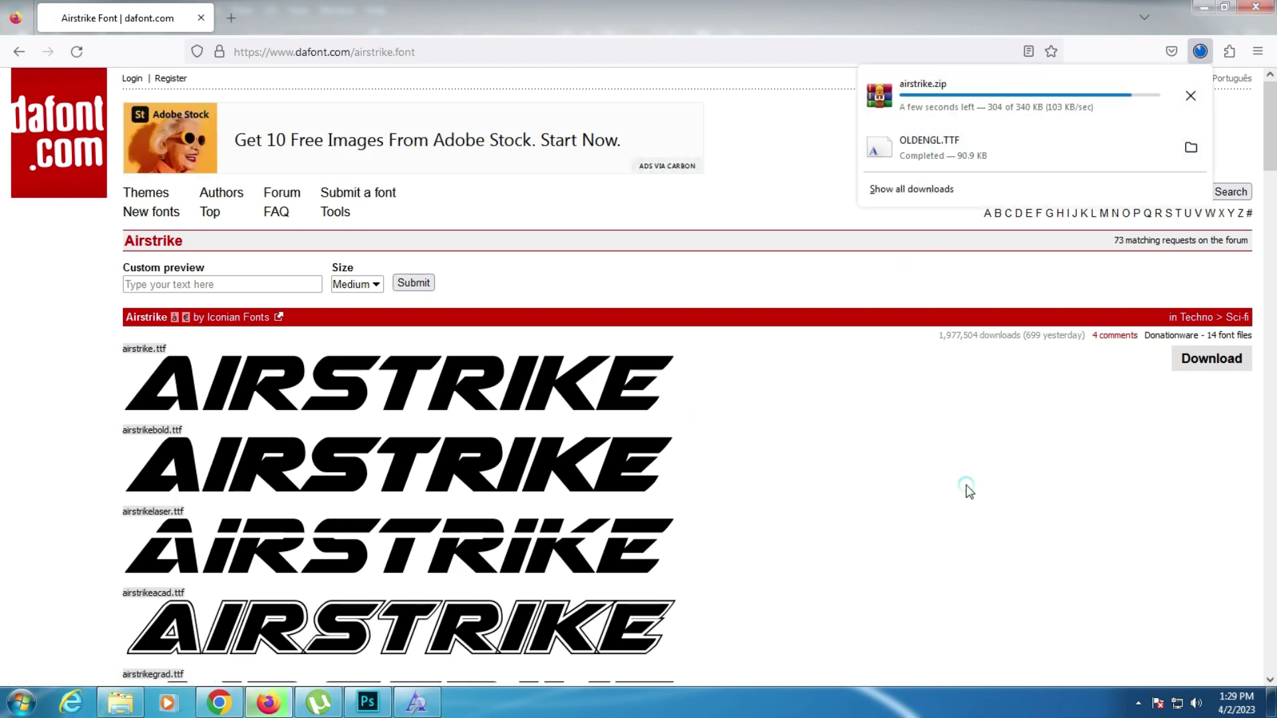
left_click(921, 99)
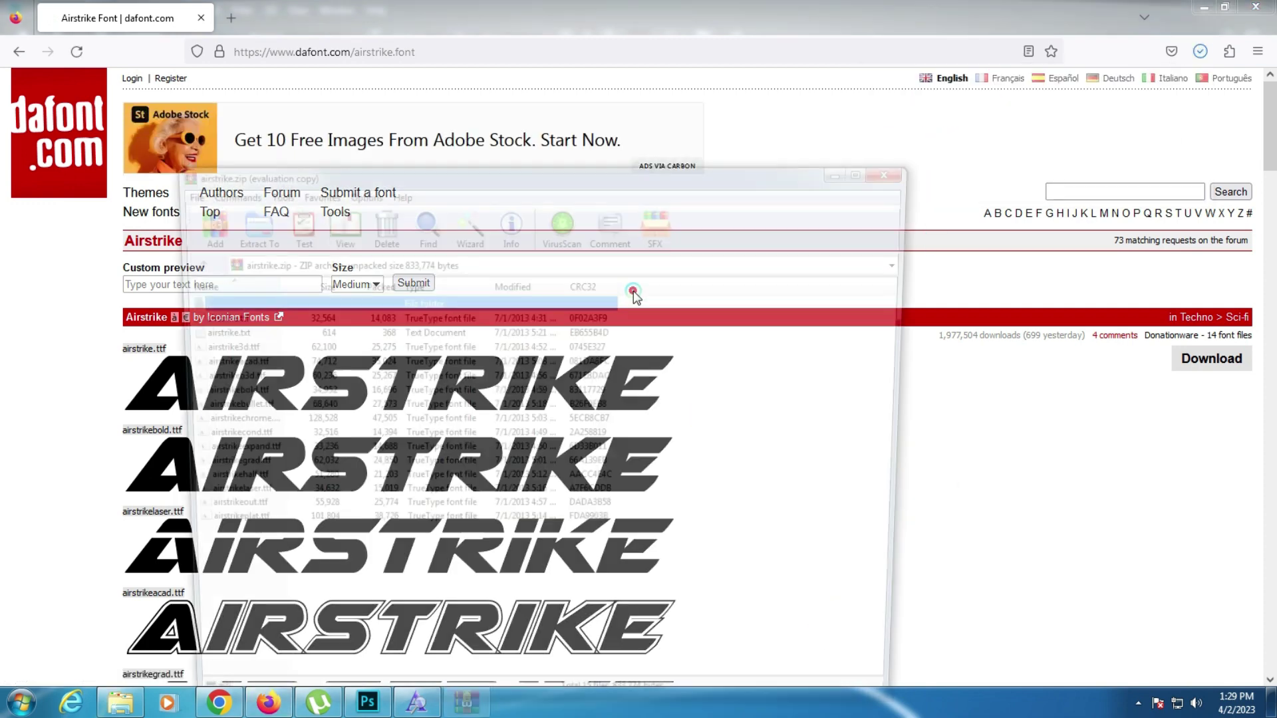
left_click(208, 318)
double_click(209, 319)
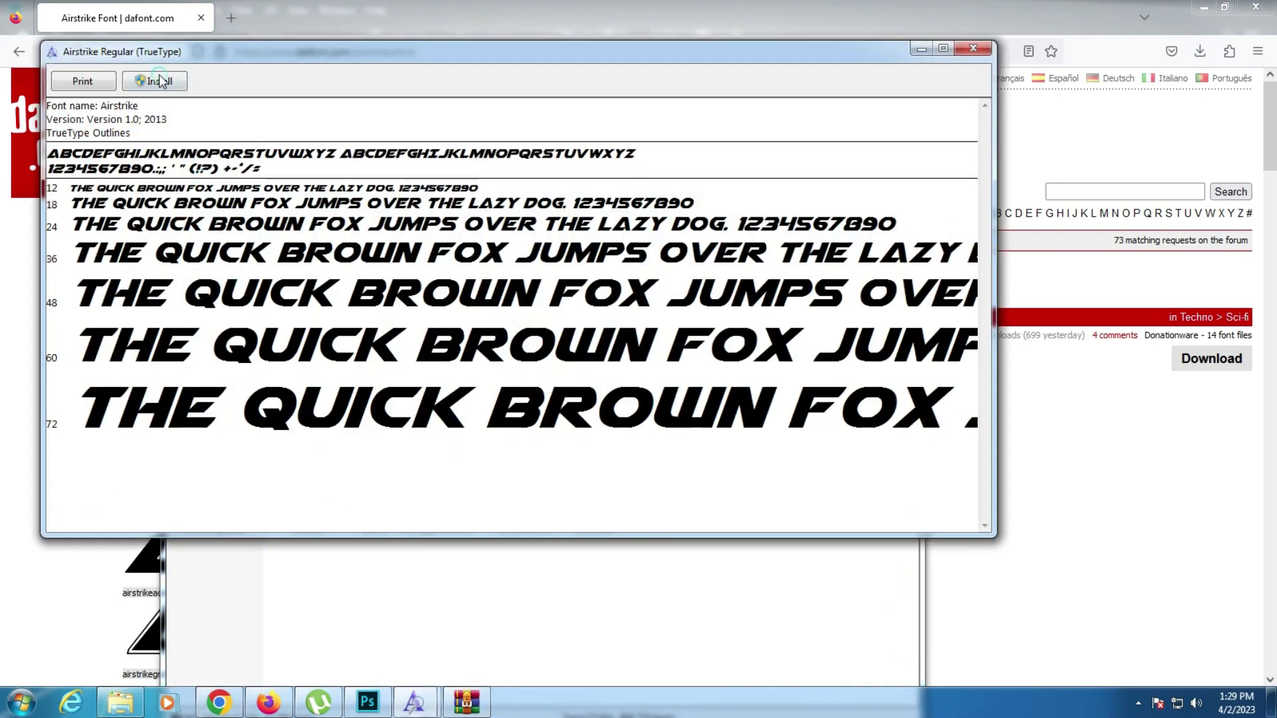
left_click(156, 81)
left_click(356, 708)
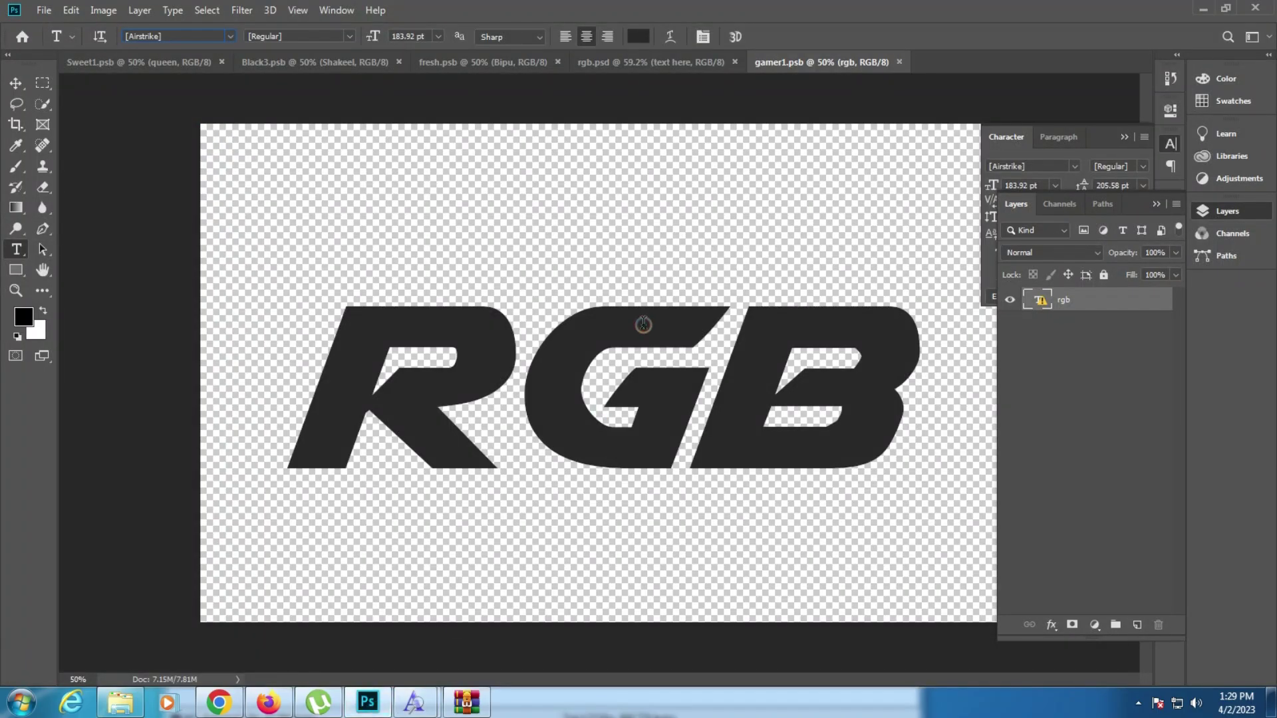
Step: Replace the gamer1.psb text RGB with HEC in Airstrike and commit the edit
left_click(610, 389)
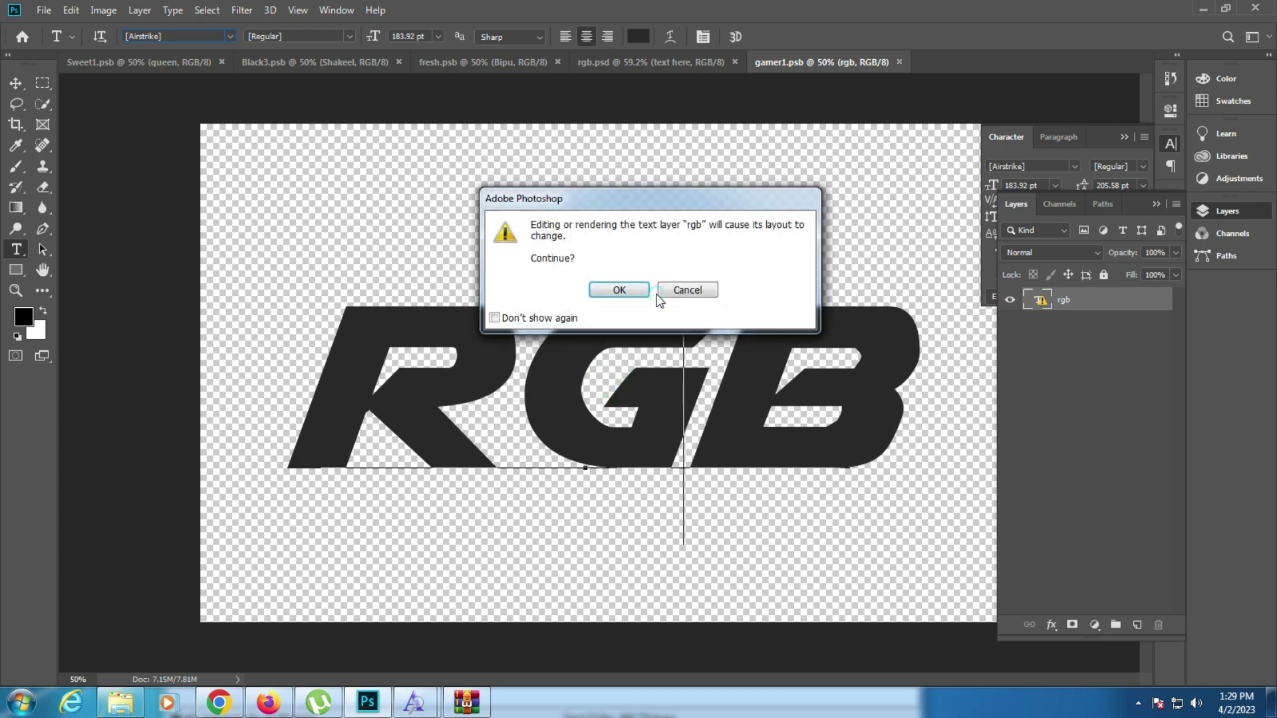
left_click(613, 371)
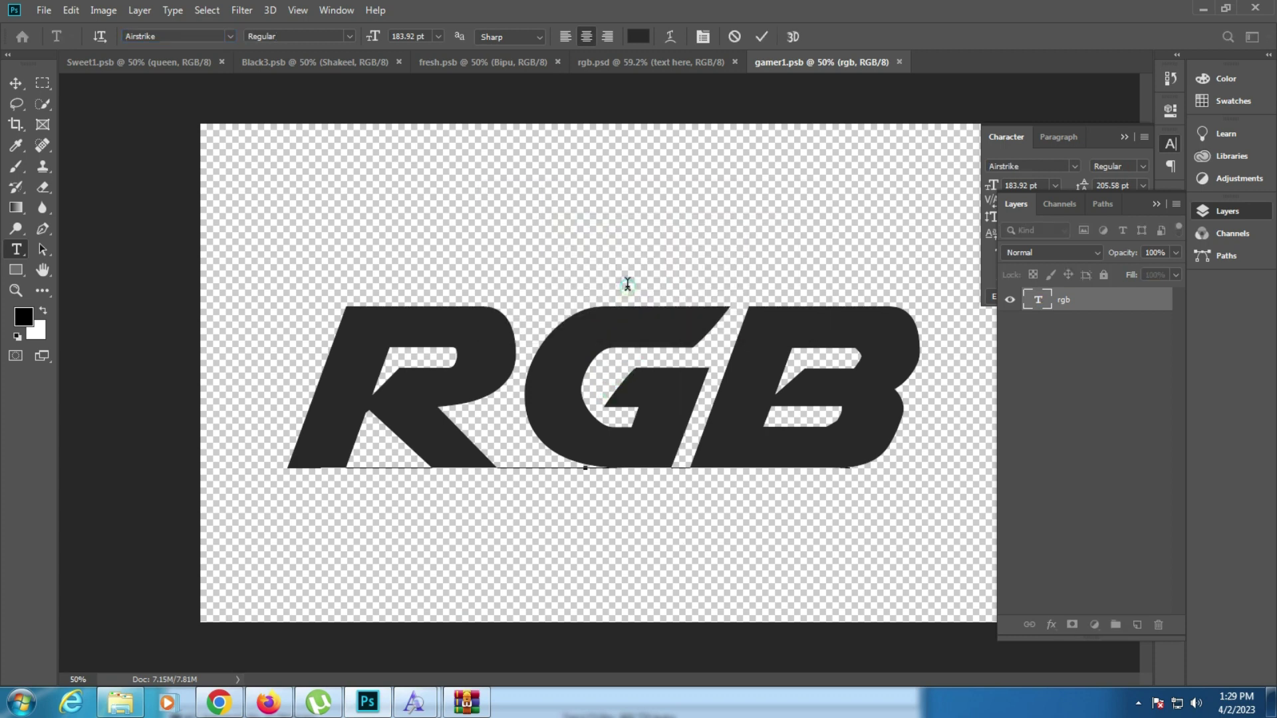
key("Home")
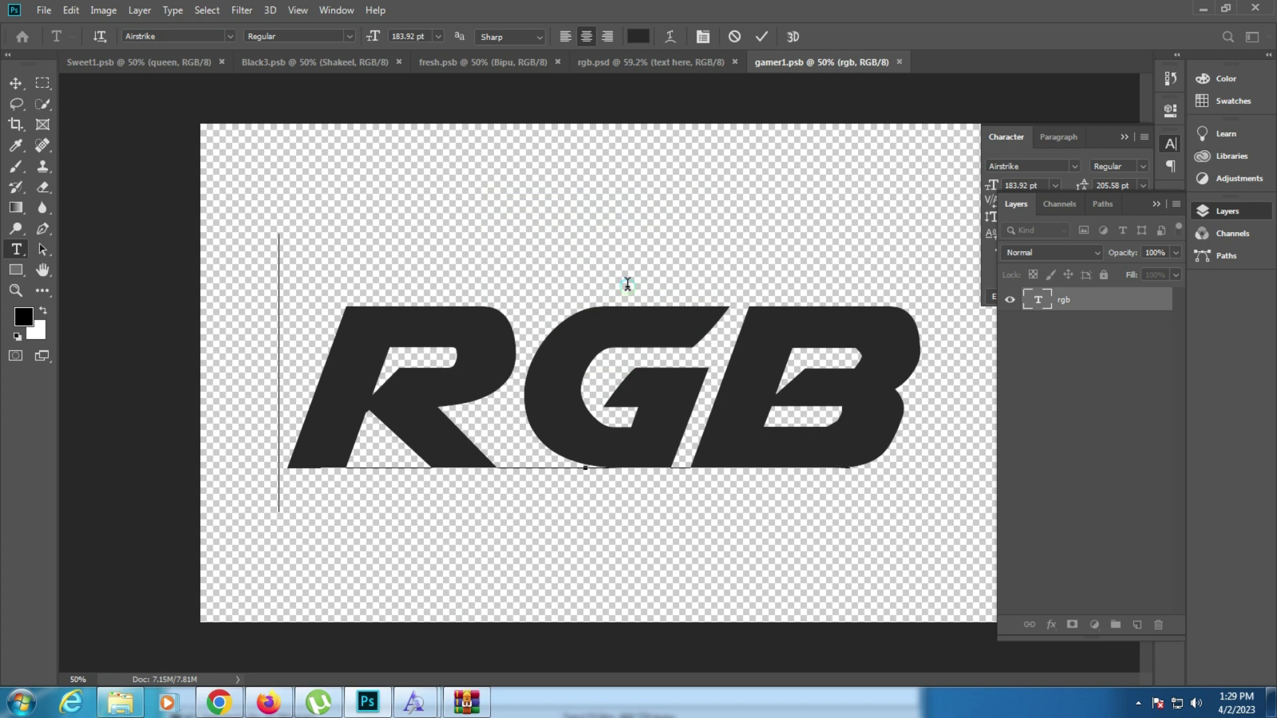
key("ctrl+a")
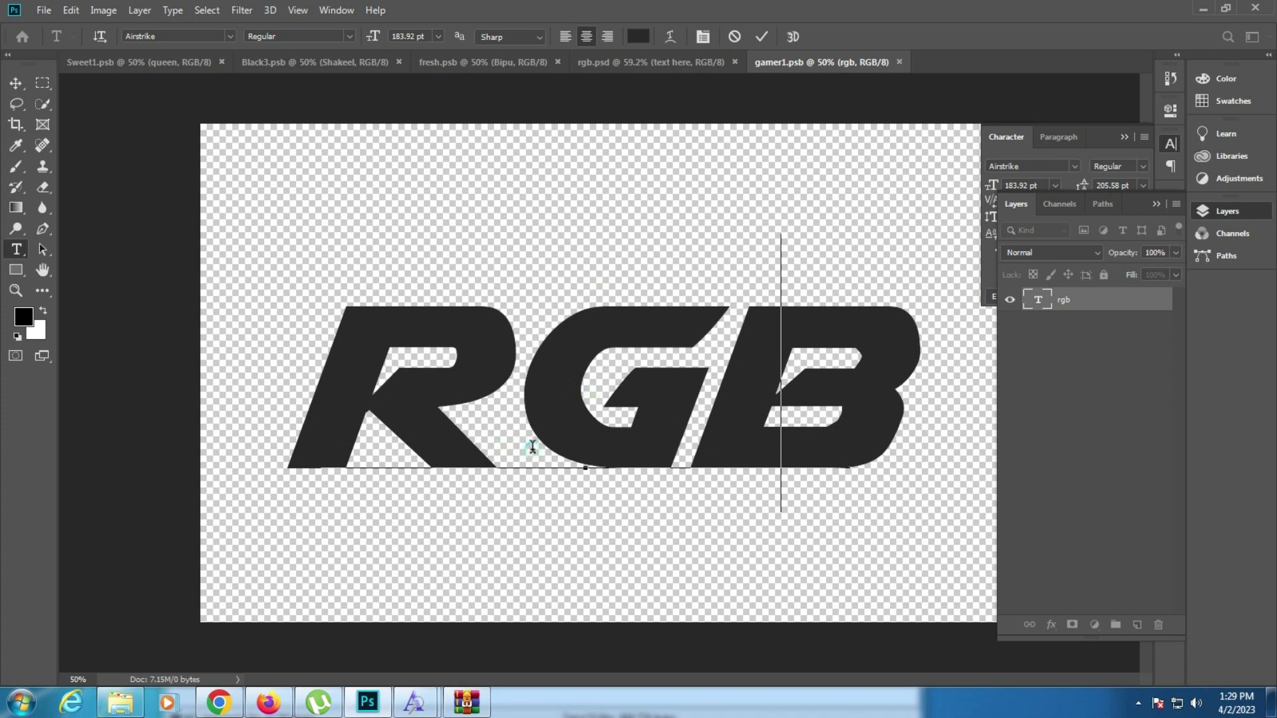
key("Right")
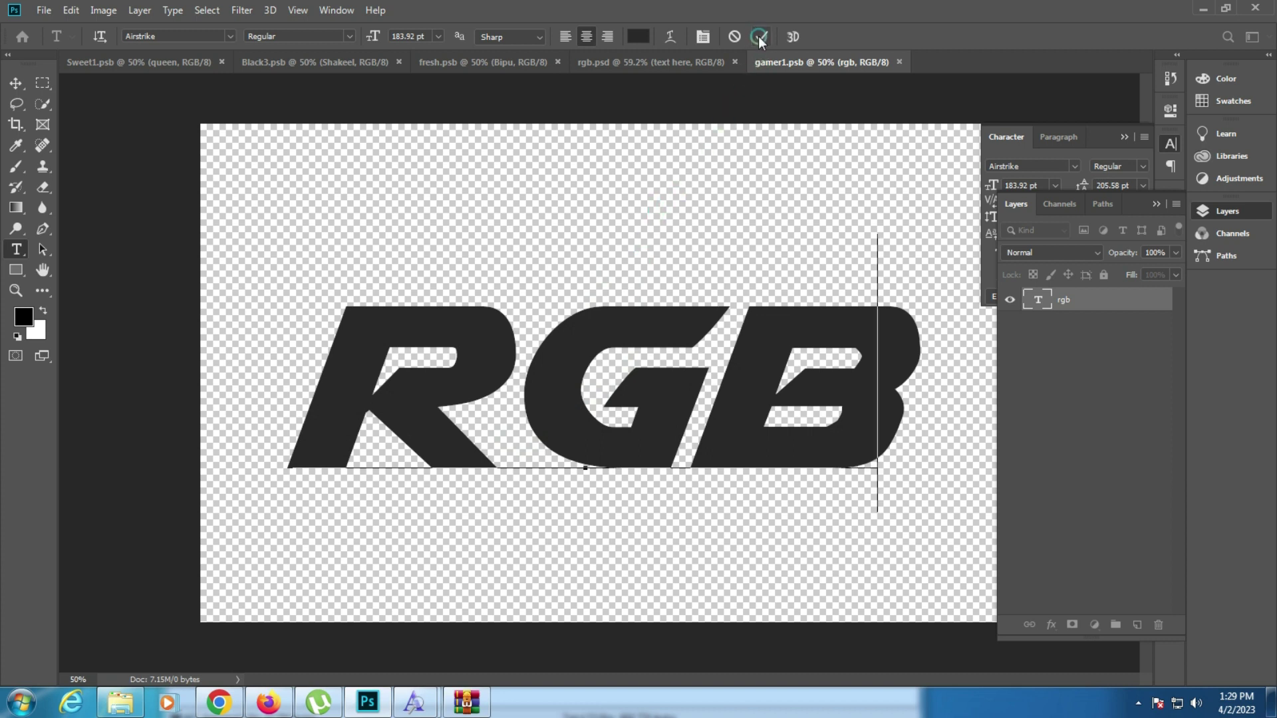
key("ctrl+a")
type("HEC")
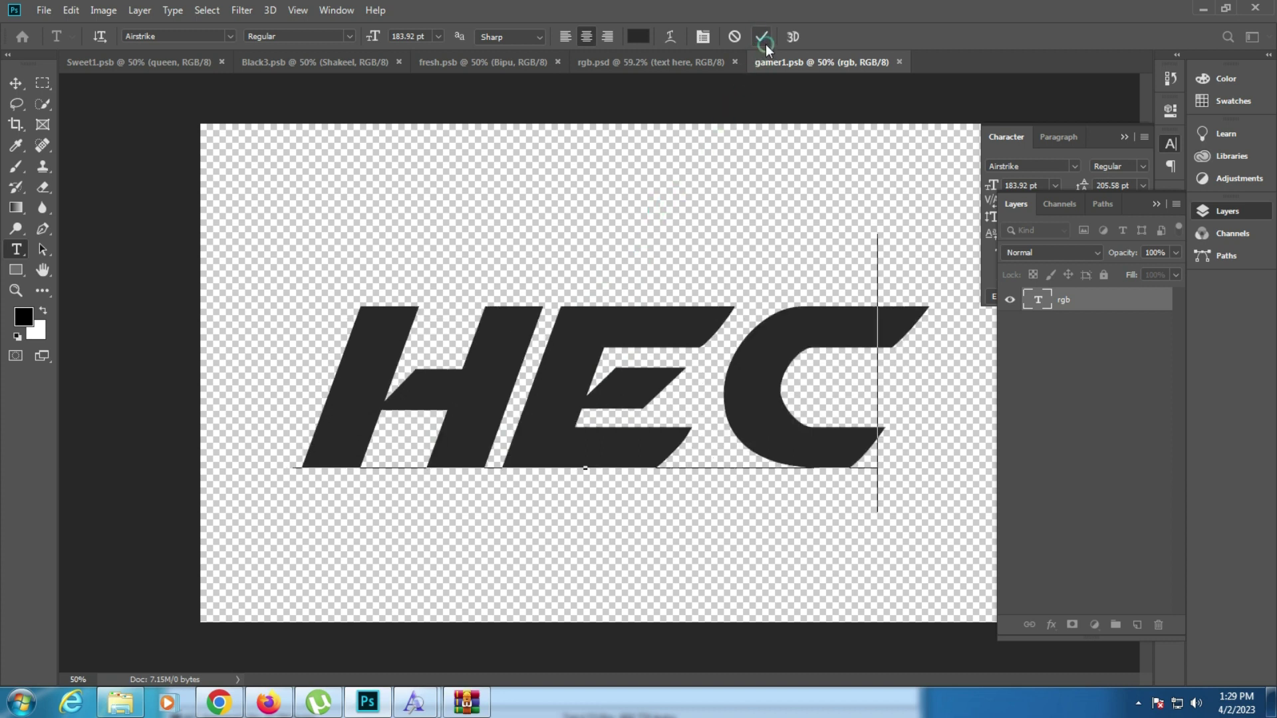
left_click(763, 38)
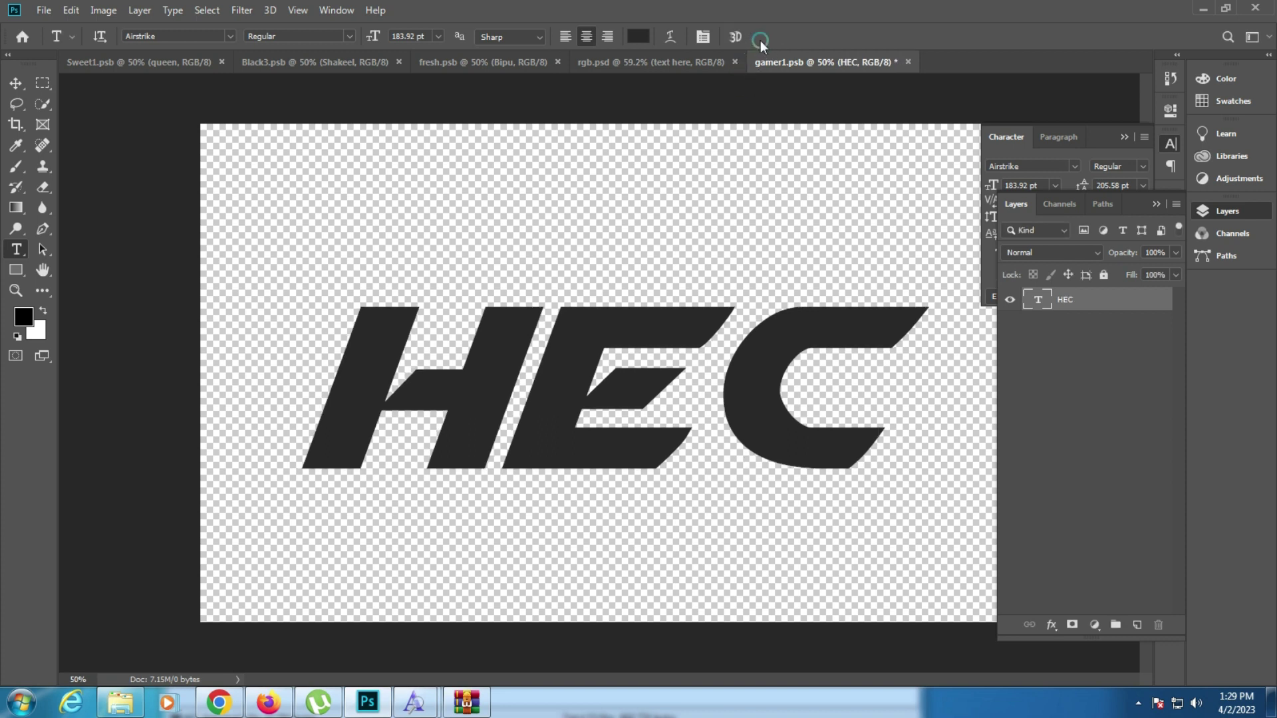
left_click(629, 60)
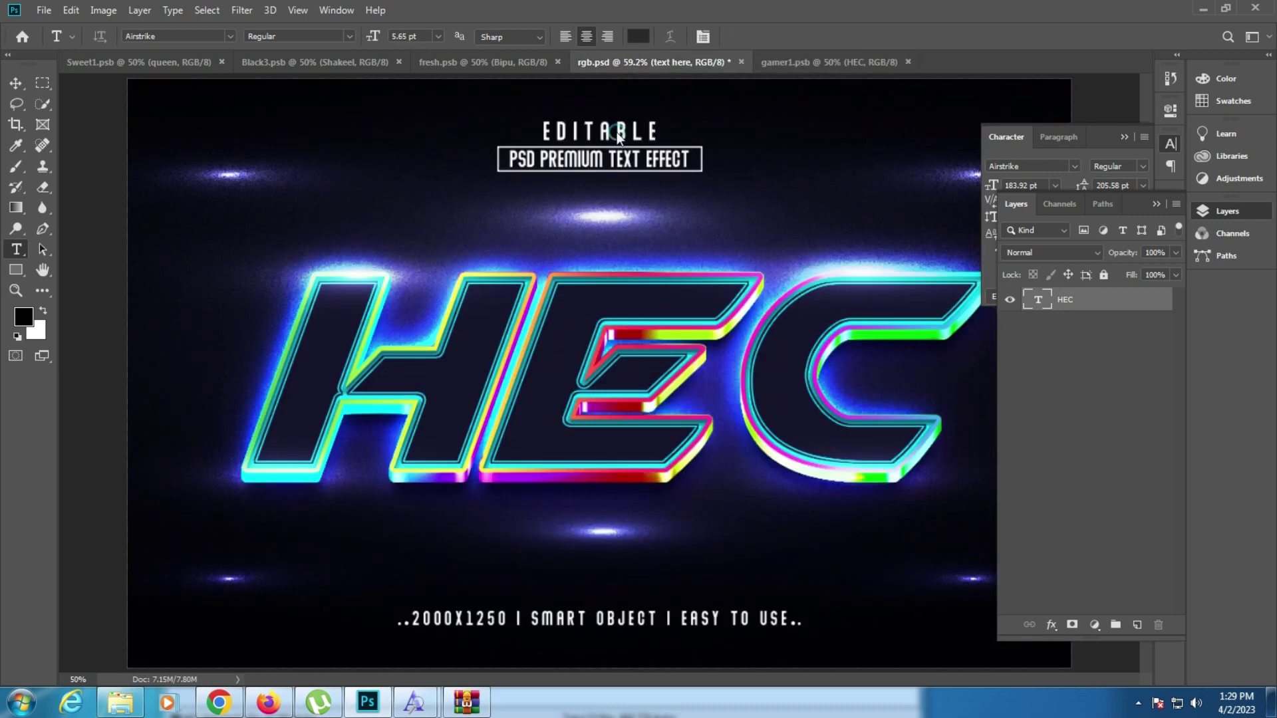
Step: View the neon HEC artwork fitted to screen, then close rgb.psd without saving
left_click(16, 290)
left_click(577, 369)
right_click(579, 371)
left_click(612, 377)
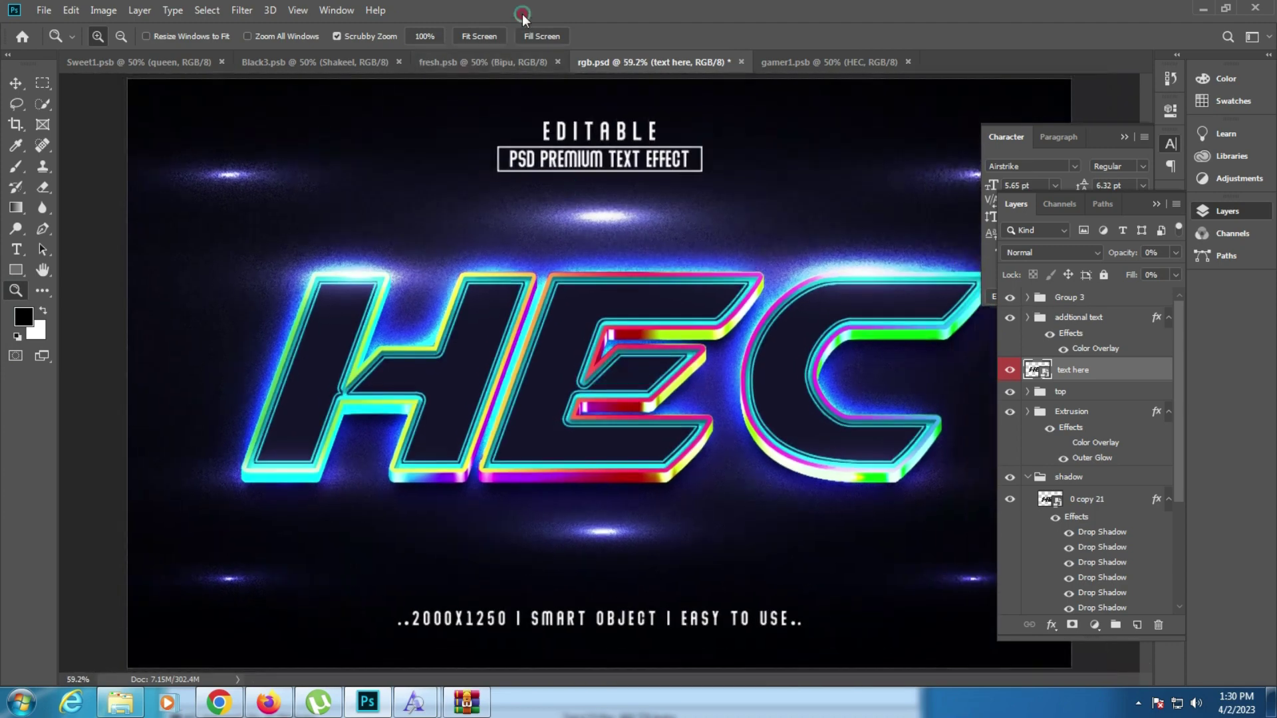
left_click(742, 62)
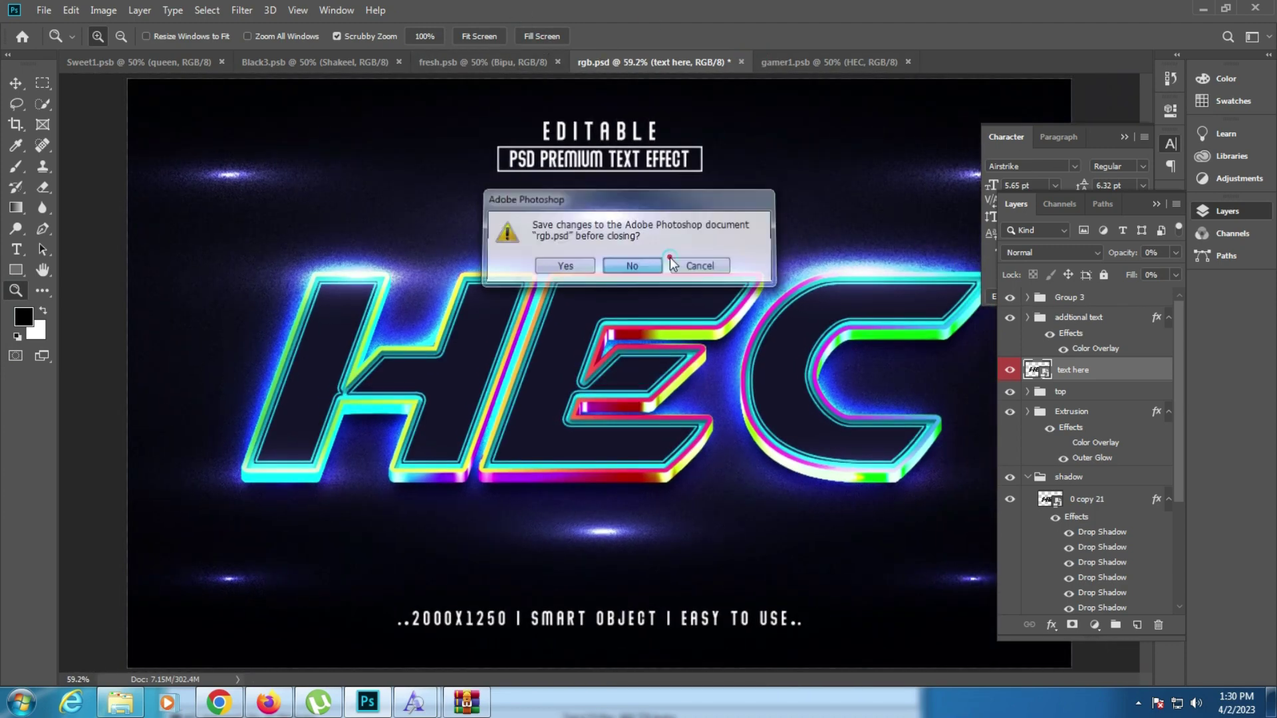
left_click(673, 264)
Step: Open super00.psd, dismiss missing fonts, and open its 'text here' smart object
left_click(120, 702)
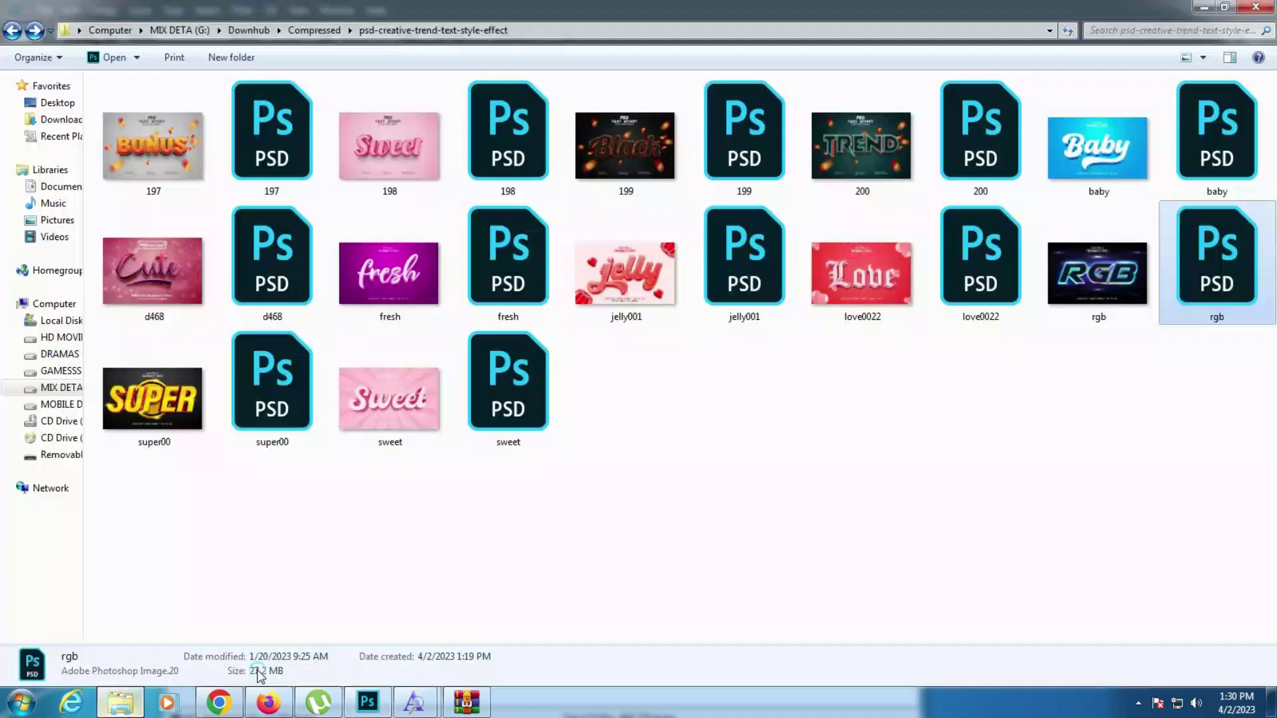
left_click(310, 394)
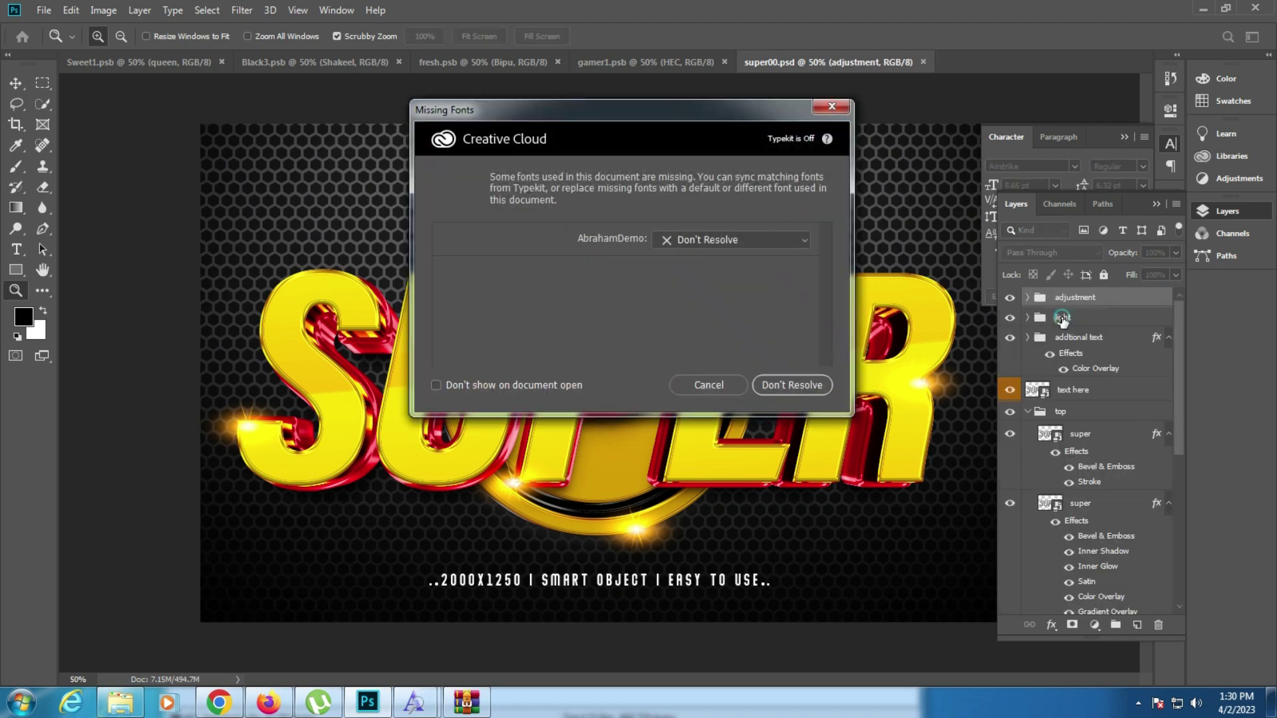
key("Escape")
double_click(1036, 390)
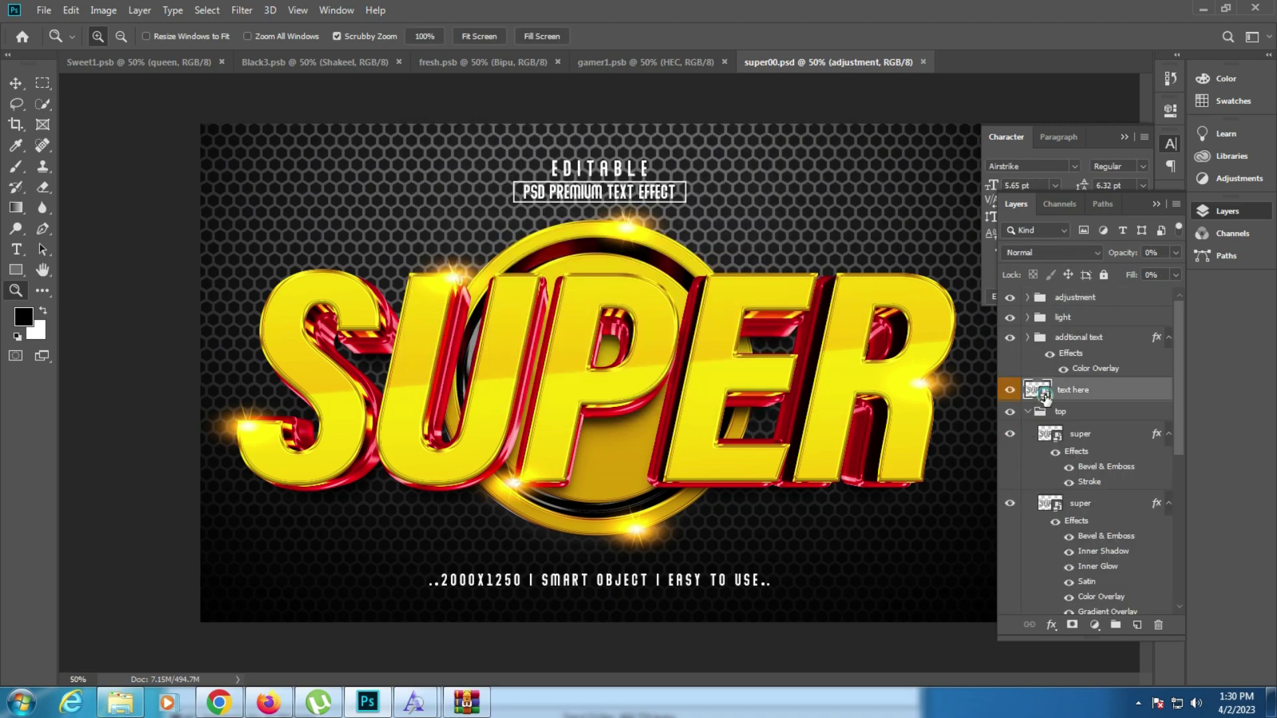
Step: Replace SUPER with AZHAR in golden1.psb, nudge it slightly right, and commit
left_click(17, 248)
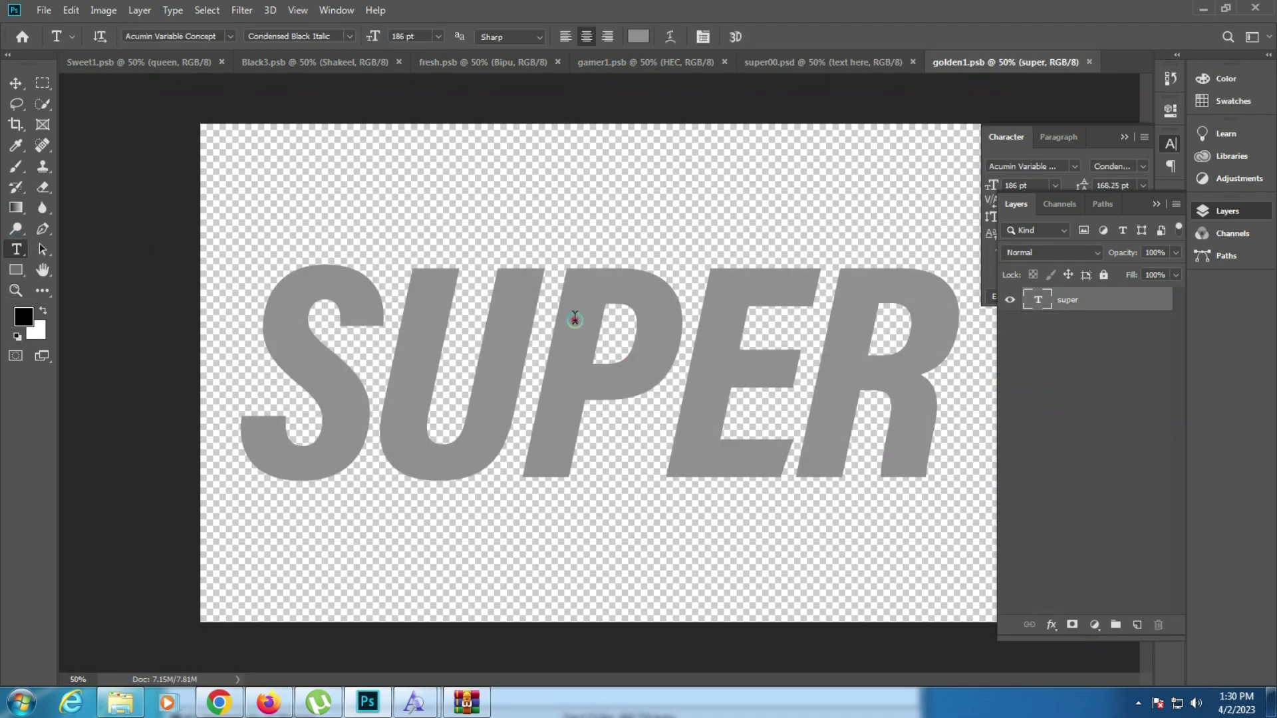
left_click(577, 320)
double_click(577, 320)
type("AZ")
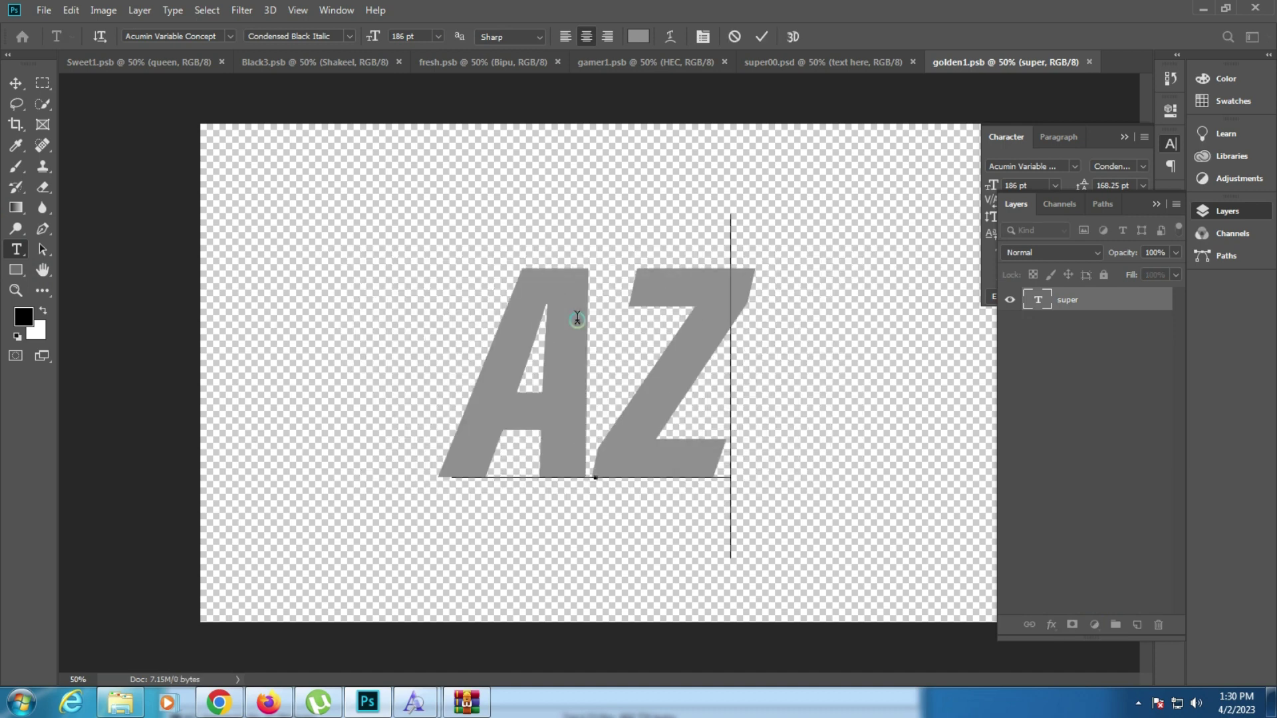
type("HAR")
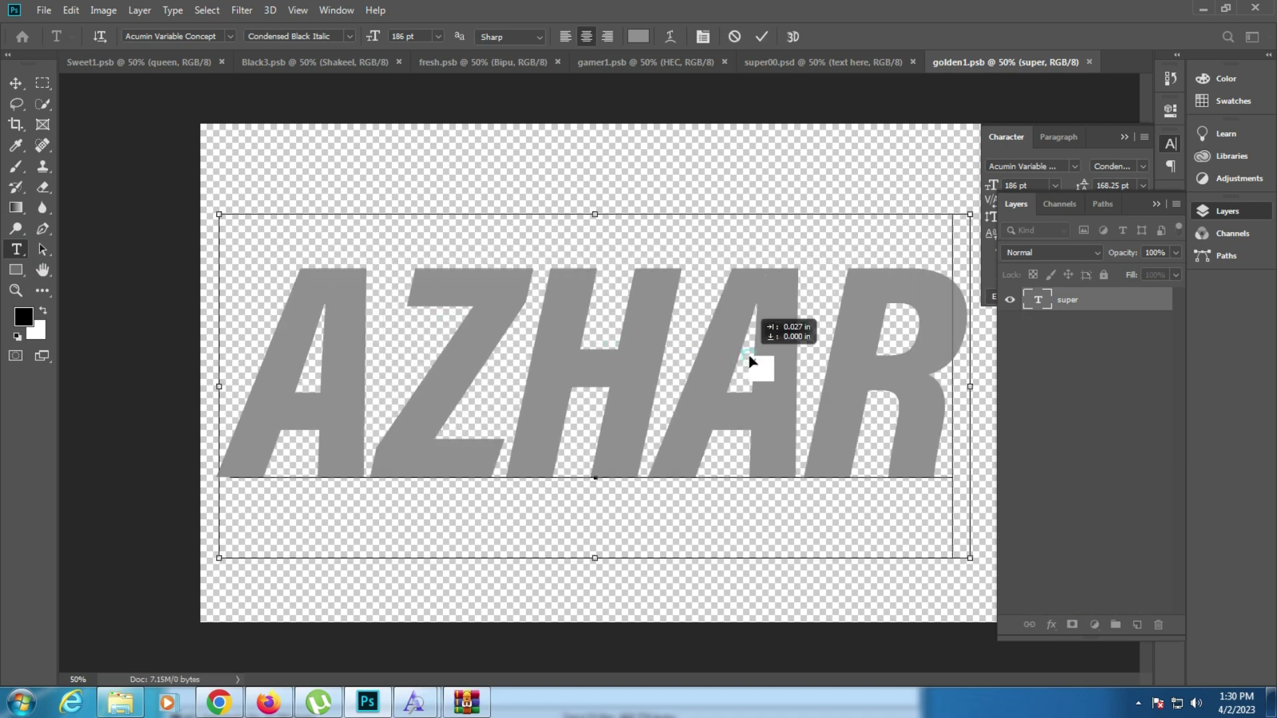
left_click_drag(748, 362, 759, 362)
key("ctrl+Return")
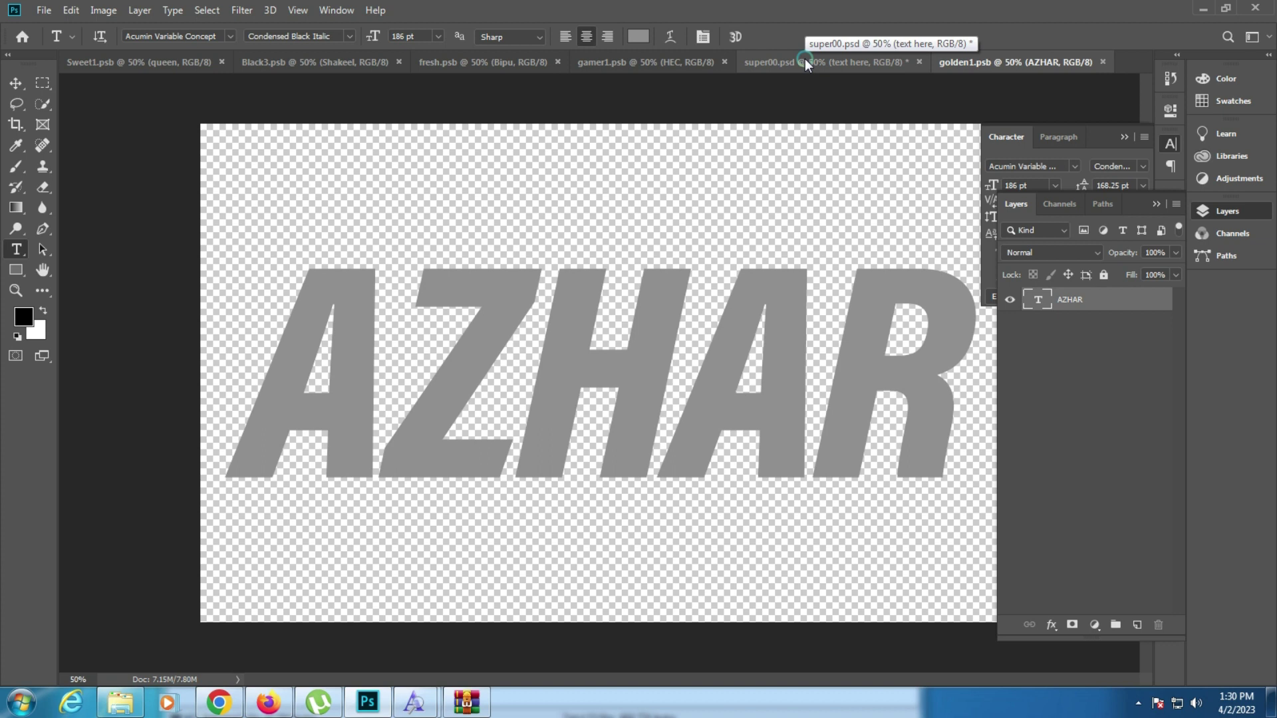
Step: Check AZHAR on super00.psd, then close it without saving
left_click(805, 62)
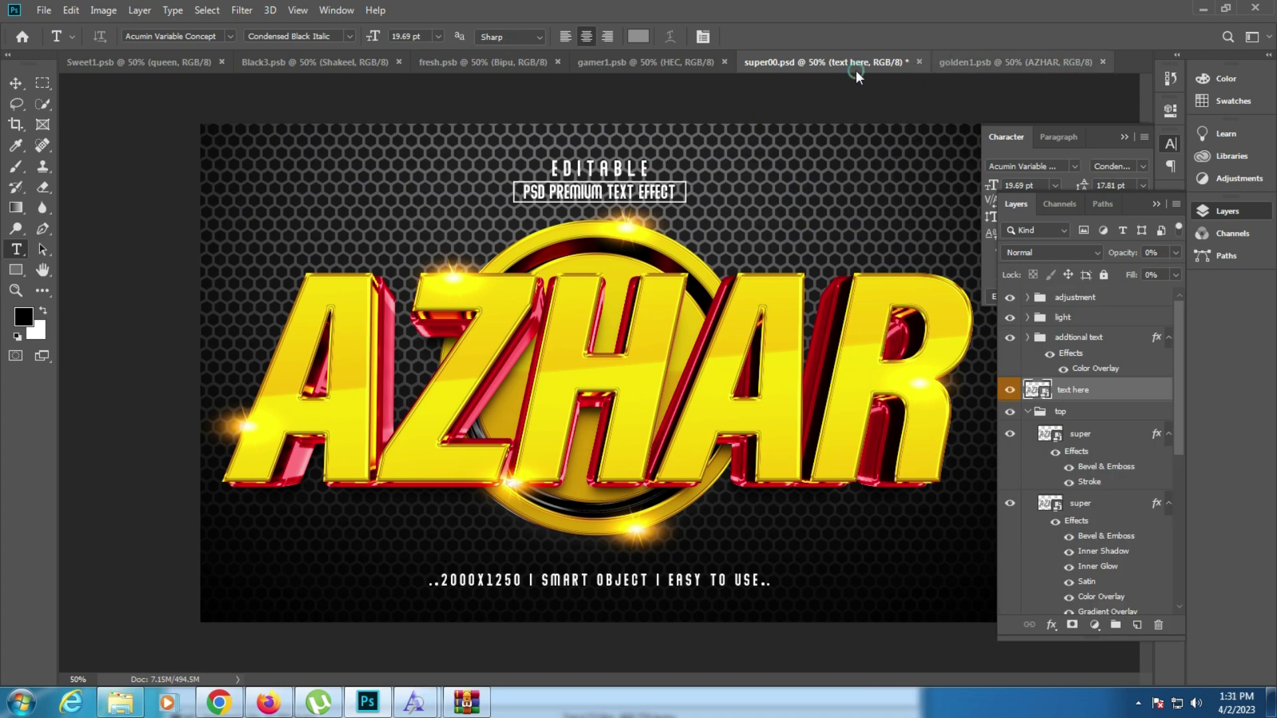
left_click(919, 62)
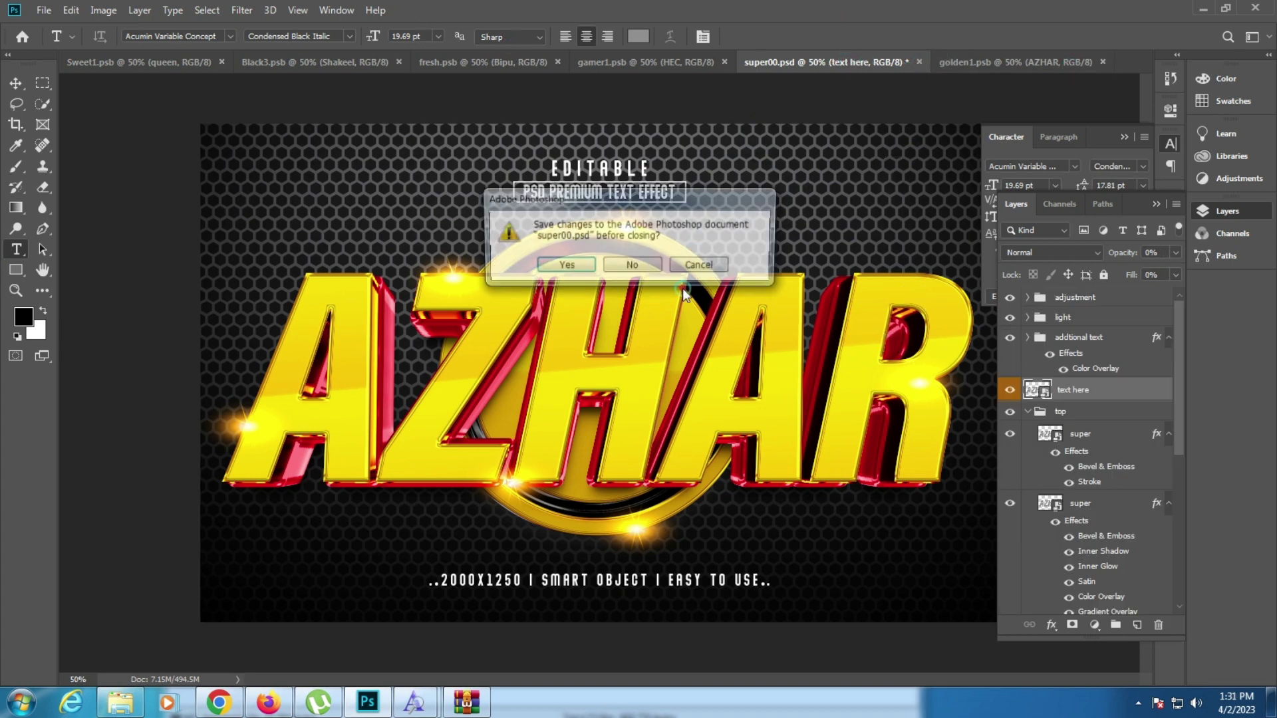
left_click(631, 269)
Step: Open sweet.psd from the templates folder in Photoshop
left_click(110, 704)
left_click(551, 516)
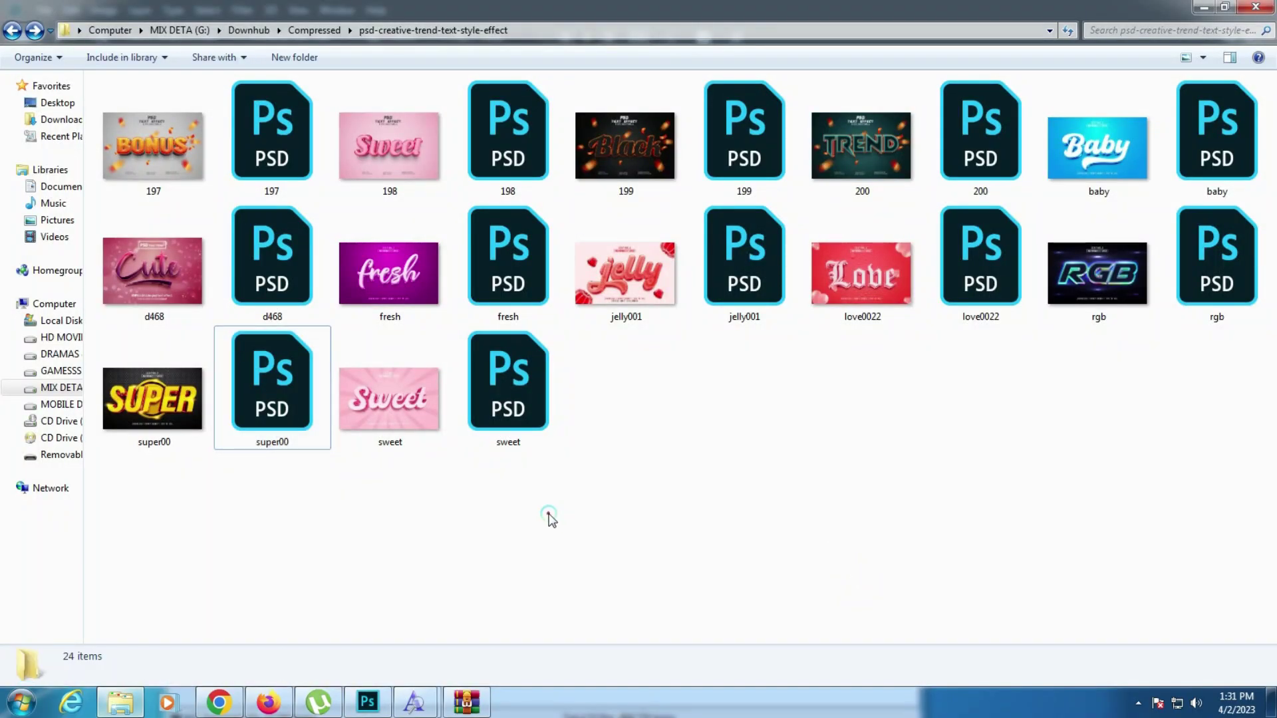
left_click(434, 365)
double_click(494, 379)
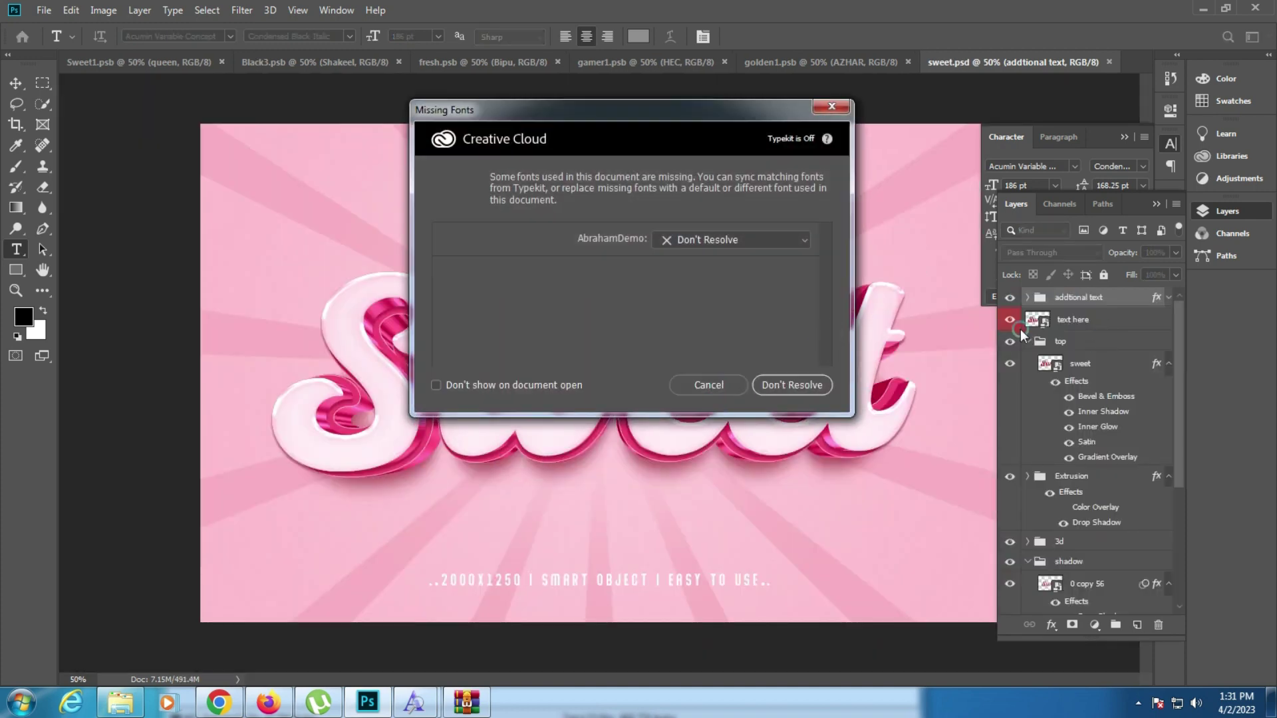
Step: Change the 'text here' smart-object text to QUEEN and save it back into the template
double_click(1041, 321)
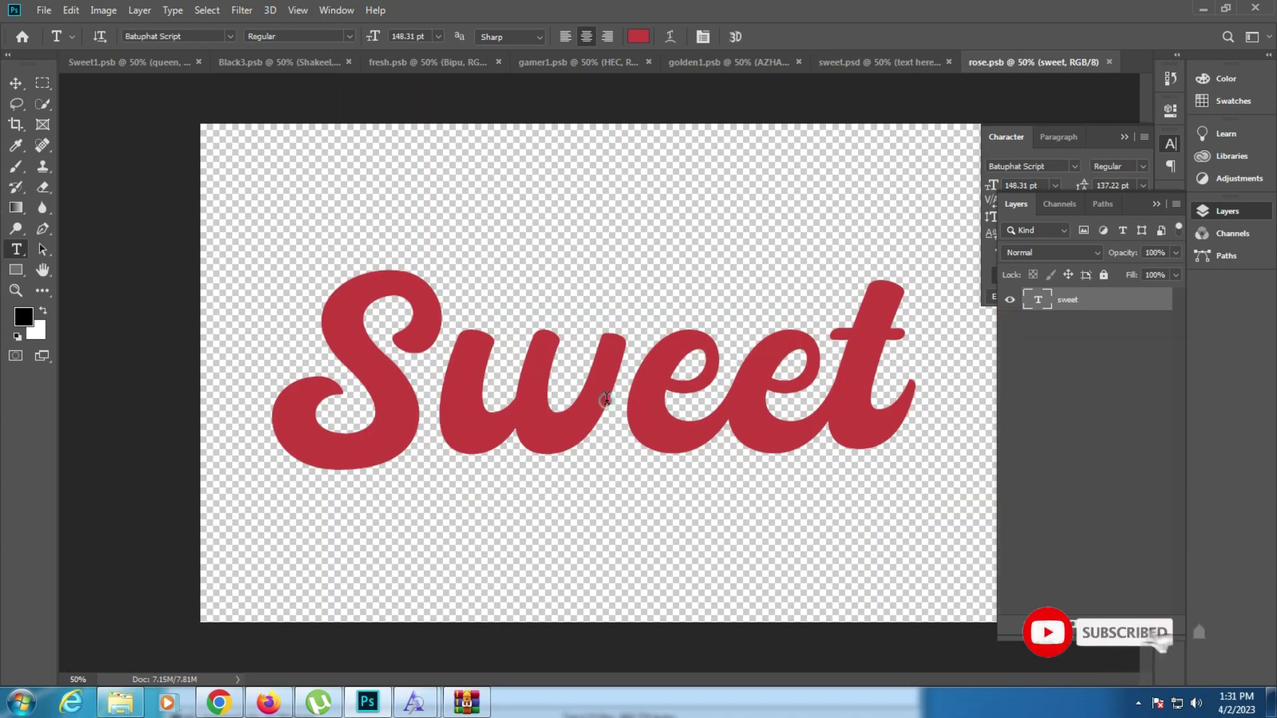
left_click(605, 399)
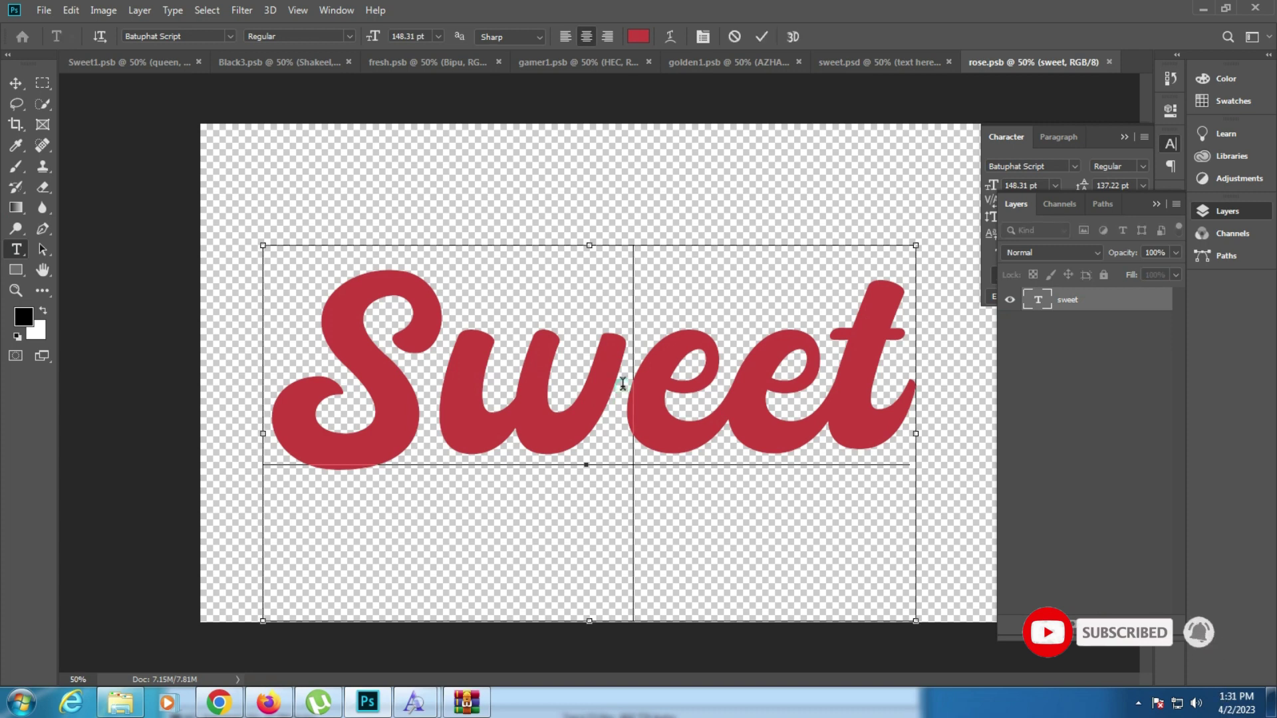
key("Home")
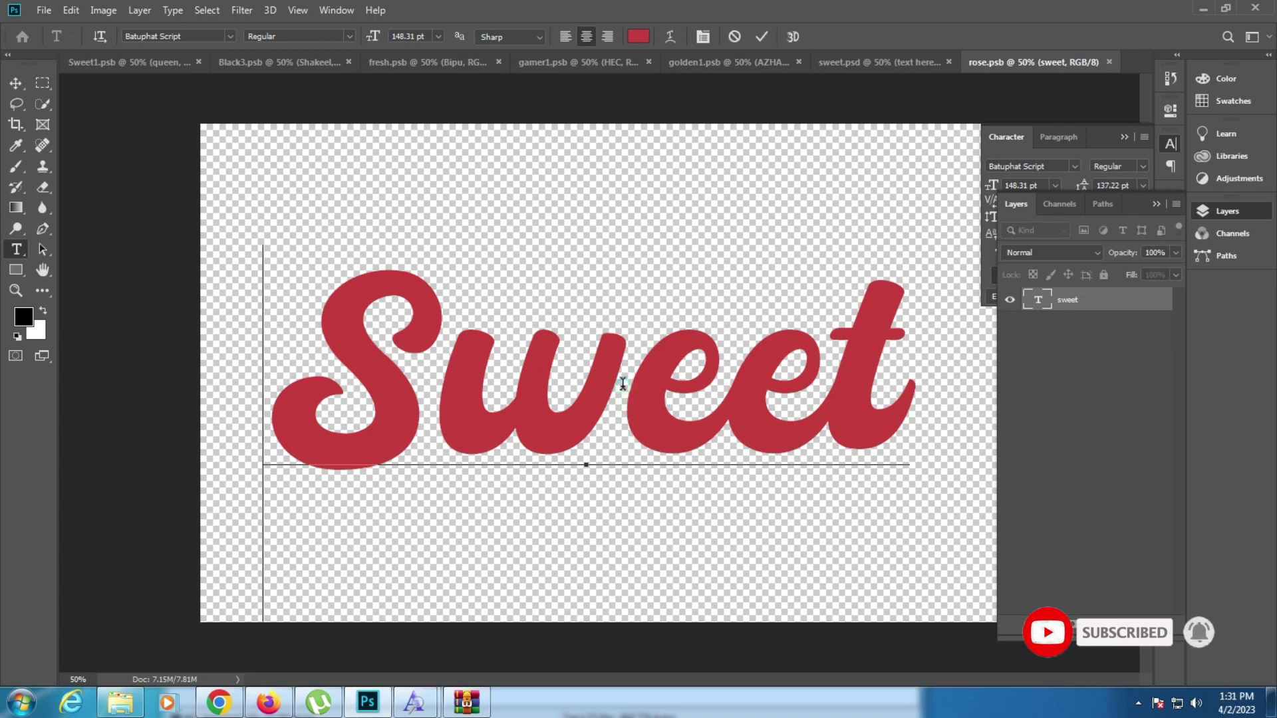
key("ctrl+a")
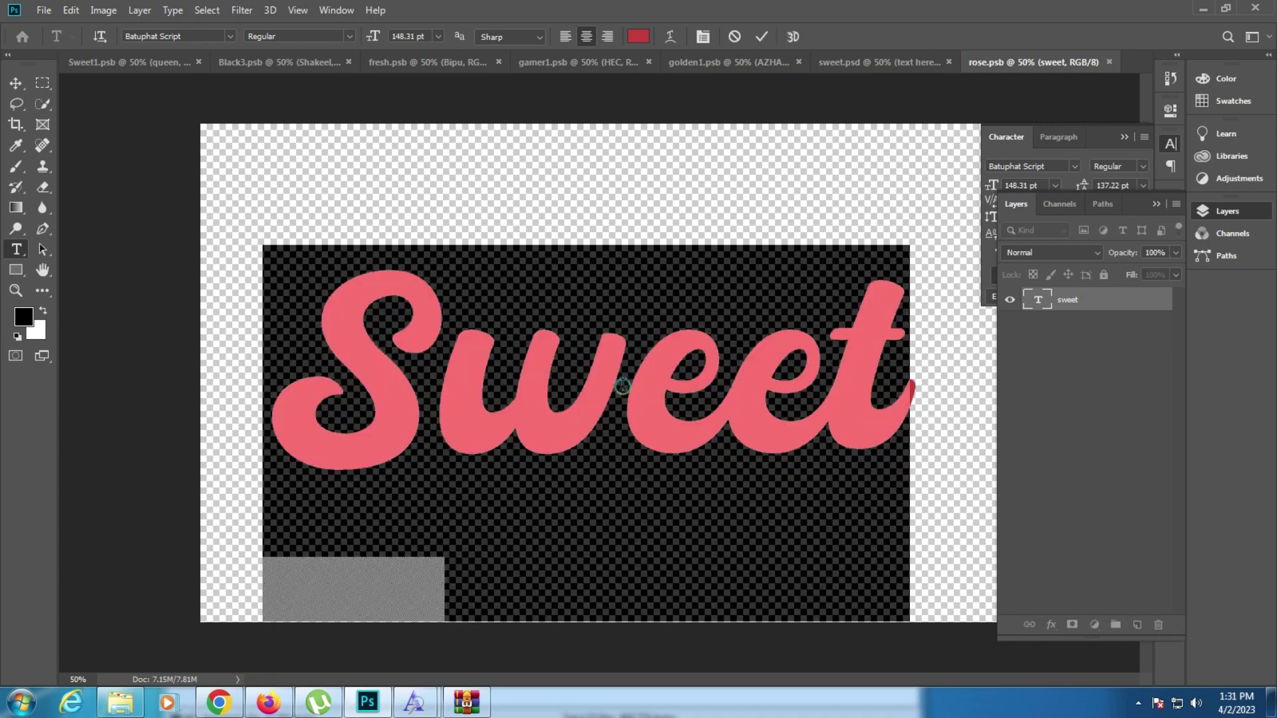
key("Right")
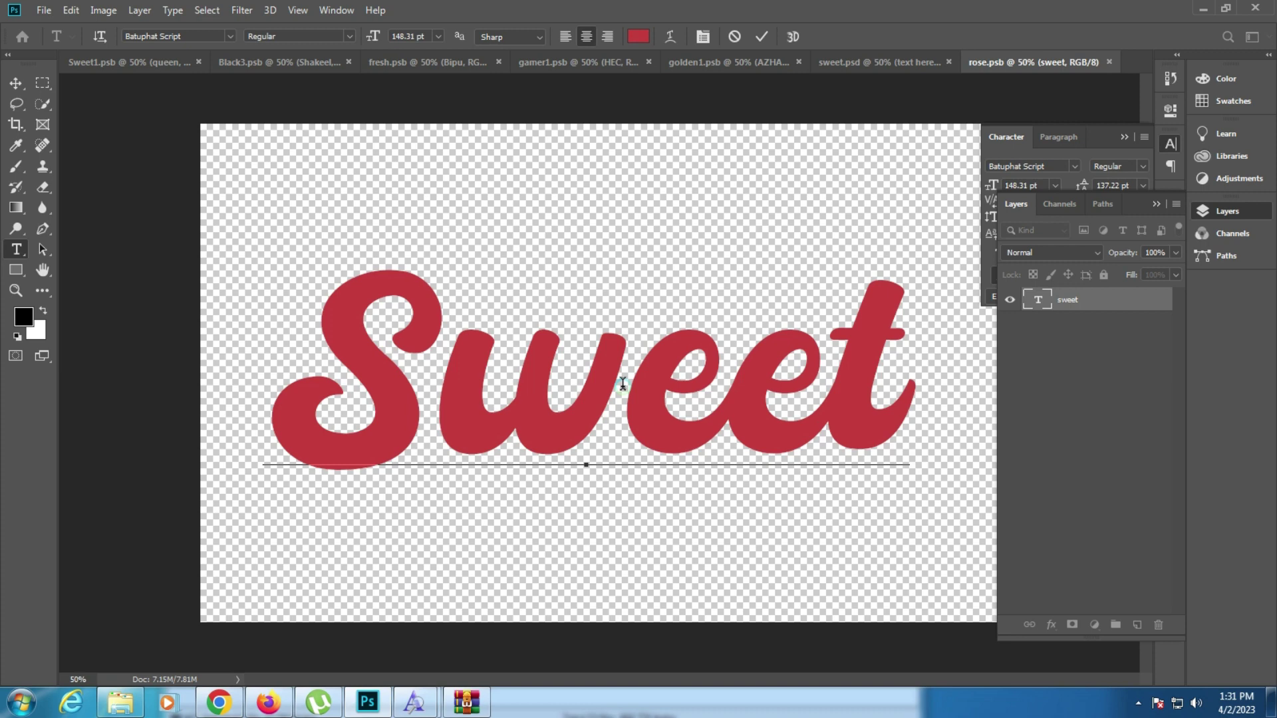
type("QUEEN")
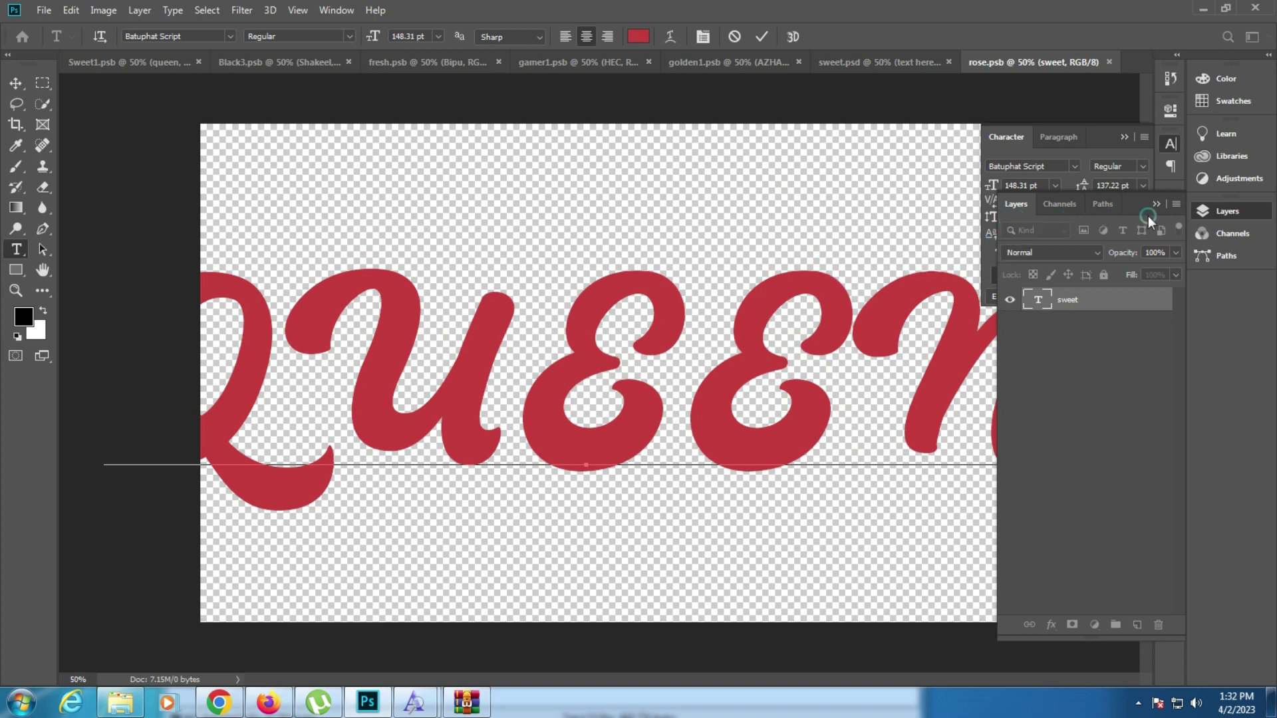
key("ctrl+a")
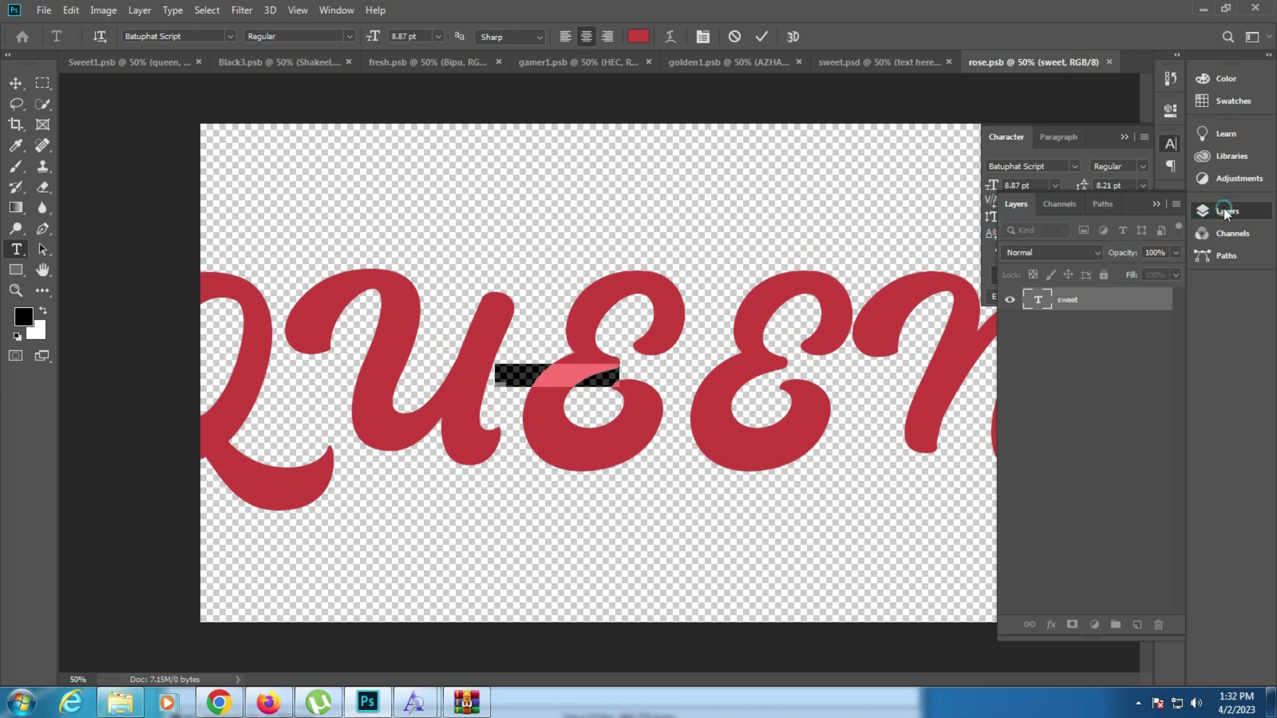
key("ctrl+s")
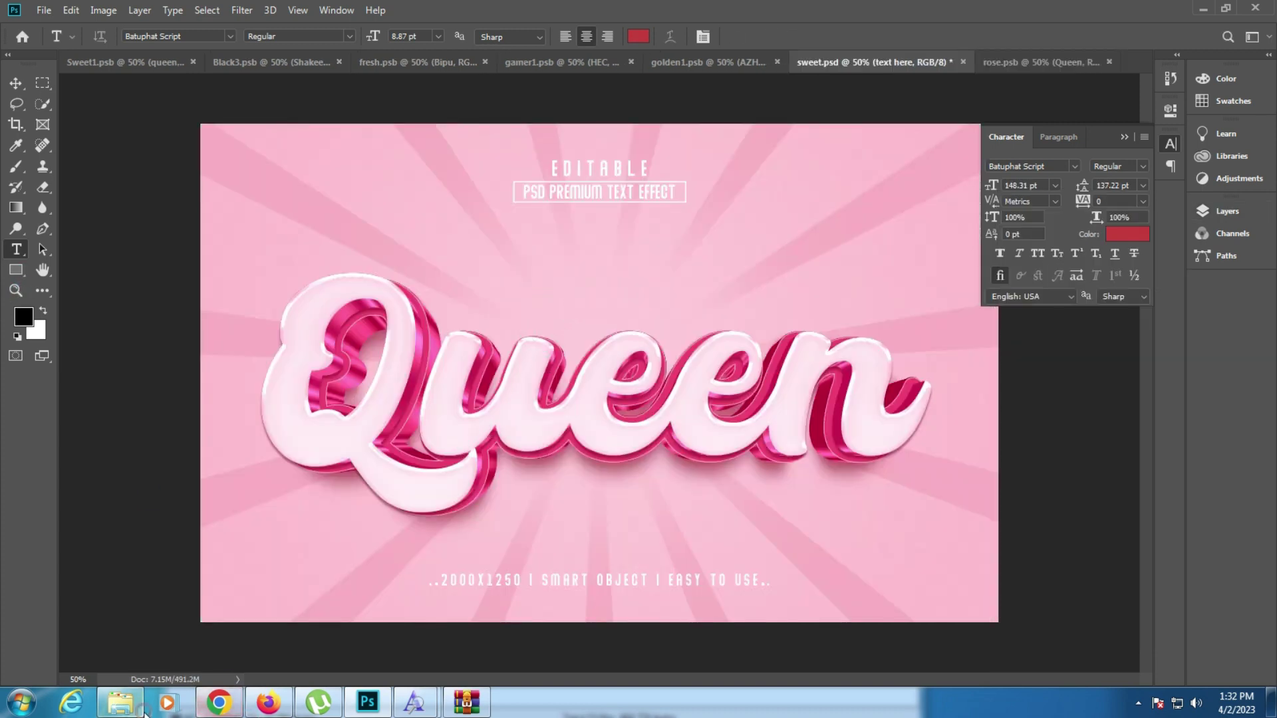
Step: Show Properties for all 24 template files in the folder, totalling 198 MB
left_click(120, 702)
key("ctrl+a")
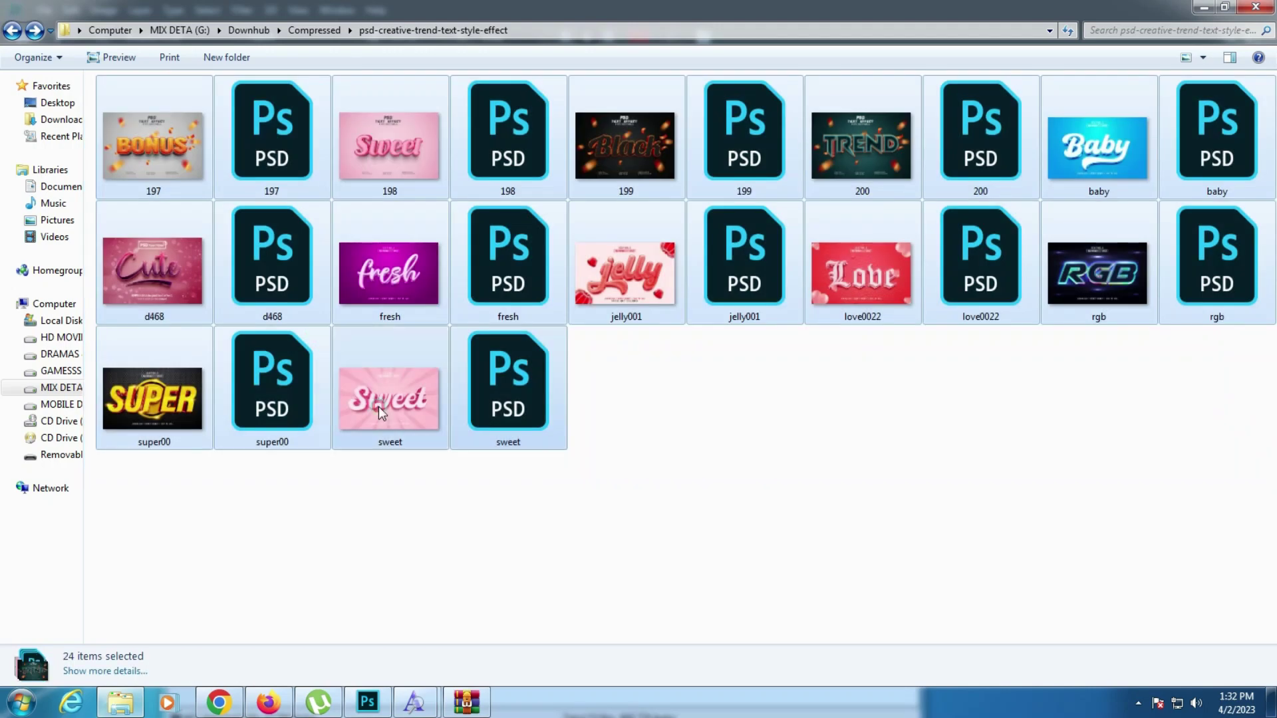
right_click(364, 416)
left_click(440, 408)
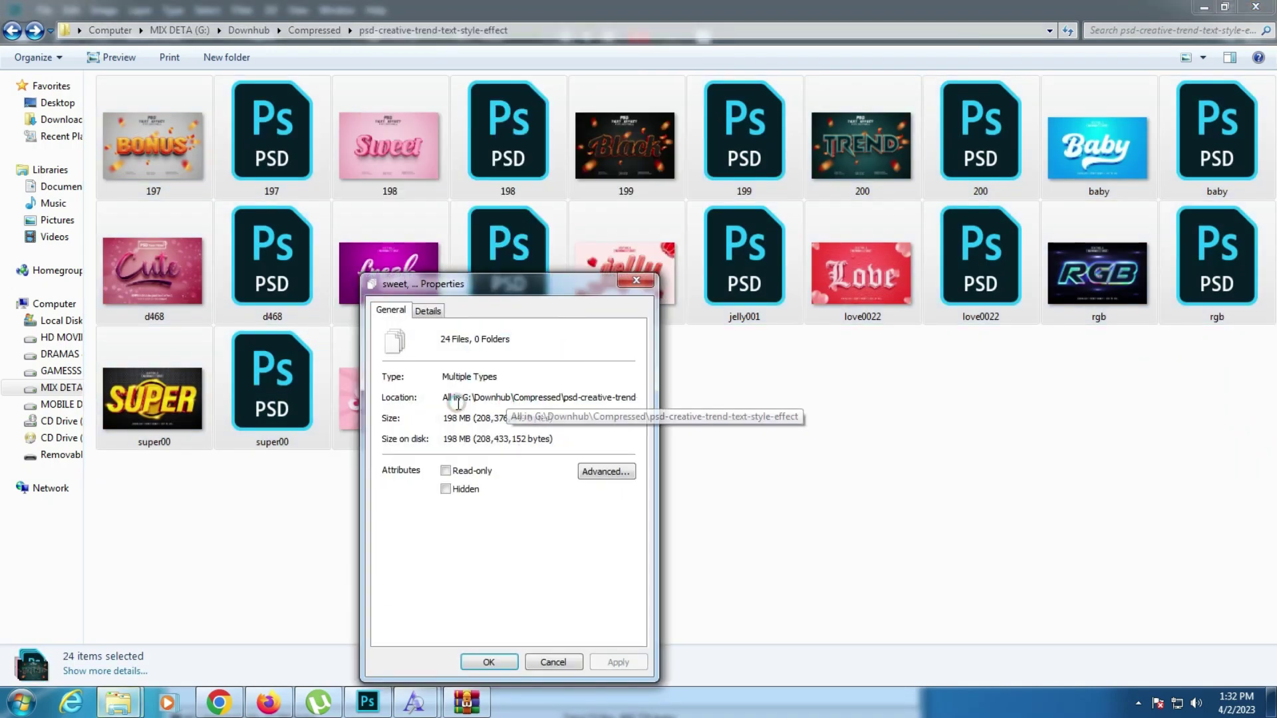